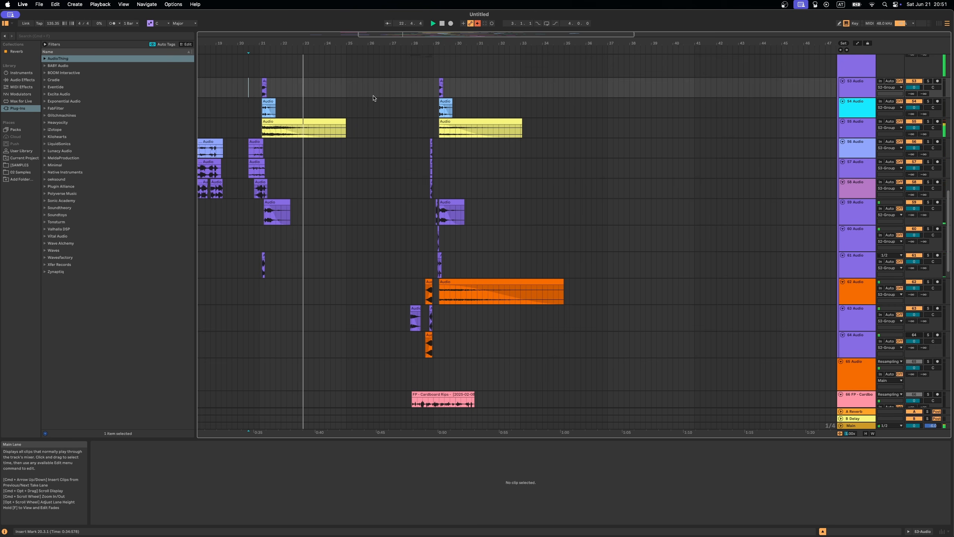
click(420, 93)
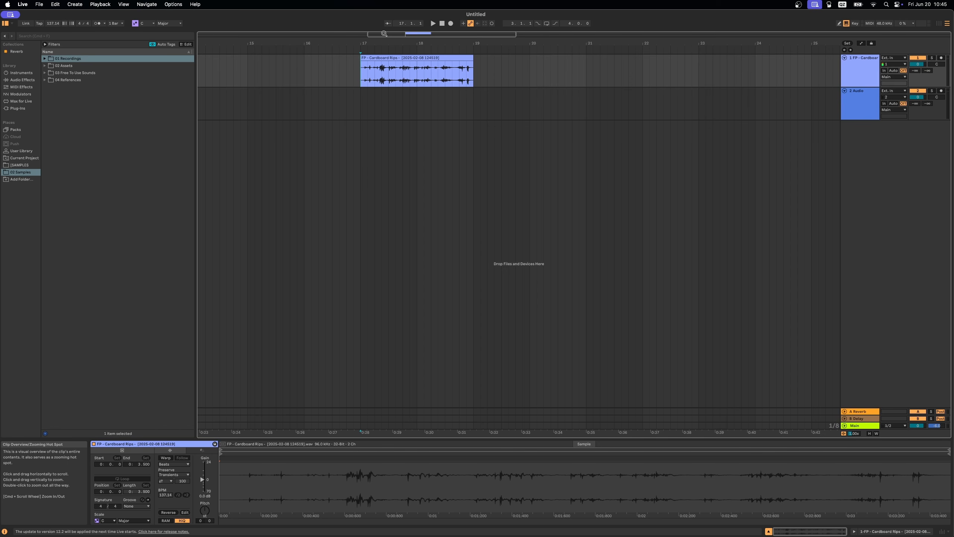
Step: Audition the FP - Cardboard Rips clip from bar 17 and transpose it to -7 semitones
key(space)
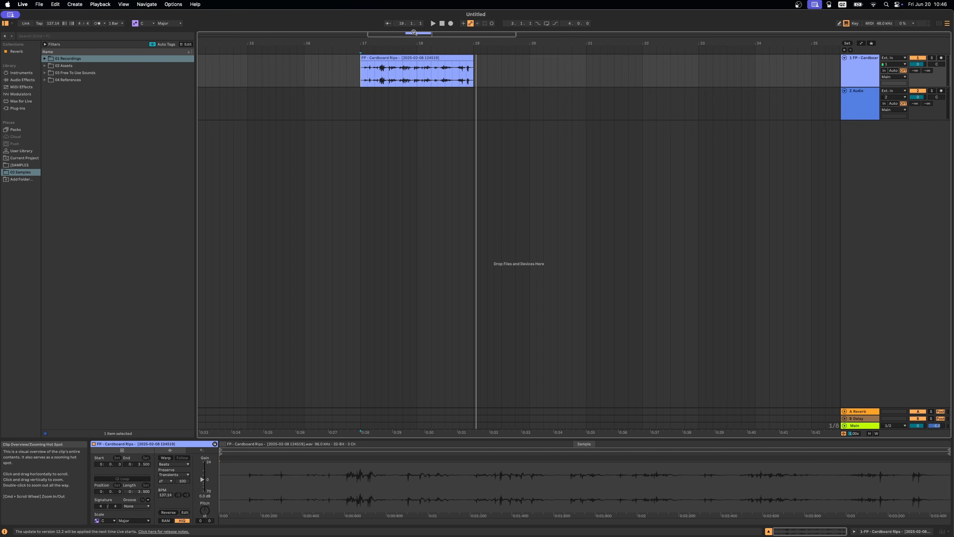
drag(414, 32, 411, 34)
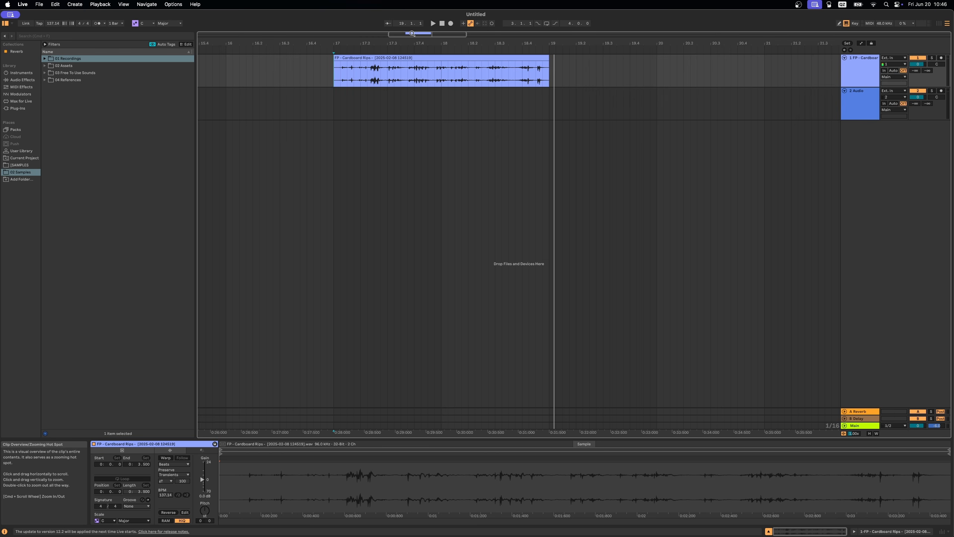
click(331, 81)
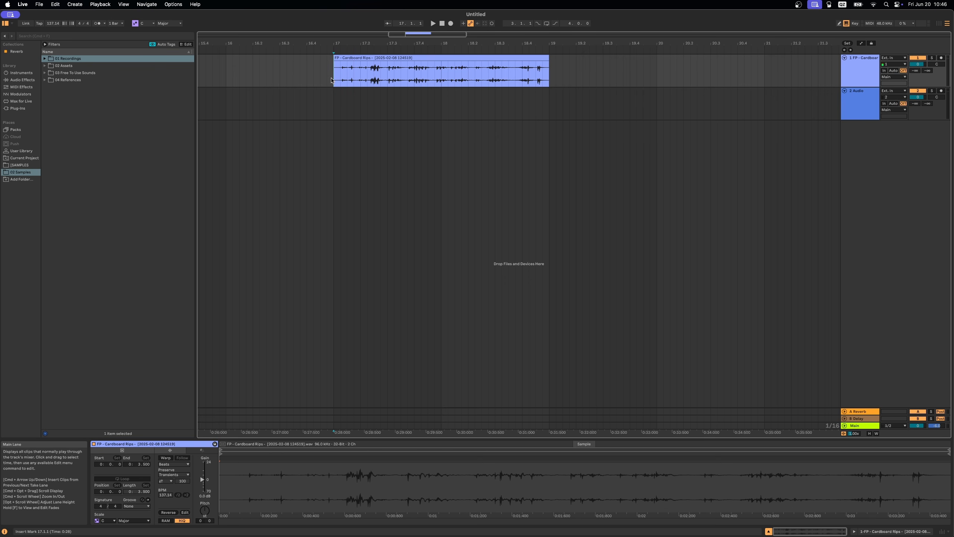
click(331, 80)
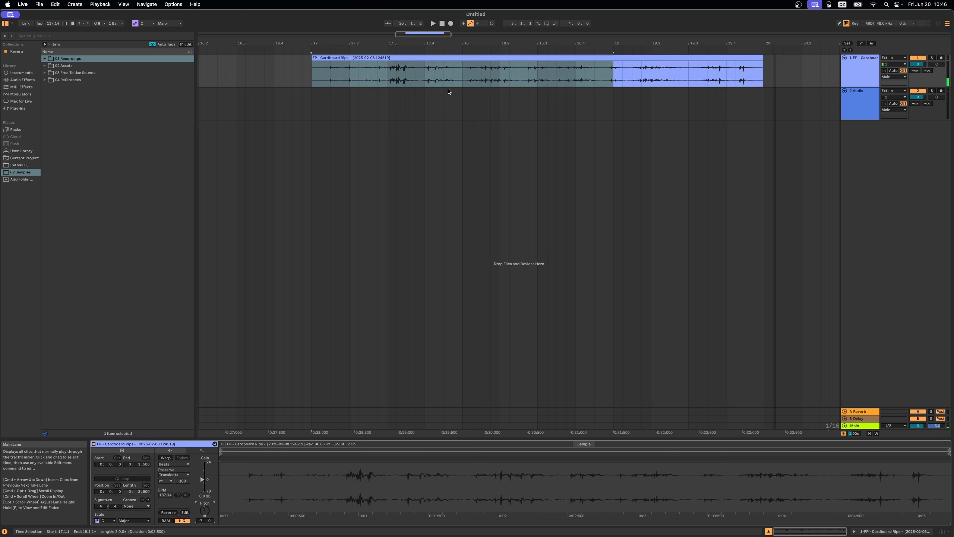
Step: Trim the empty start of the Cardboard Rips clip and move the clip back to 17.1.1
mouse_move(428, 41)
mouse_down()
mouse_move(437, 37)
mouse_move(427, 37)
mouse_up()
click(340, 73)
drag(335, 58, 344, 57)
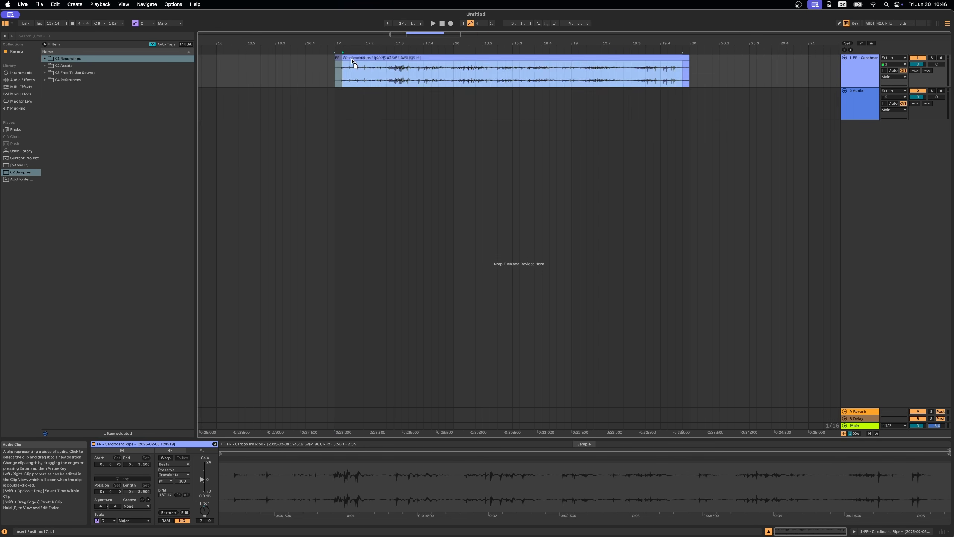
click(334, 73)
Step: Add the Grain Delay audio effect to the Cardboard Rips track
click(33, 79)
click(90, 249)
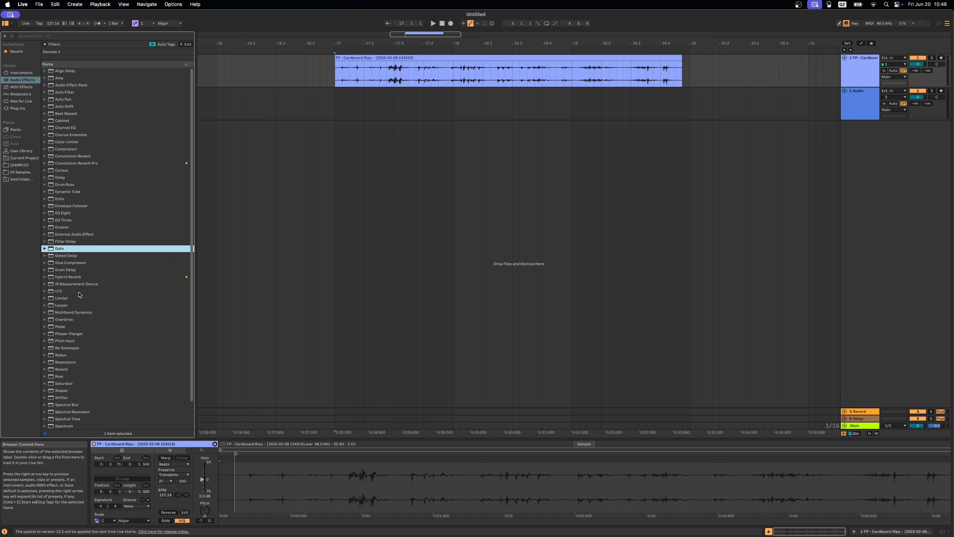
double_click(66, 270)
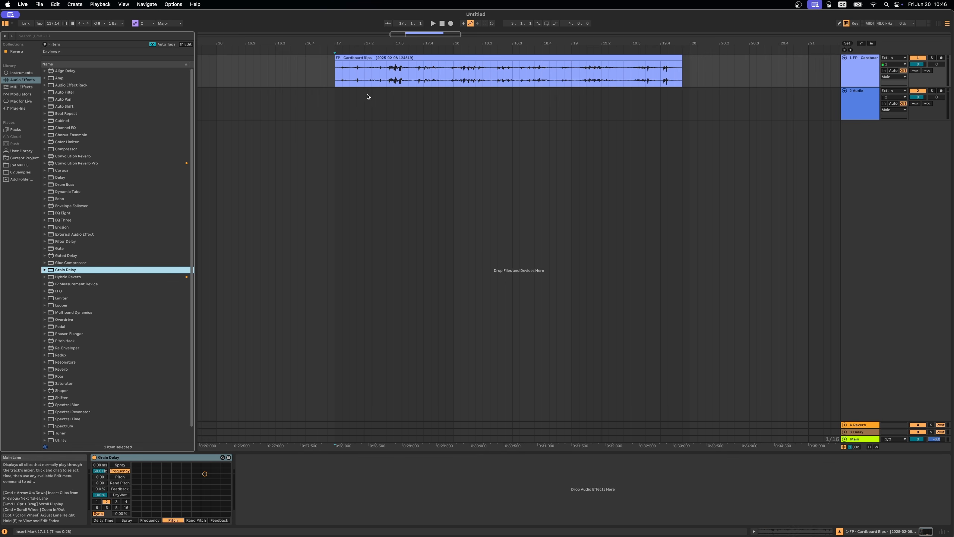
Step: Sweep Grain Delay's frequency and pitch with the X-Y controller while the clip plays to audition the range
click(199, 474)
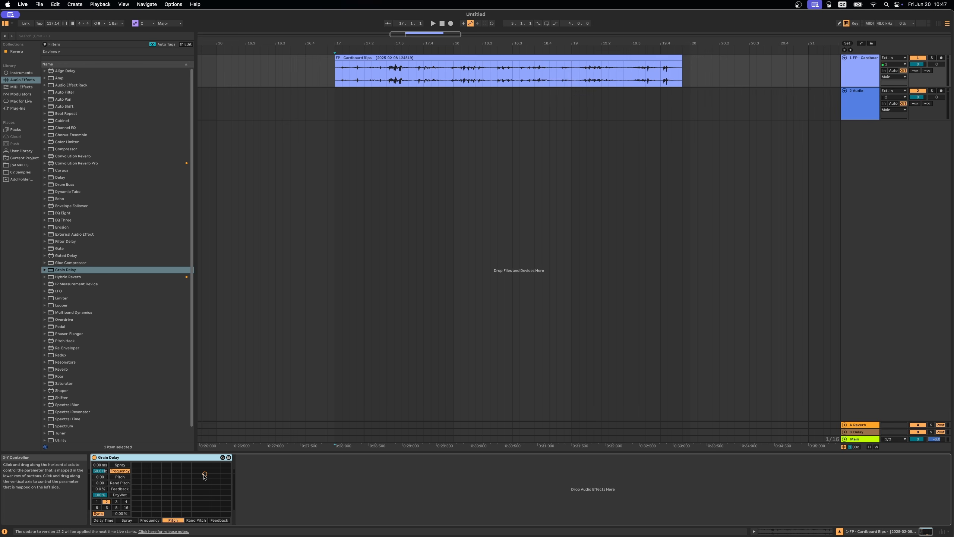
key(space)
drag(204, 474, 152, 493)
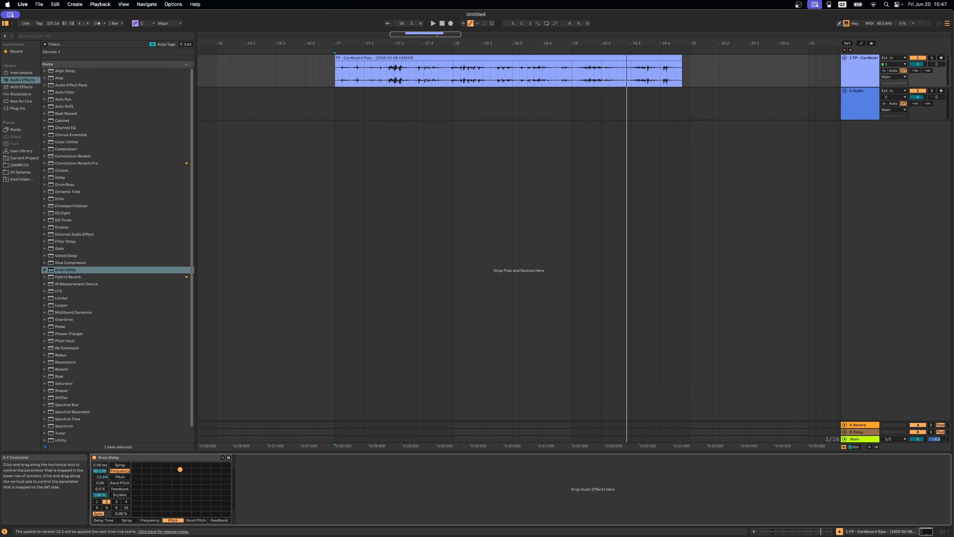
key(space)
mouse_move(171, 486)
mouse_down()
mouse_move(203, 473)
mouse_move(158, 471)
mouse_move(175, 484)
mouse_move(202, 473)
mouse_move(188, 465)
mouse_move(161, 472)
mouse_up()
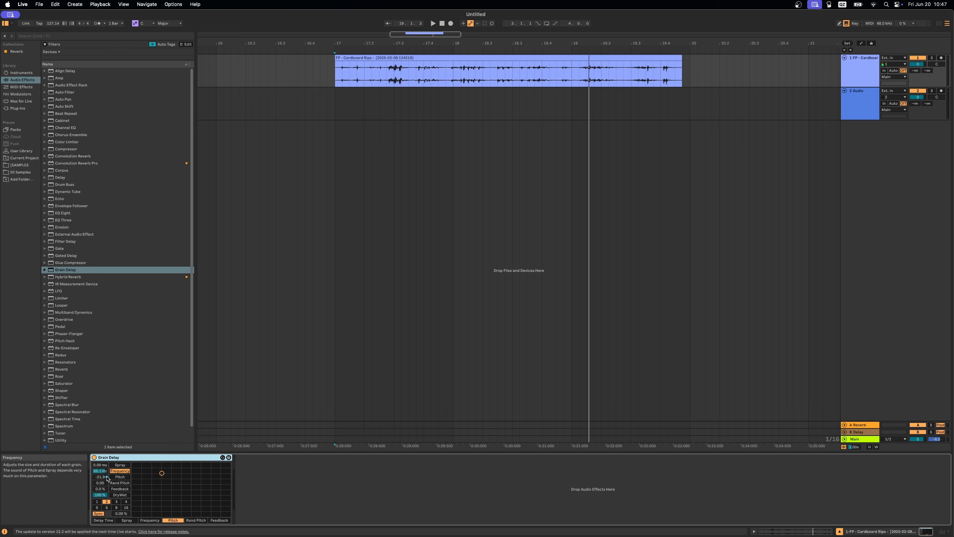
Step: Add two LFOs in Remote mode, one on Grain Delay's Pitch with an 18% minimum and one on Frequency with a raised minimum, and audition them
double_click(59, 291)
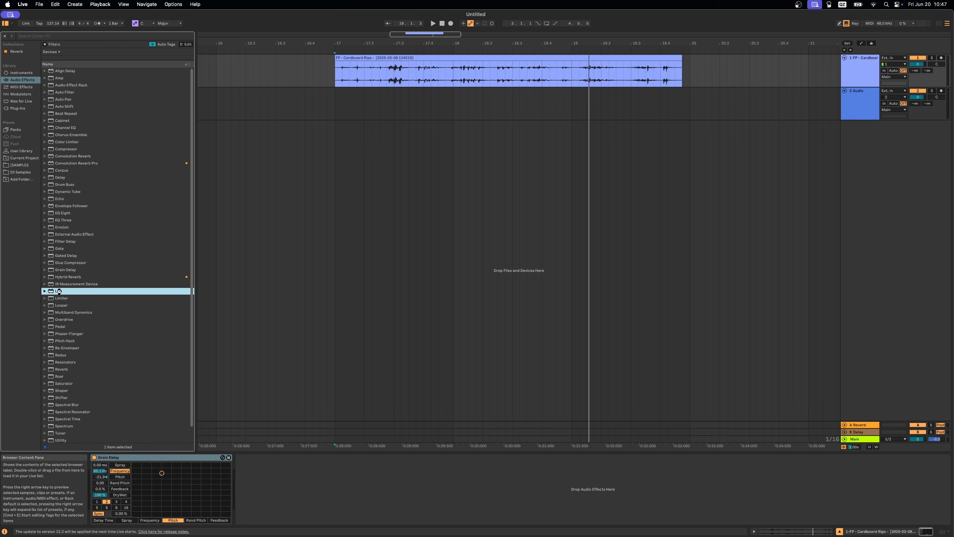
click(251, 466)
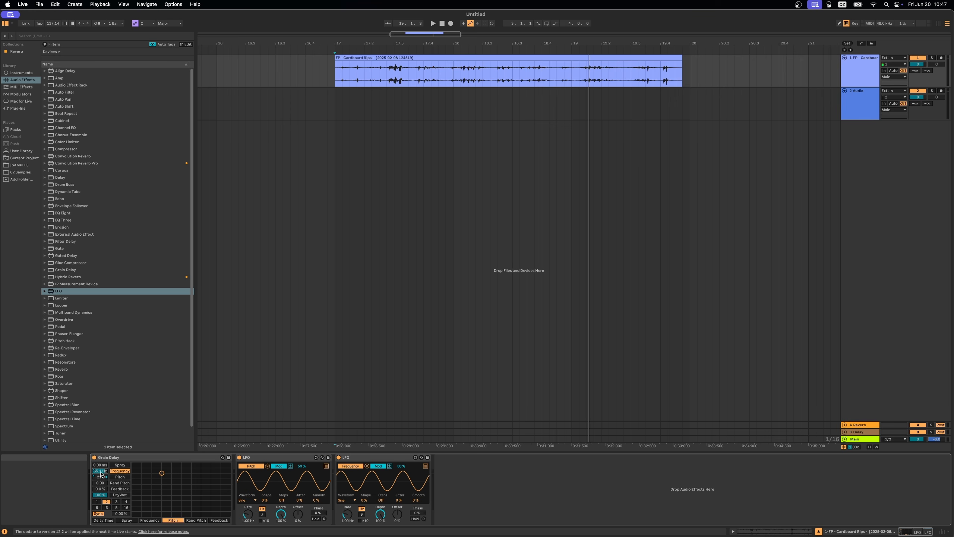
click(278, 465)
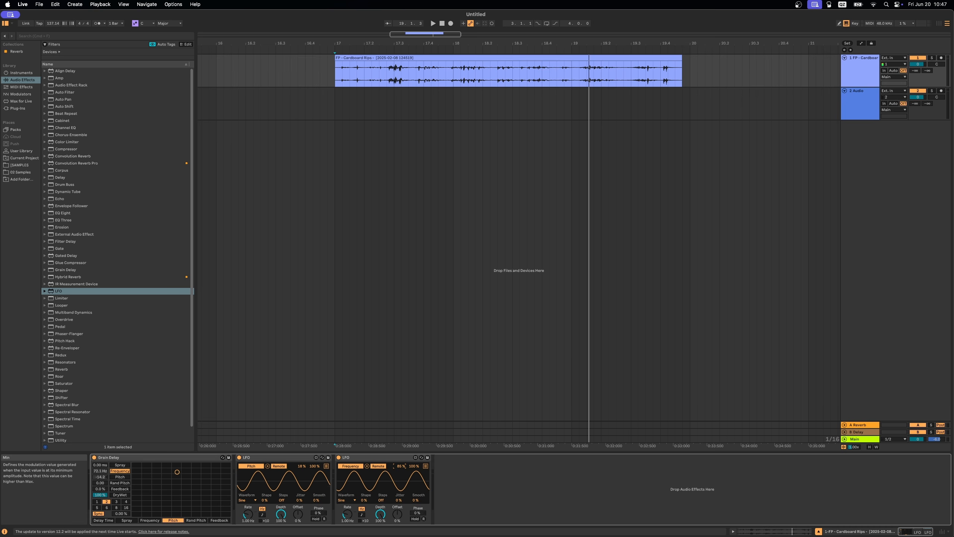
key(space)
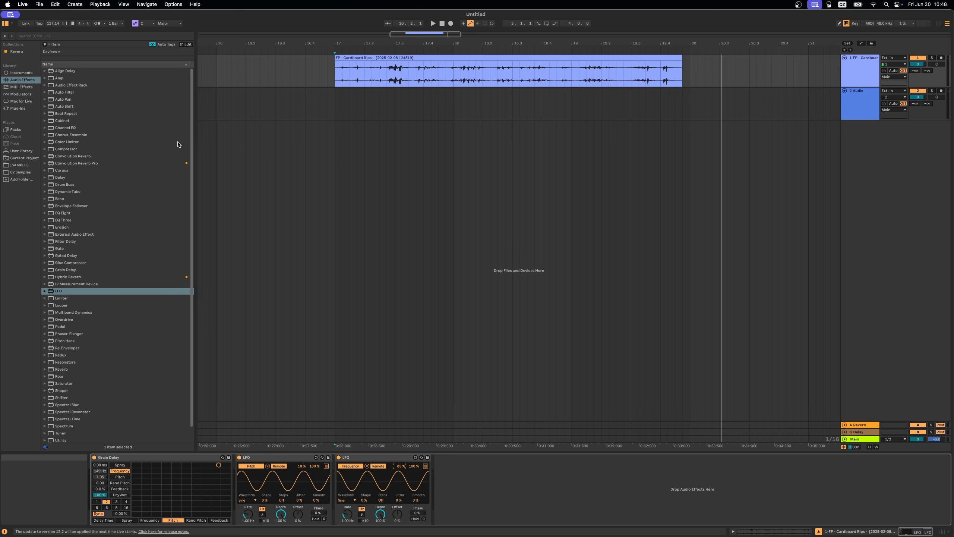
Step: Add the Fuse Compressor plug-in with the EXTRA PUNCH preset after the LFOs and audition the clip
click(26, 110)
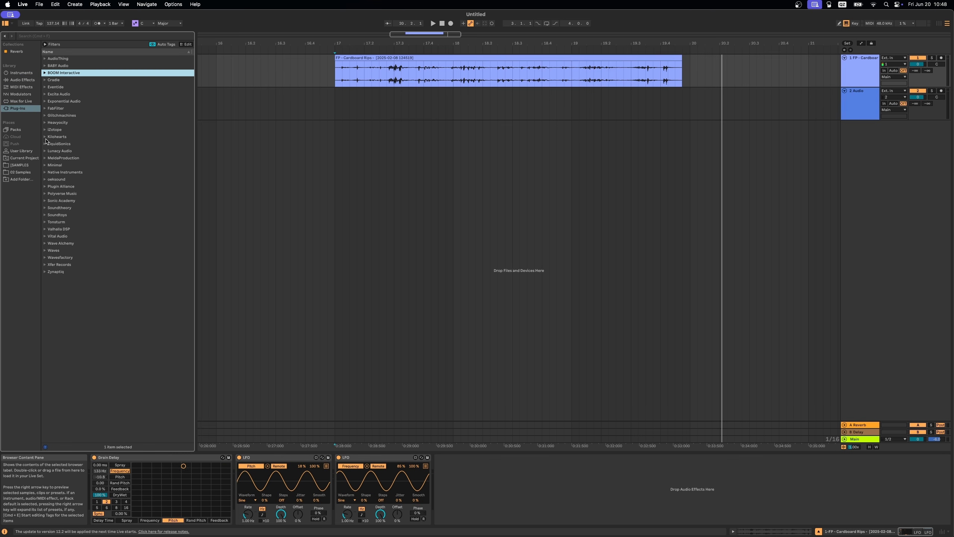
click(45, 165)
double_click(75, 193)
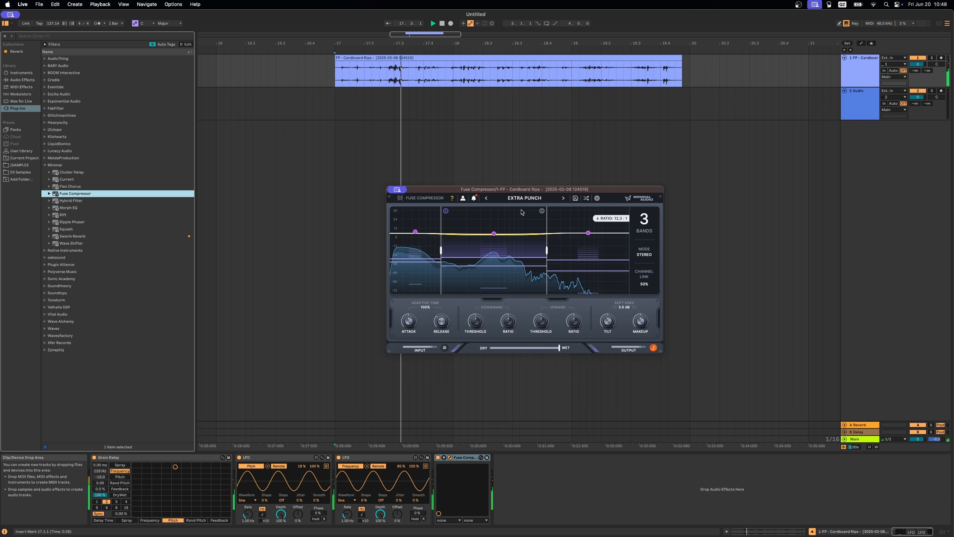
drag(505, 192, 413, 153)
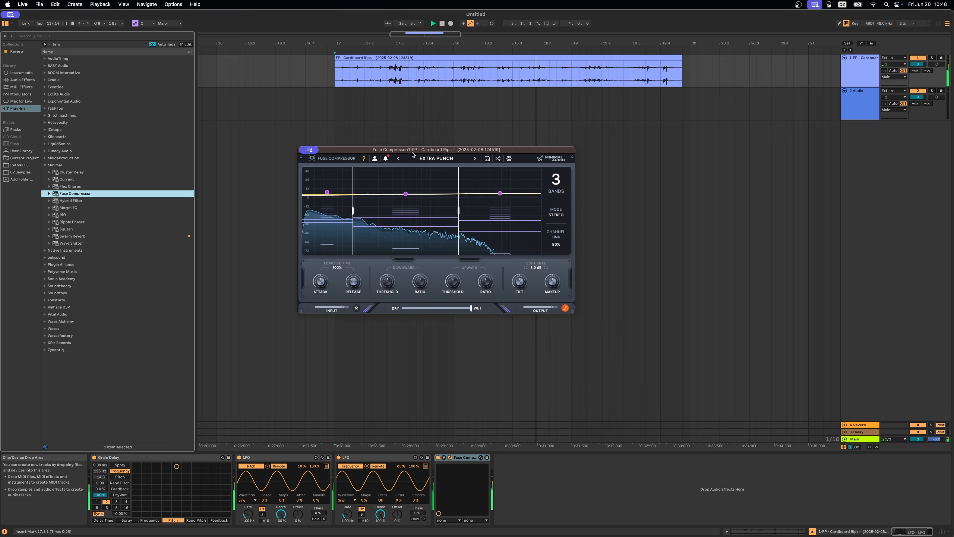
key(space)
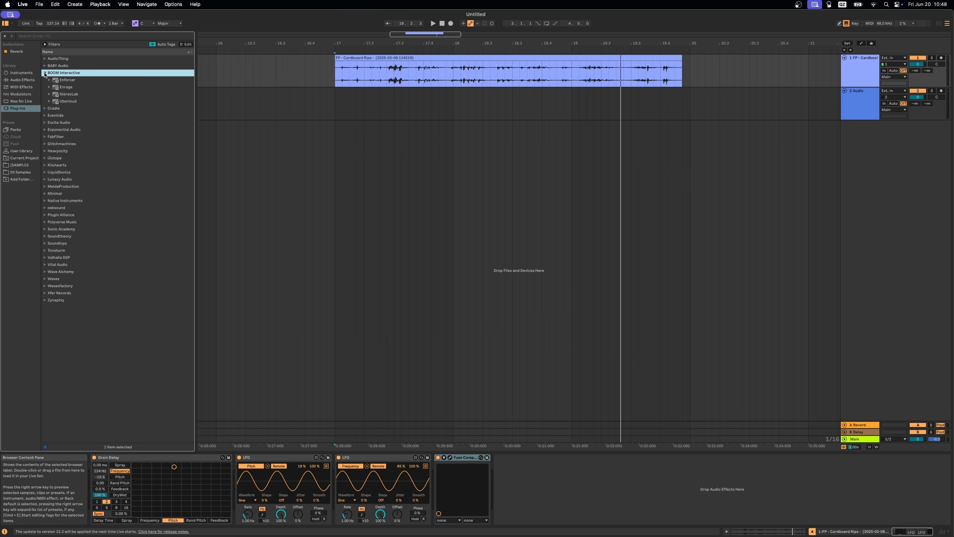
Step: Add Cradle's Orion plug-in after the Fuse Compressor
click(46, 73)
click(46, 80)
click(63, 88)
double_click(62, 88)
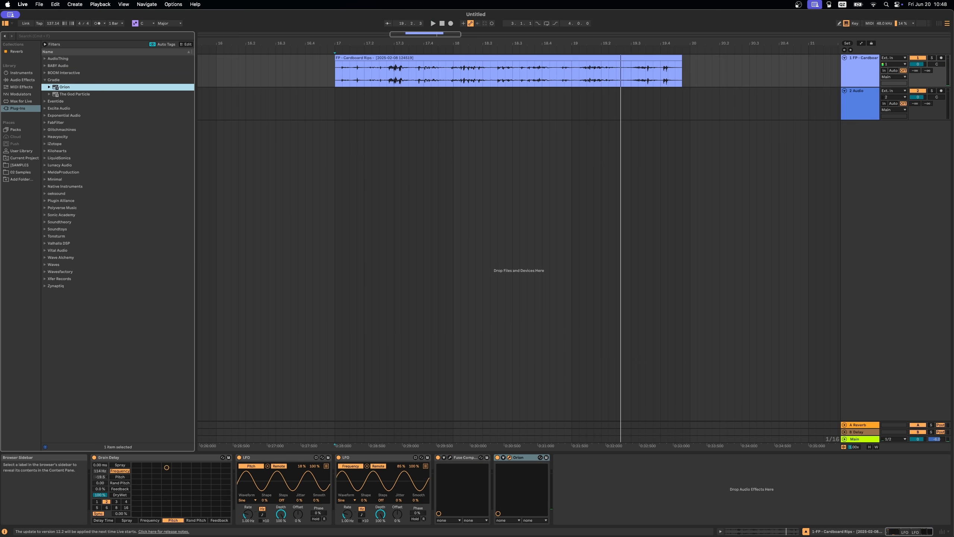
Step: Raise Orion's low, loud and grit parallel faders, and enable its harmonic EQ with 40Hz boosted about 3.3 dB
click(597, 153)
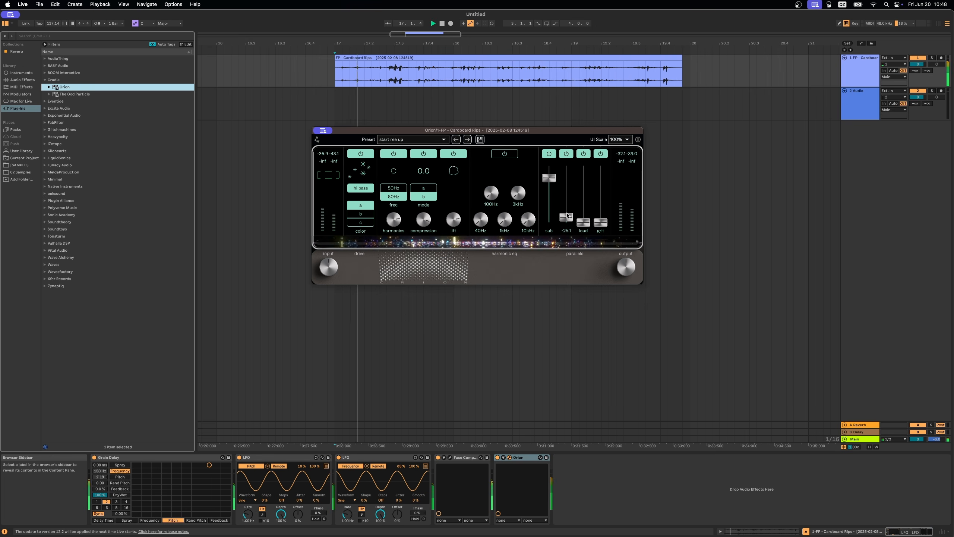
drag(566, 221, 567, 184)
drag(585, 220, 585, 178)
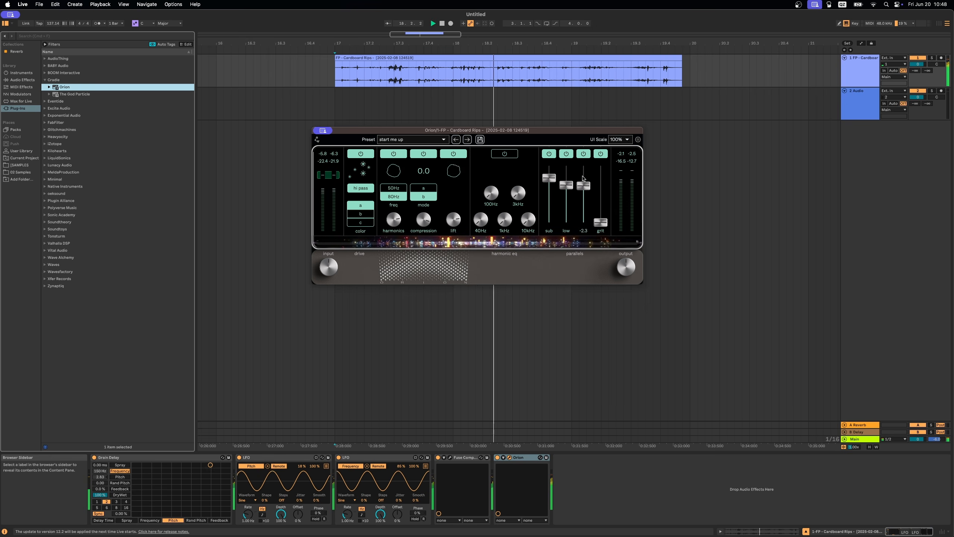
key(space)
drag(601, 221, 600, 170)
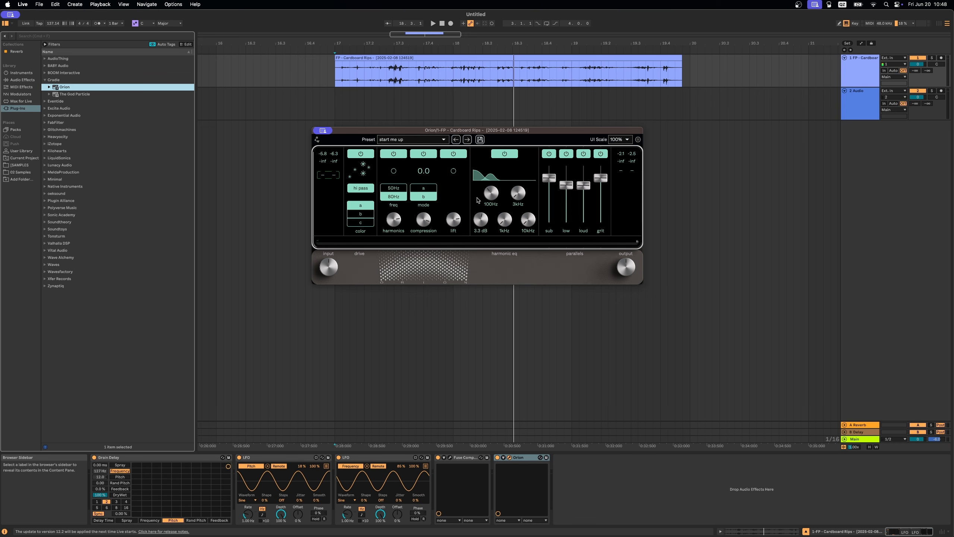
Step: Fine-tune Orion's parallel faders during playback, with sub at 1.3, and close the plug-in window
key(space)
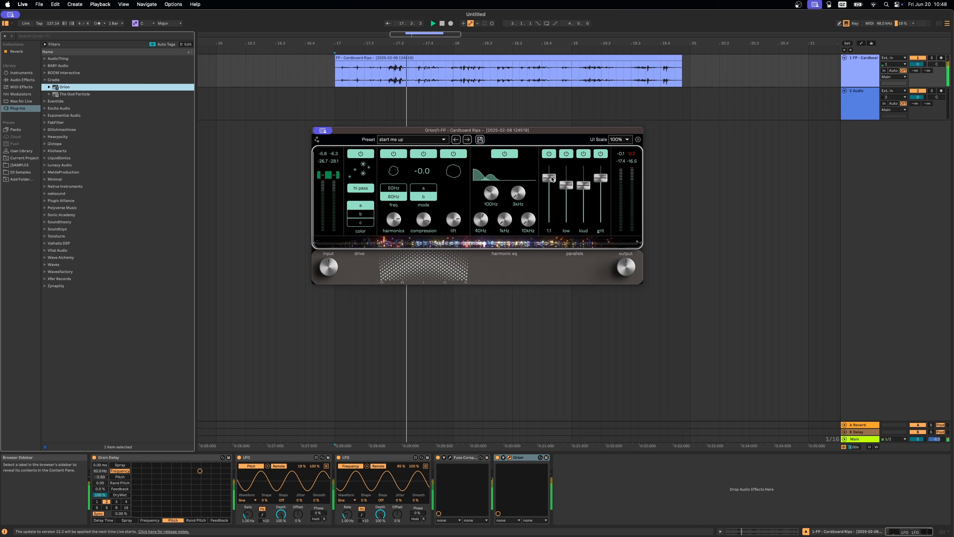
drag(601, 178, 588, 184)
key(space)
key(space)
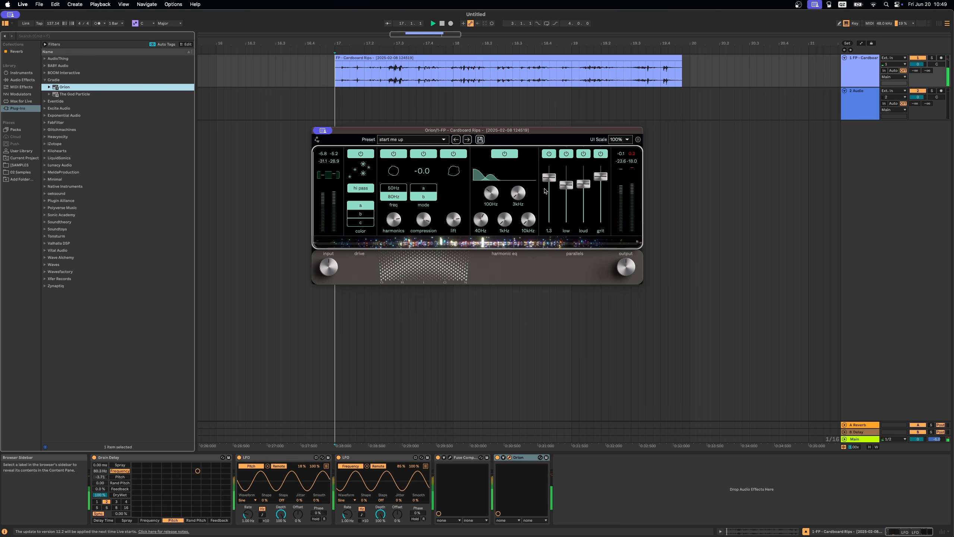
key(space)
click(328, 131)
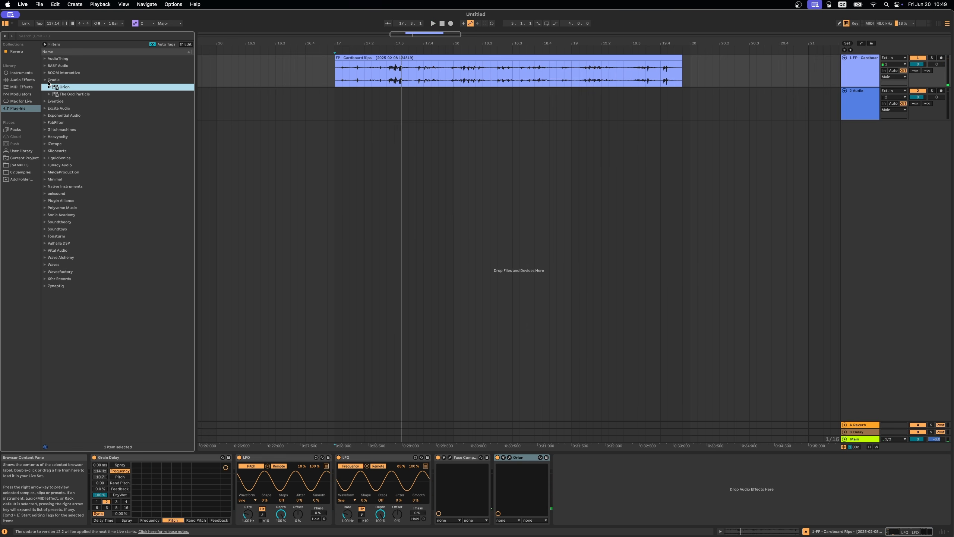
Step: Add BOOM Interactive's Enforcer after Orion and adjust its dry/wet mix while the clip plays
click(45, 80)
click(44, 73)
double_click(68, 80)
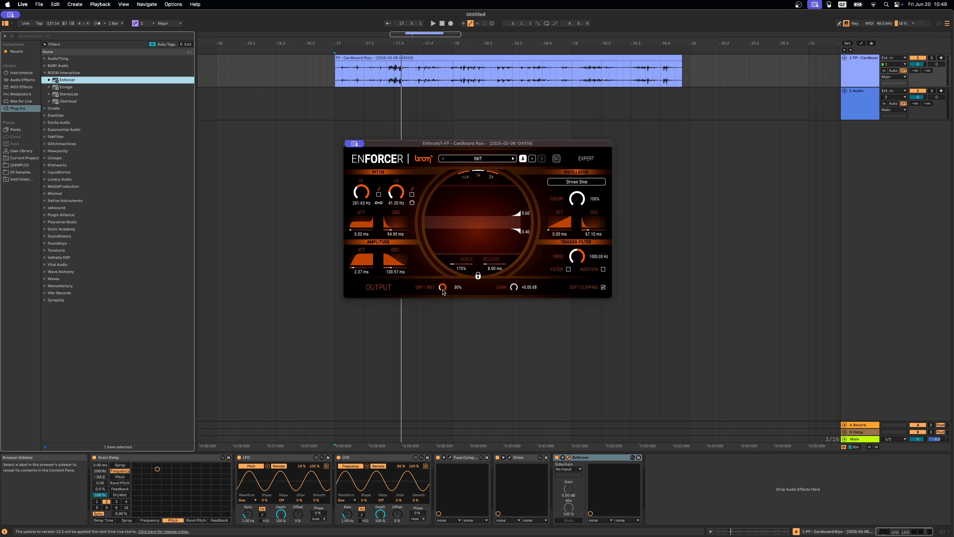
key(space)
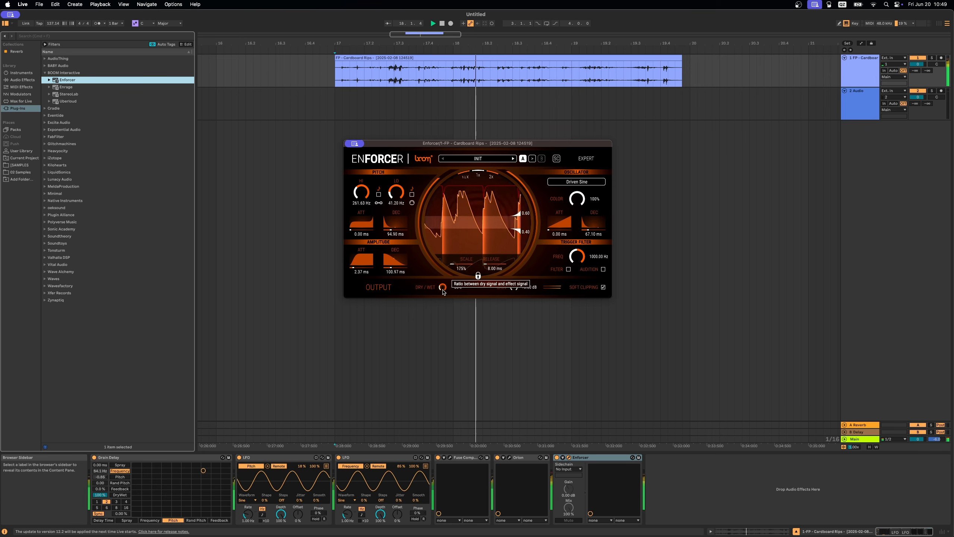
drag(443, 292, 442, 285)
key(space)
click(348, 143)
Step: Add the Kilohearts Disperser after Enforcer and audition the clip through it
click(45, 193)
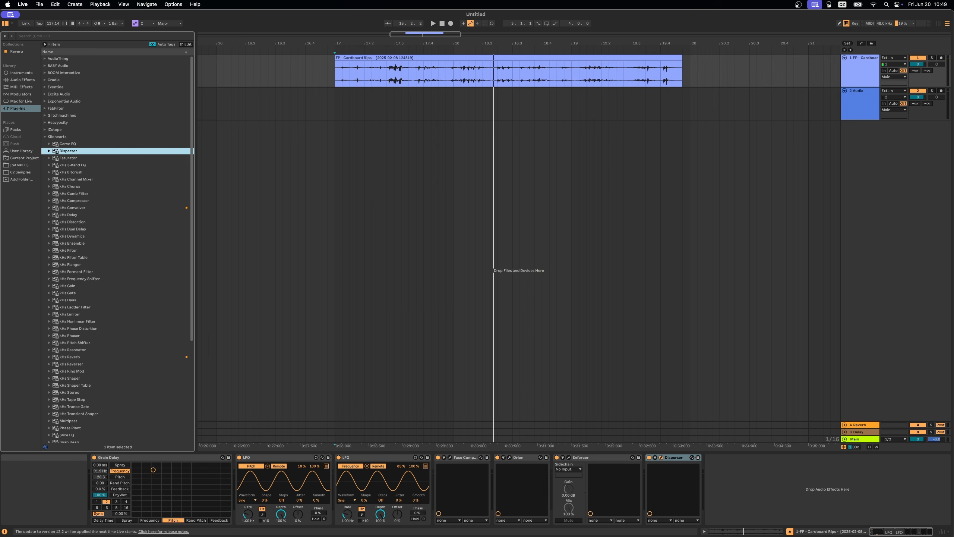
key(space)
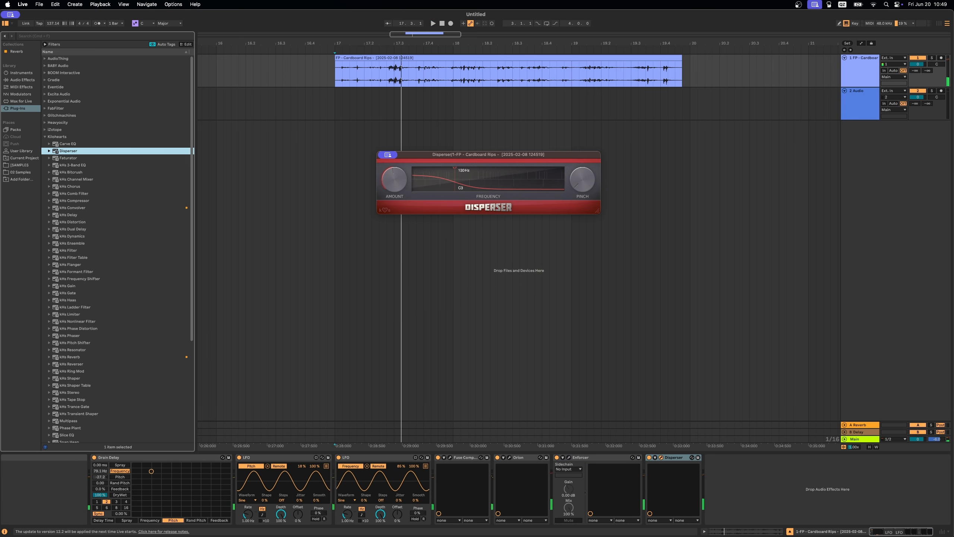
drag(409, 160, 464, 165)
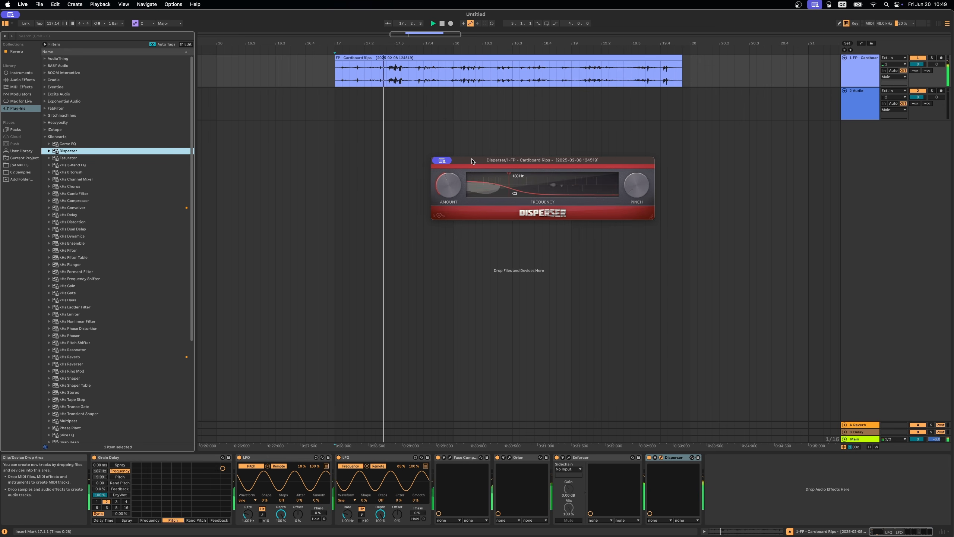
key(space)
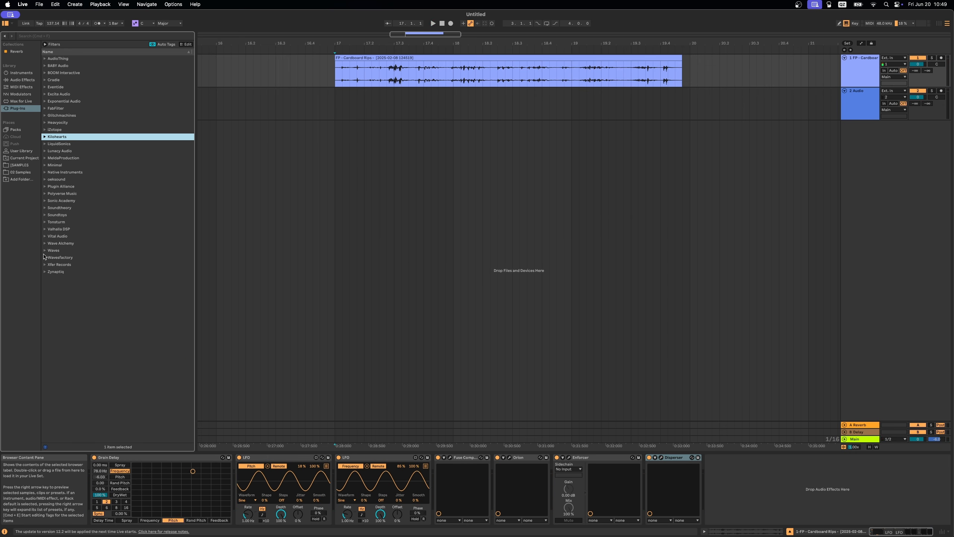
Step: Add Waves TransX Multi Stereo after Disperser, load the "Punchy in the middle" preset, and audition the clip
click(45, 251)
double_click(77, 349)
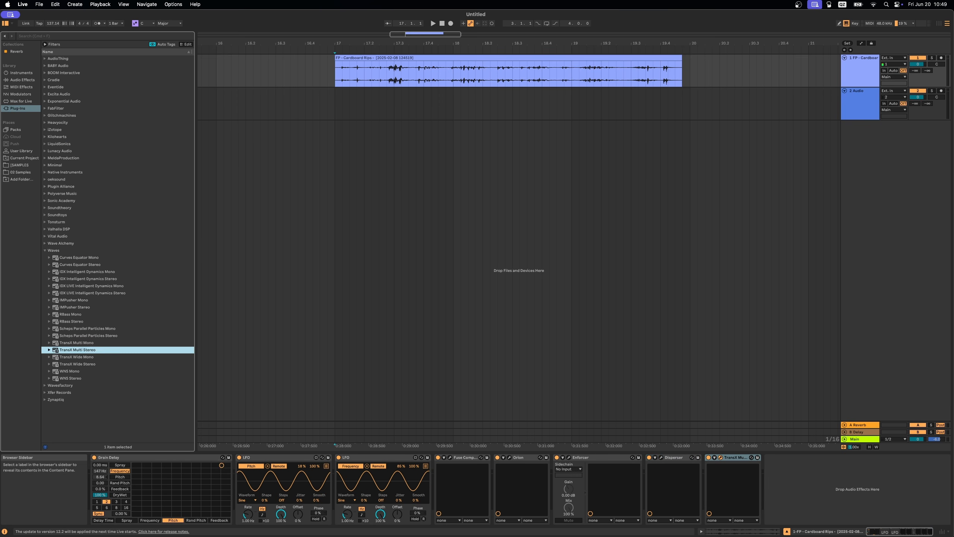
click(452, 165)
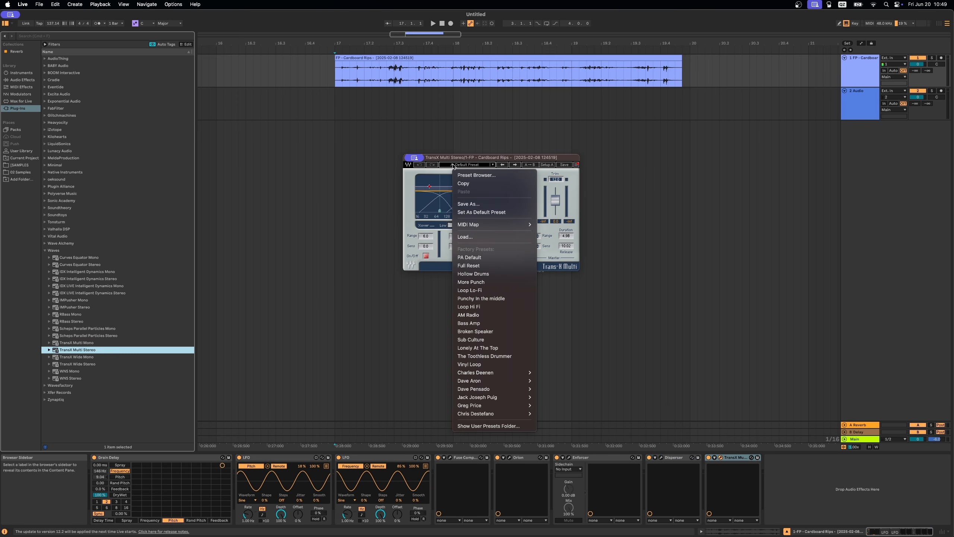
click(480, 299)
key(space)
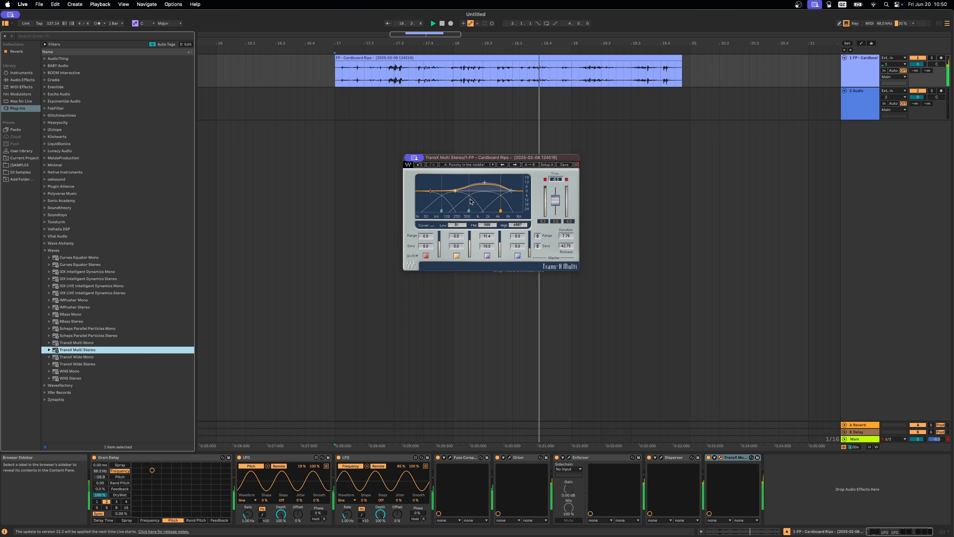
Step: Set the TransX Multi's mid crossover to 533 during playback and close the plug-in window
drag(468, 211, 468, 211)
key(space)
key(space)
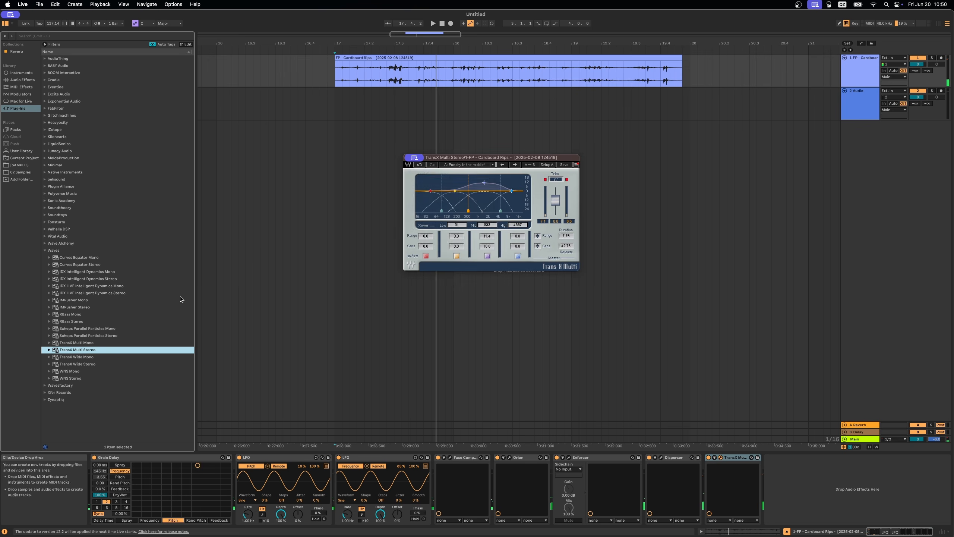
click(408, 158)
Step: Add a second TransX Multi Stereo with the "More Punch" preset, audition it, and place FabFilter Pro-L 2 at the chain's end
double_click(80, 350)
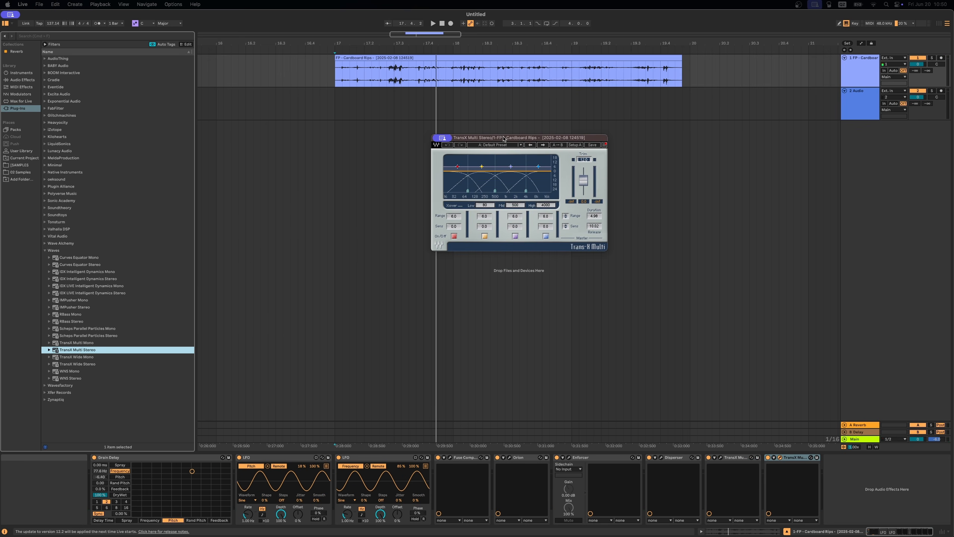
click(493, 146)
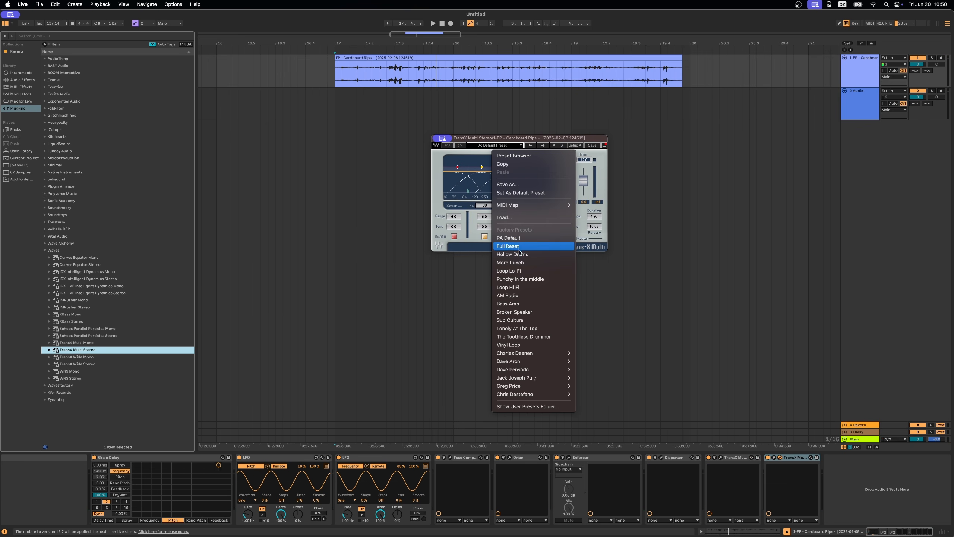
click(510, 262)
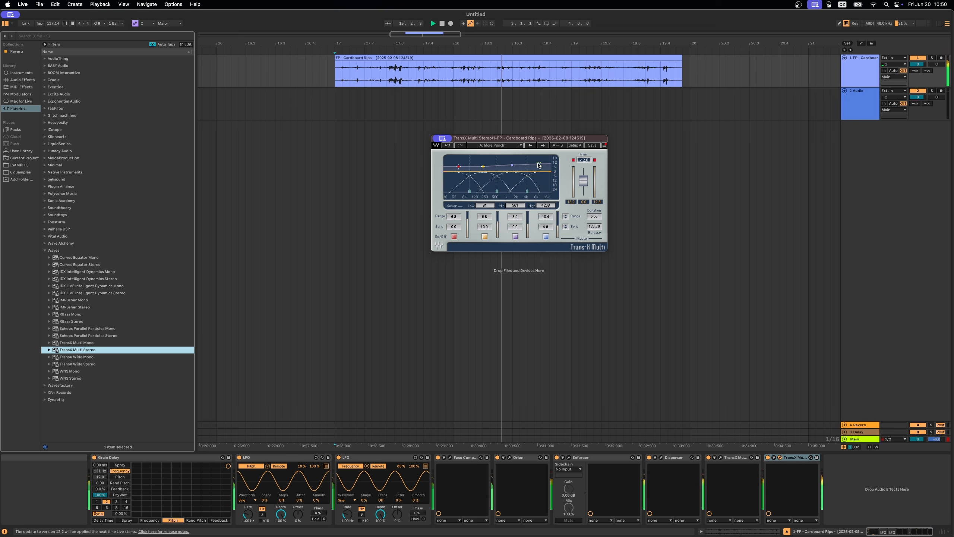
double_click(64, 136)
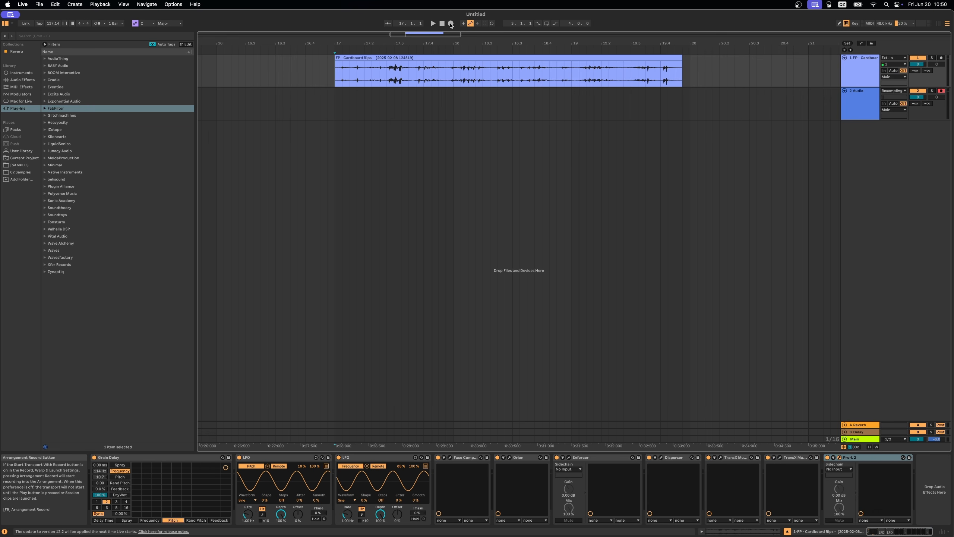
Step: Record the processed cardboard rips output onto the 2 Audio track through resampling until the source clip has played through
click(450, 24)
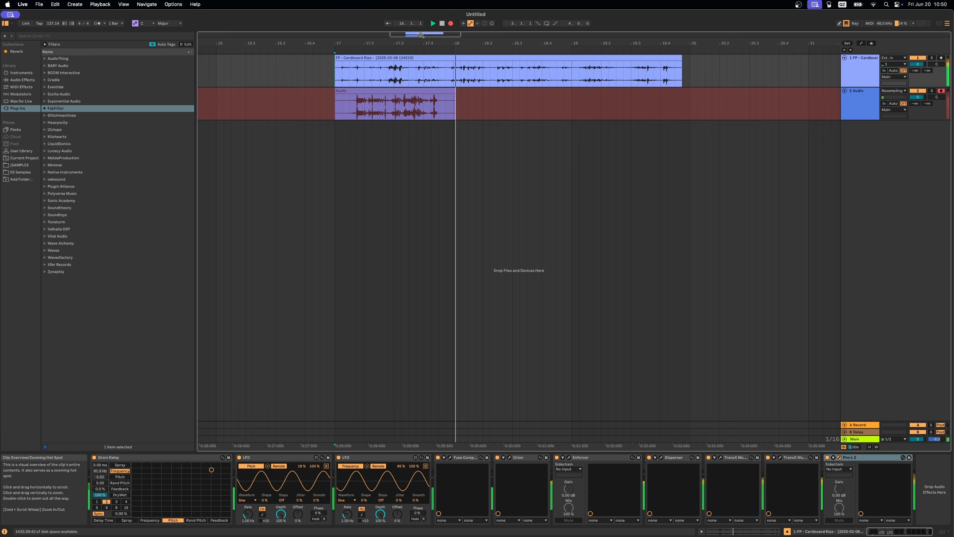
drag(420, 35, 421, 36)
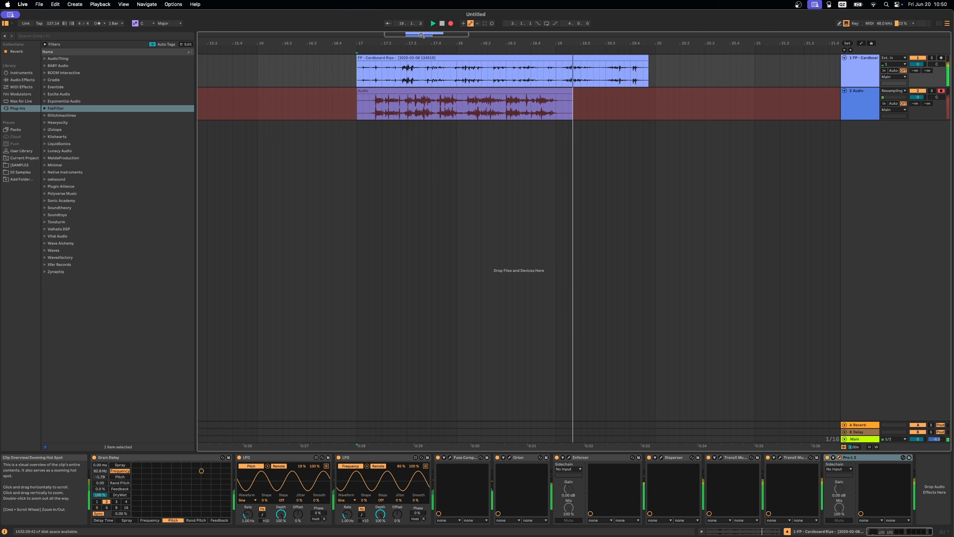
key(space)
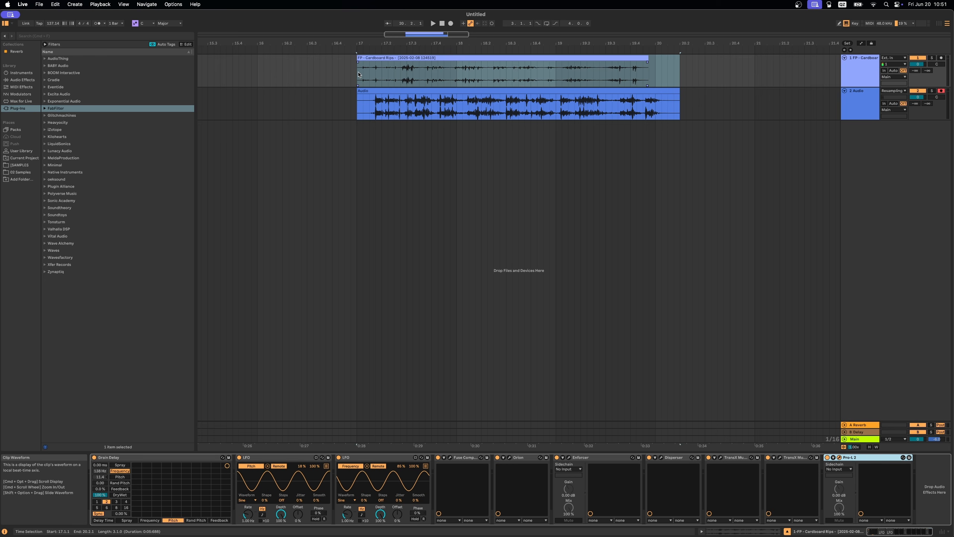
Step: Trim the start of the recorded clip, align it with the source clip at 17.1.1, and mute both tracks
click(162, 456)
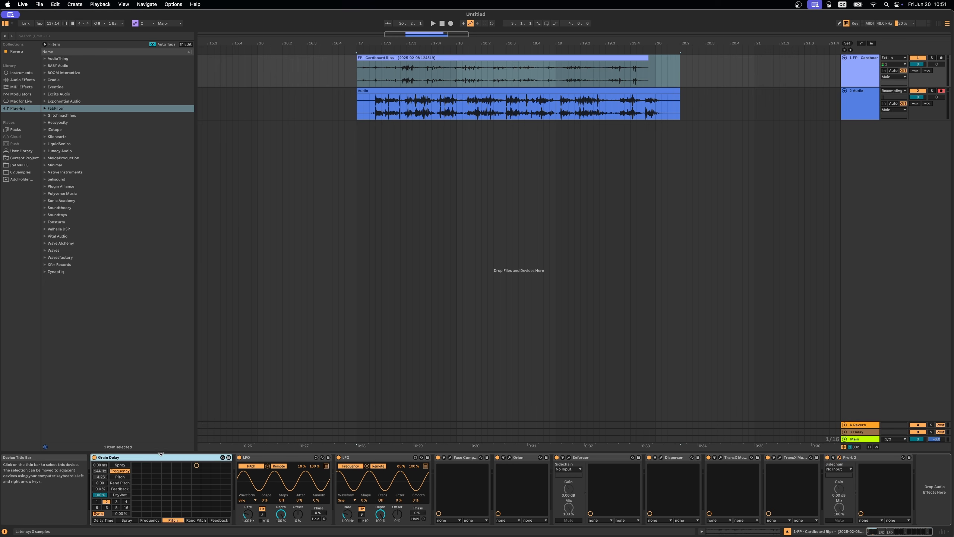
click(355, 75)
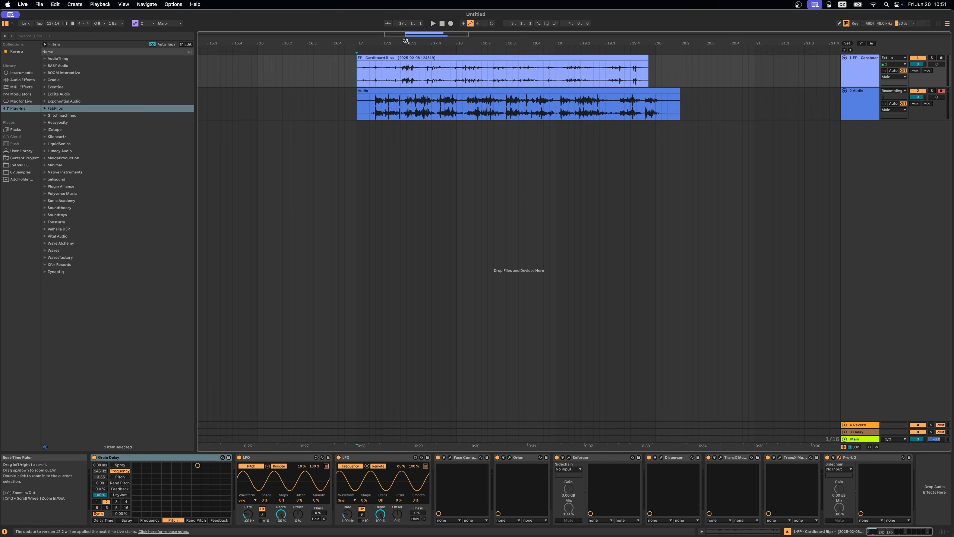
drag(357, 91, 383, 92)
double_click(389, 91)
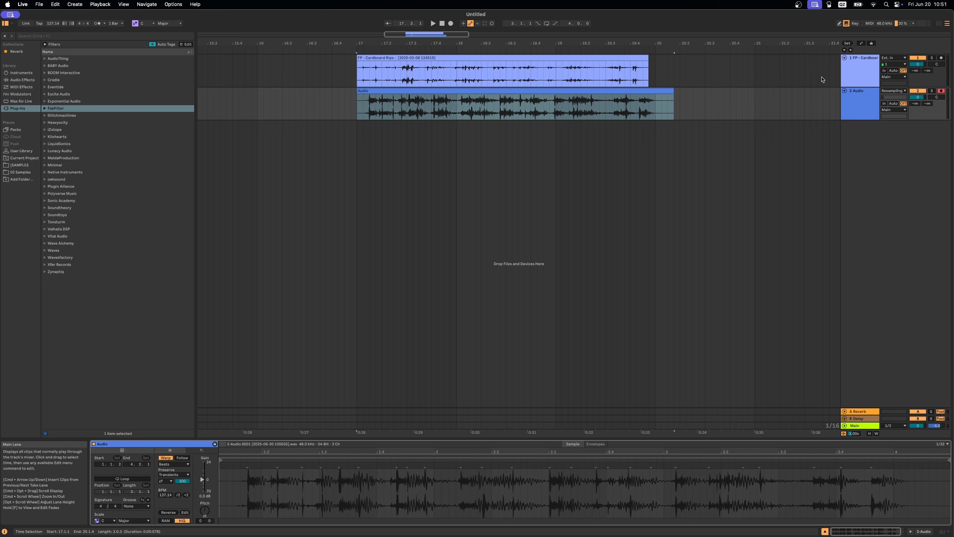
click(917, 58)
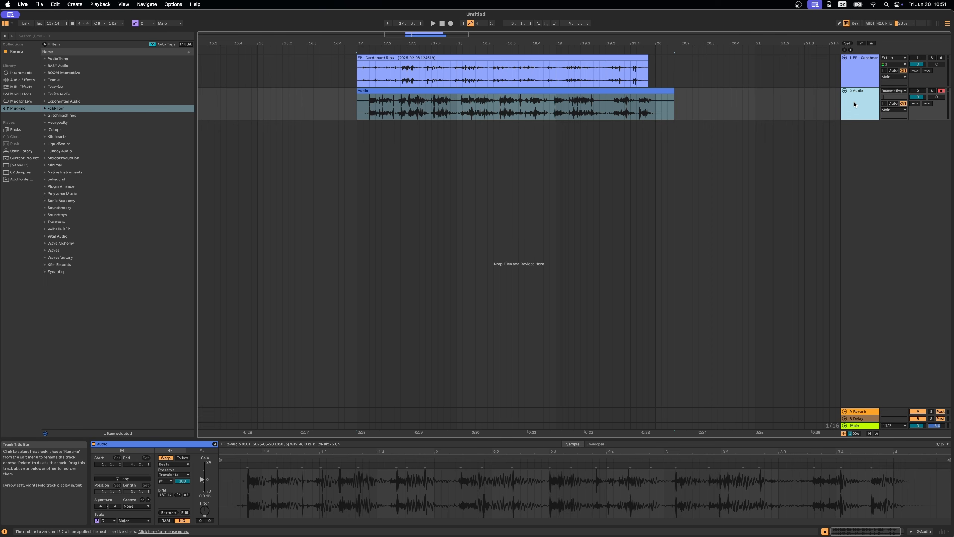
Step: Add six audio tracks below the 2 Audio track and combine them into a group
key(super+t)
key(super+t)
key(super+t)
key(super+t)
key(super+t)
key(super+t)
shift+click(862, 300)
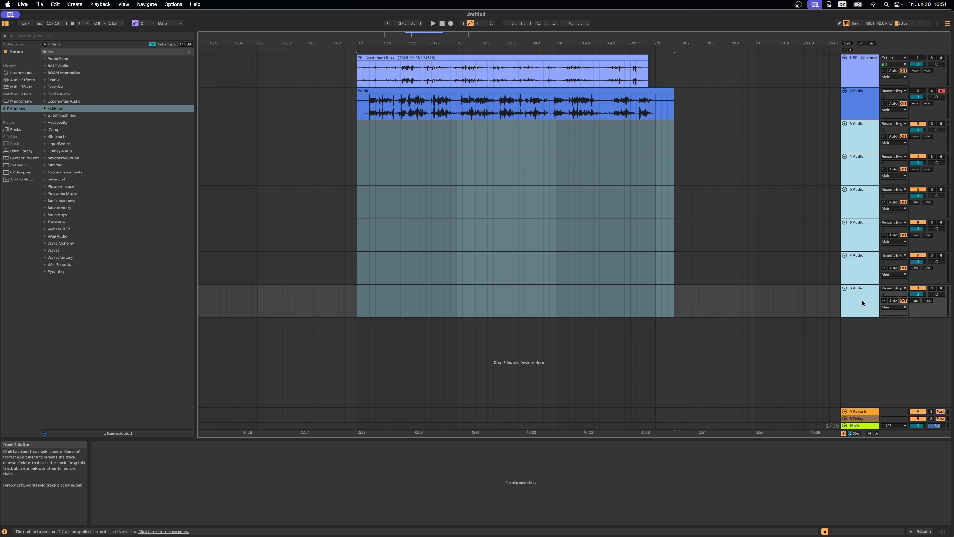
key(super+g)
shift+click(867, 335)
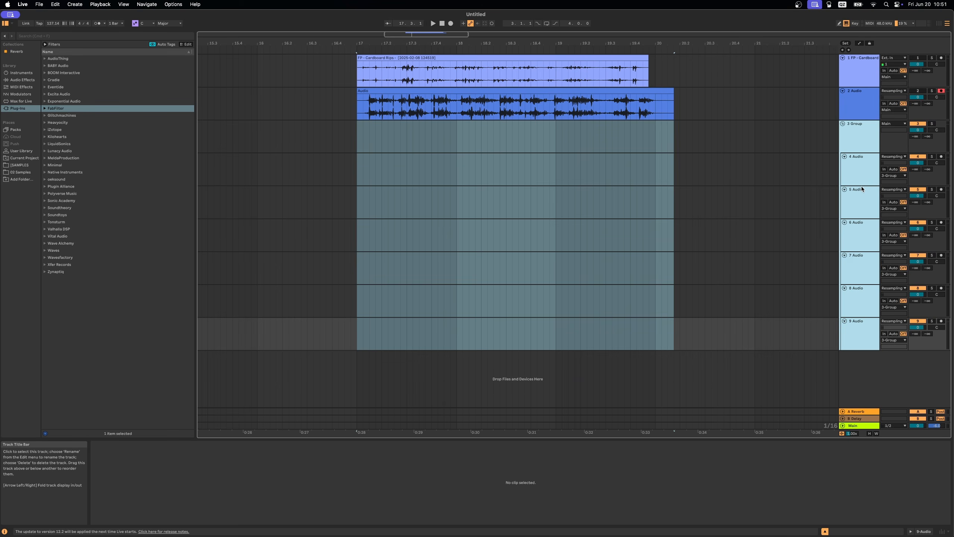
Step: Copy the recorded clip onto the 4 Audio track inside the group, starting around 18.4
click(479, 91)
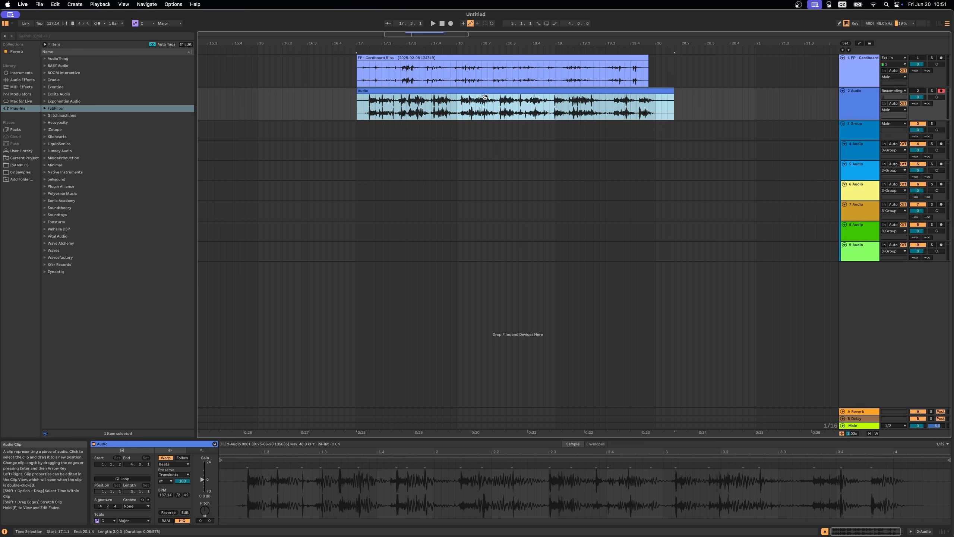
alt+drag(479, 91, 579, 145)
mouse_move(353, 43)
mouse_down()
mouse_move(353, 79)
mouse_move(313, 79)
mouse_up()
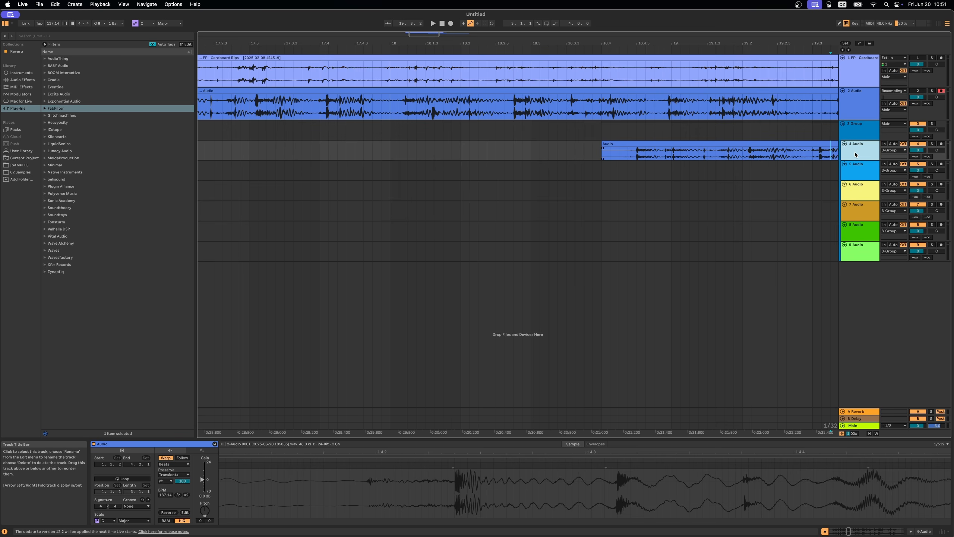
mouse_move(388, 149)
mouse_down()
mouse_move(387, 259)
mouse_move(390, 148)
mouse_up()
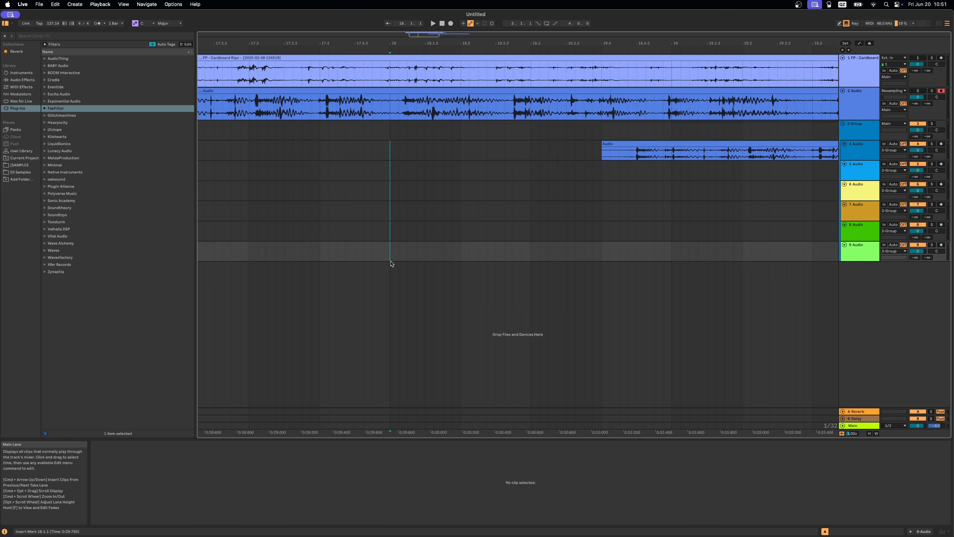
mouse_move(391, 263)
mouse_down()
mouse_move(495, 254)
mouse_move(458, 252)
mouse_up()
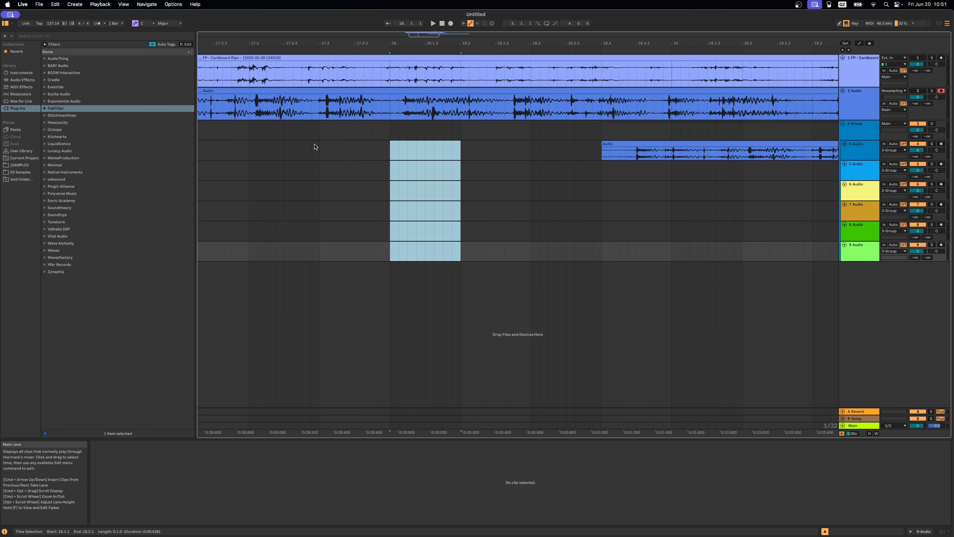
drag(315, 146, 386, 252)
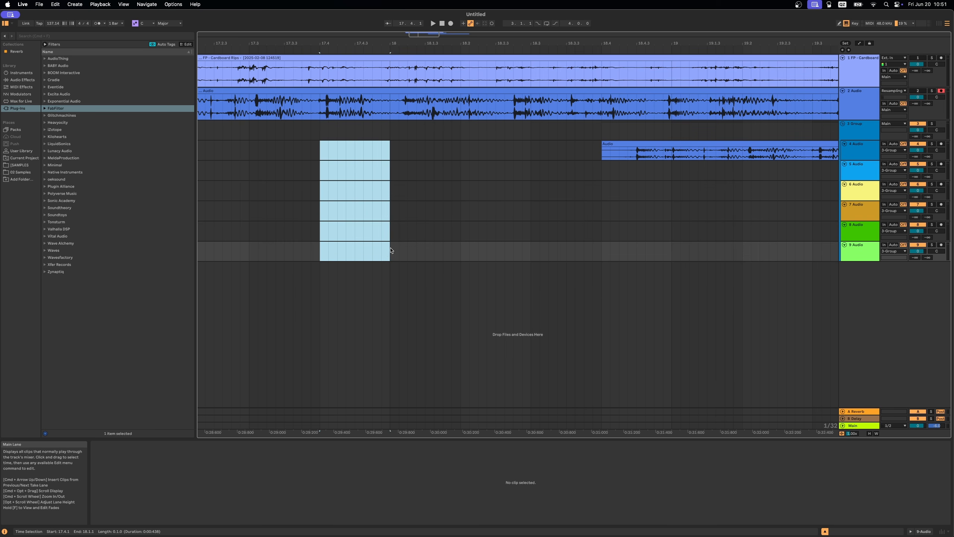
click(641, 150)
scroll(609, 129, right, 3)
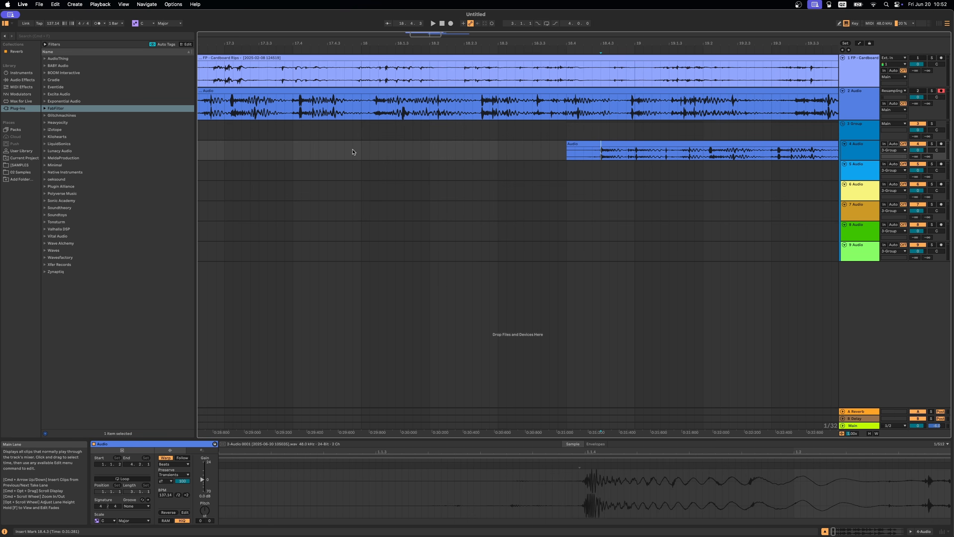
drag(301, 150, 407, 159)
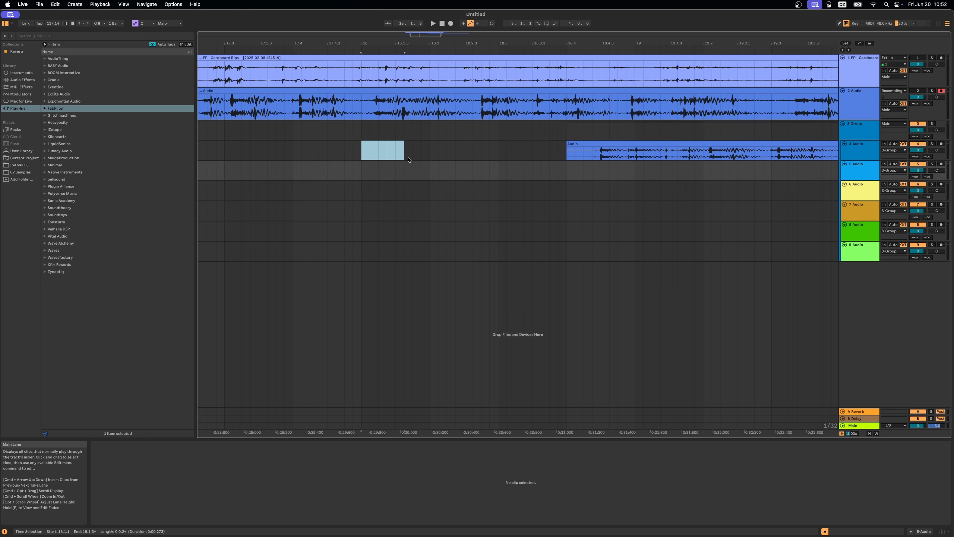
click(416, 158)
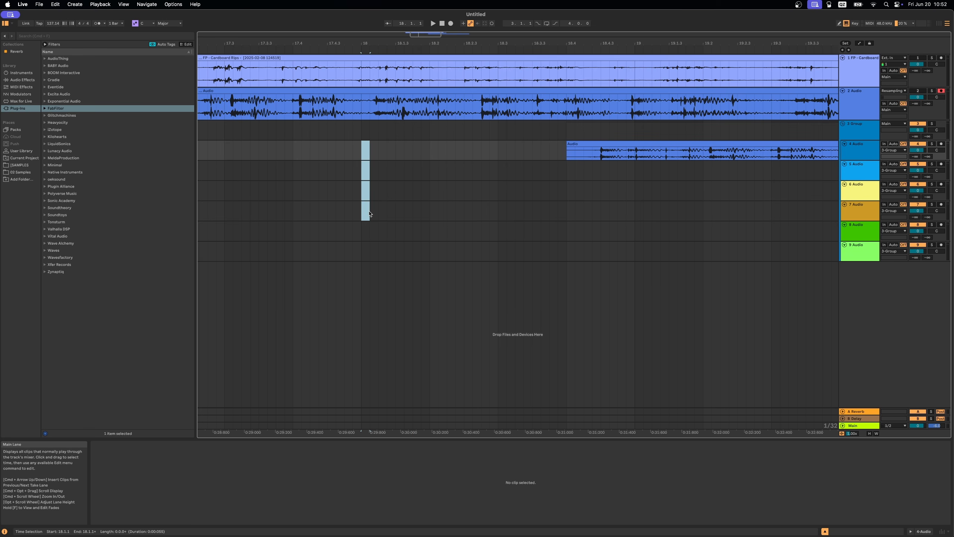
Step: Audition the copied clip and move a one-beat slice of it to 17.4.1 on the 5 Audio track with a fade-in
click(592, 152)
key(space)
drag(558, 44, 505, 39)
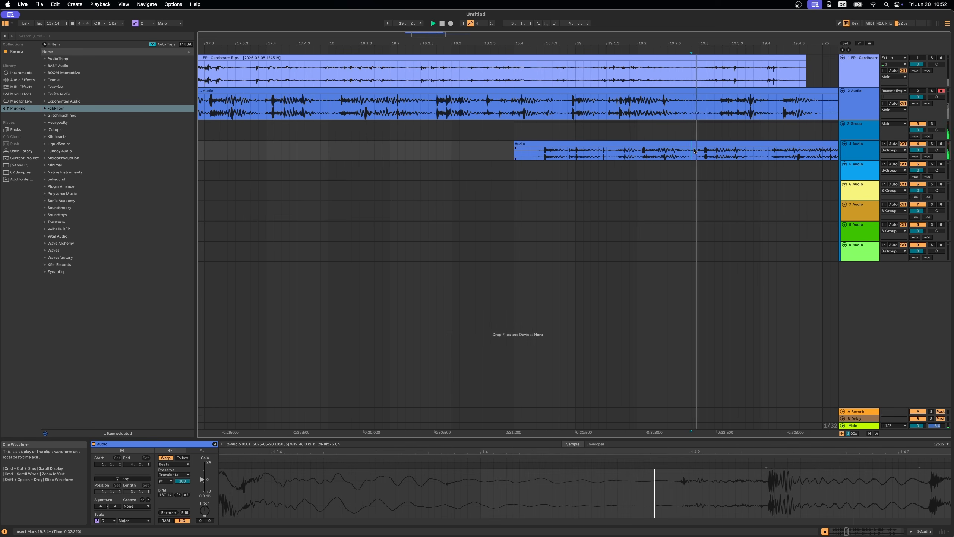
key(space)
drag(761, 152, 314, 161)
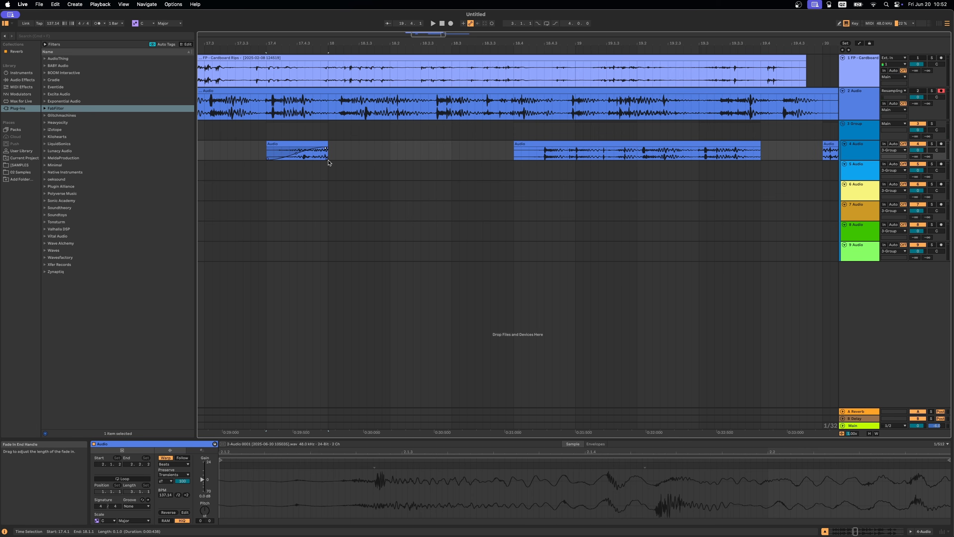
click(295, 144)
key(space)
key(space)
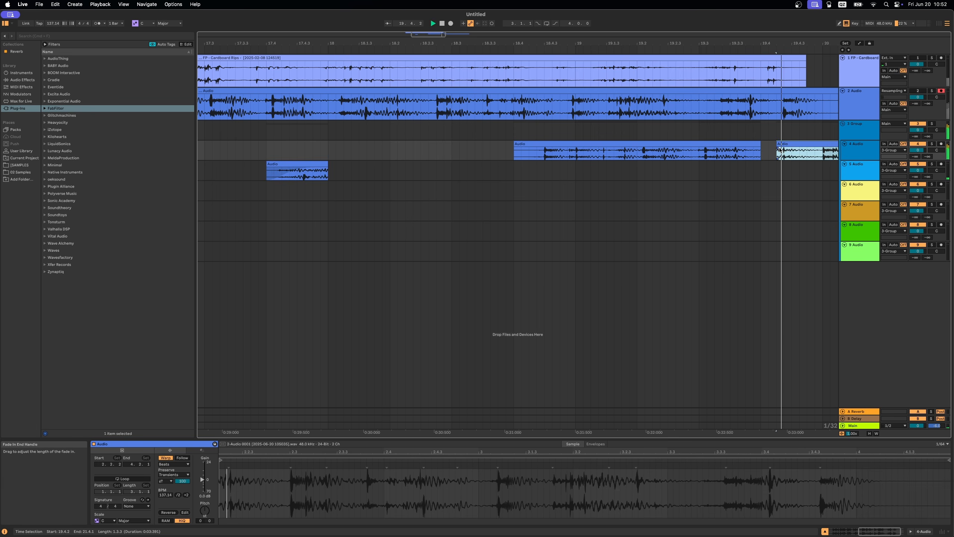
Step: Audition the remaining clip on 4 Audio and move another one-beat slice to 17.4.1 on the 6 Audio track
click(637, 152)
key(minus)
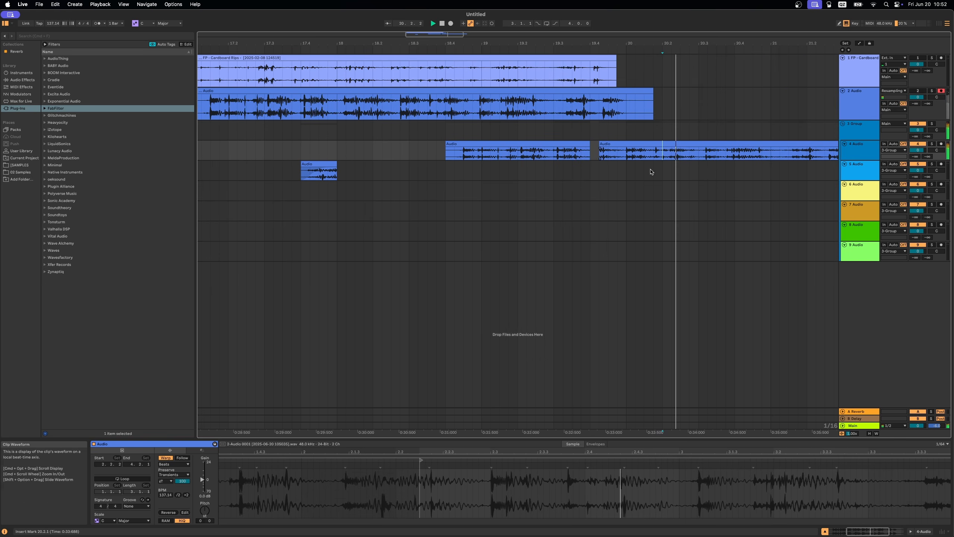
key(space)
drag(663, 153, 327, 188)
key(space)
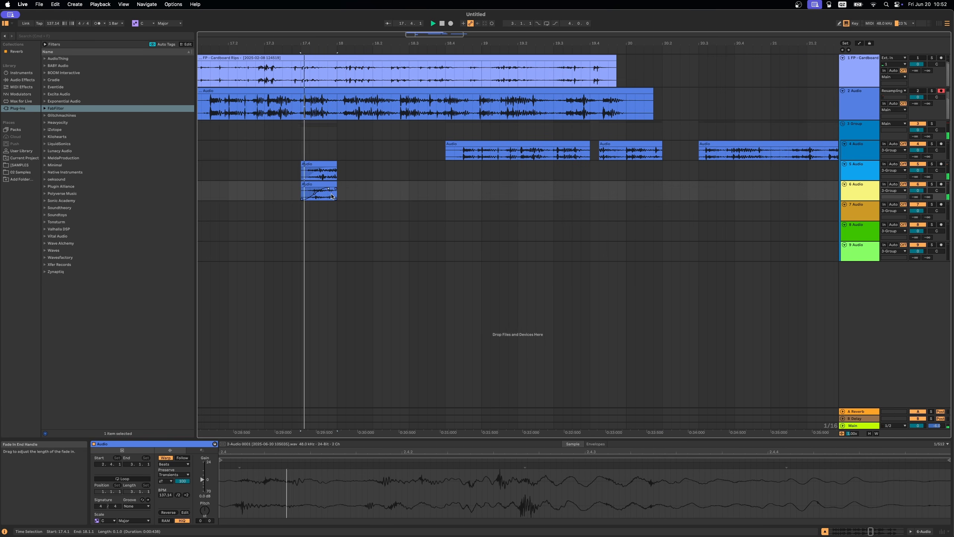
Step: Undo the fade-in on the 6 Audio slice, solo its track, and shift the slice later to overlap the end of the 5 Audio slice
key(super+z)
key(s)
key(space)
key(space)
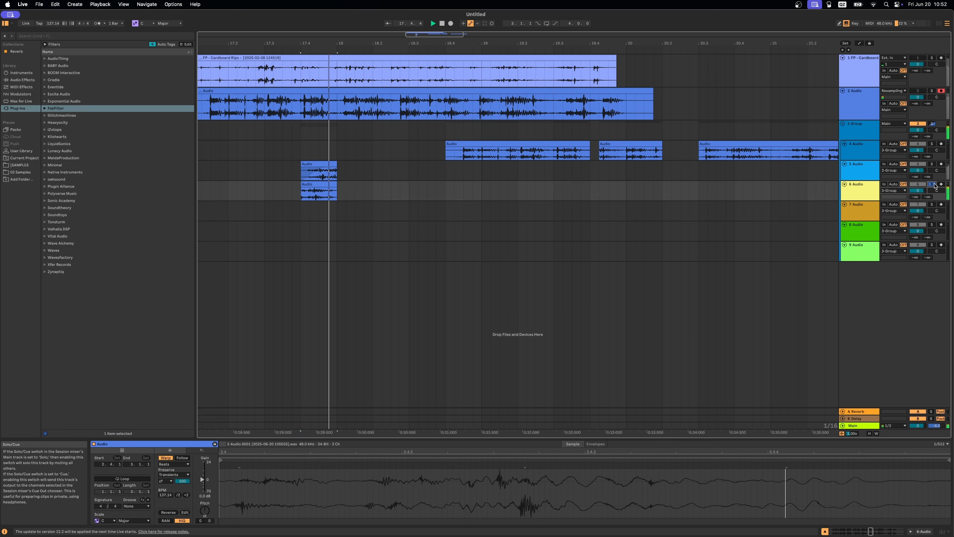
key(space)
mouse_move(314, 184)
mouse_down()
mouse_move(339, 186)
mouse_move(340, 199)
mouse_up()
key(space)
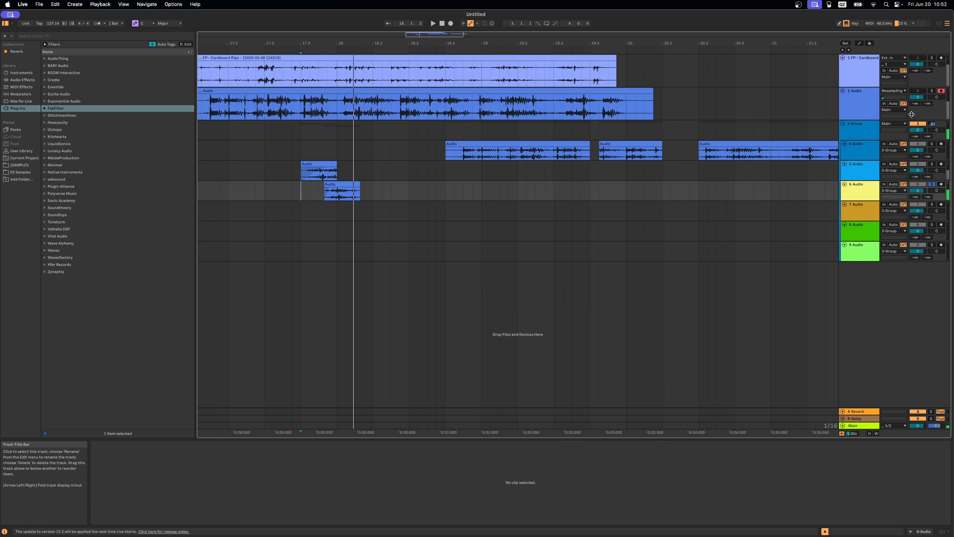
Step: Solo the group, audition the leftover clips, and move a one-beat slice to 18.1.1 on 7 Audio with warping off
click(932, 124)
key(space)
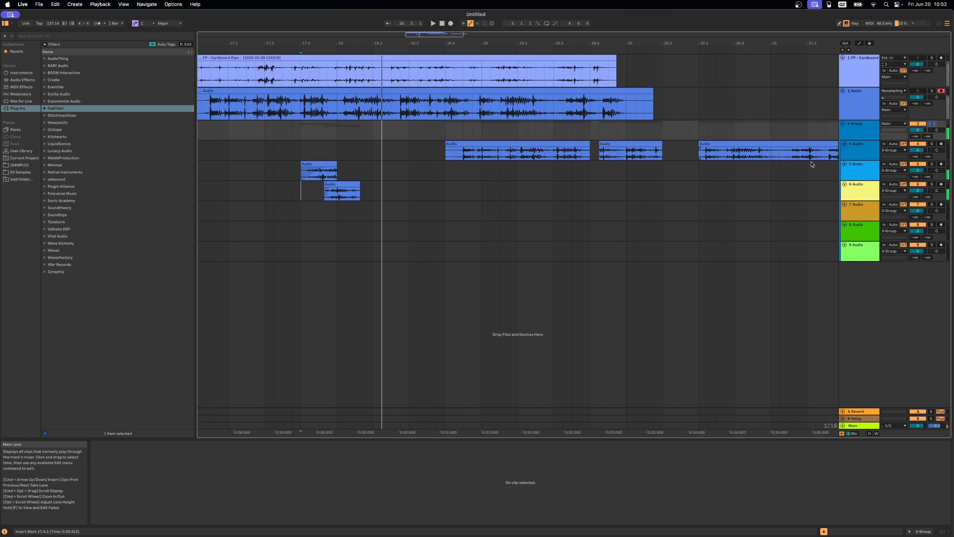
click(624, 155)
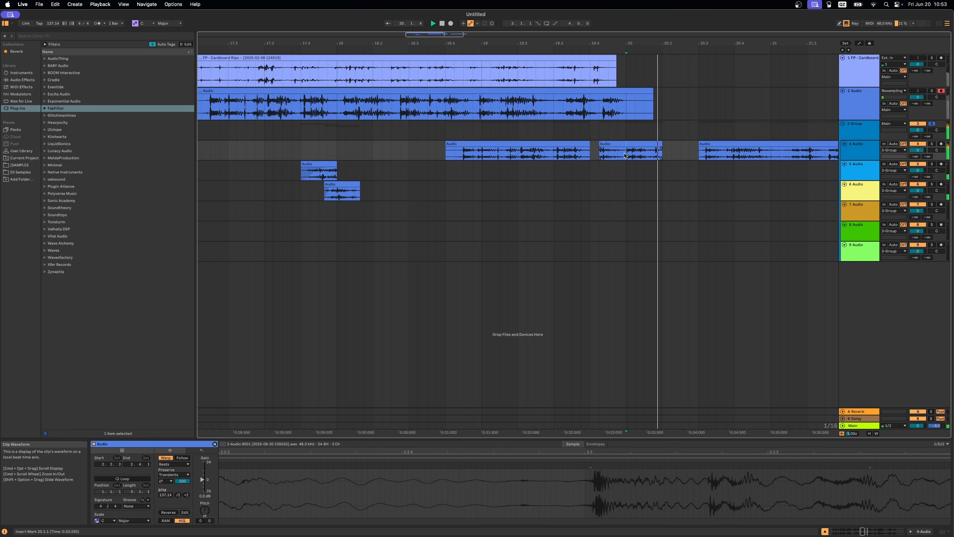
click(724, 154)
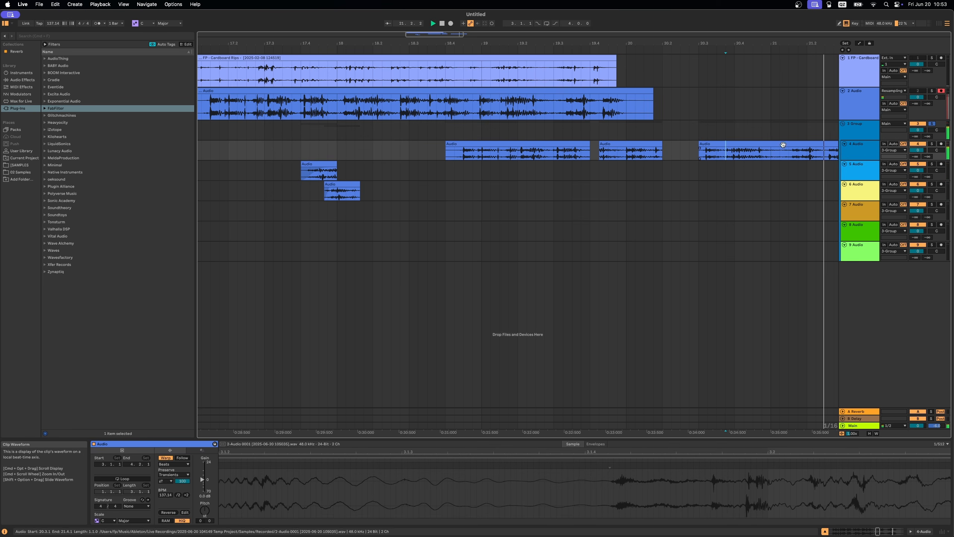
drag(425, 154, 272, 212)
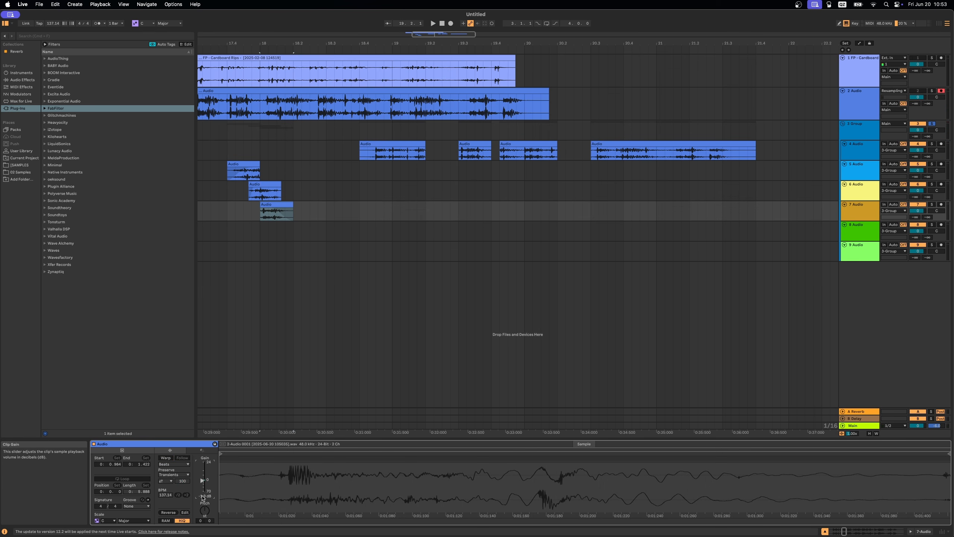
click(230, 210)
key(space)
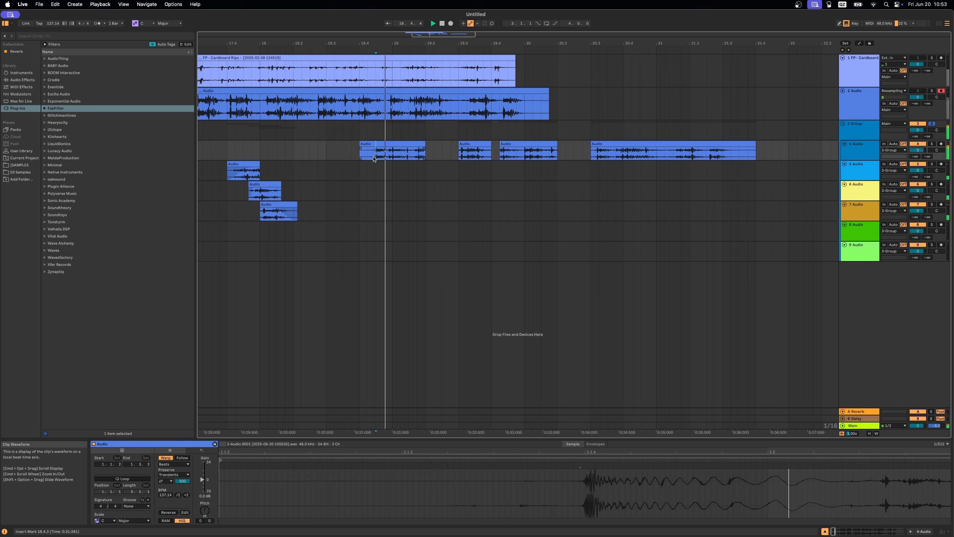
Step: Move a short slice from the first 4 Audio clip to directly after the 5 Audio slice and audition the layers together
key(space)
key(space)
key(space)
drag(369, 153, 266, 167)
click(236, 171)
key(space)
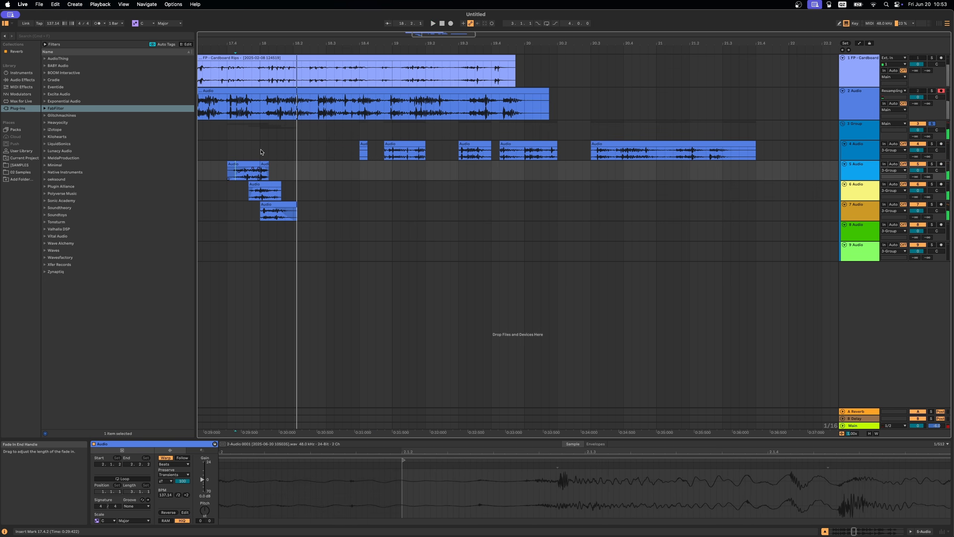
Step: Audition the layered slices and the remaining clips on 4 Audio to look for more usable moments
key(space)
key(space)
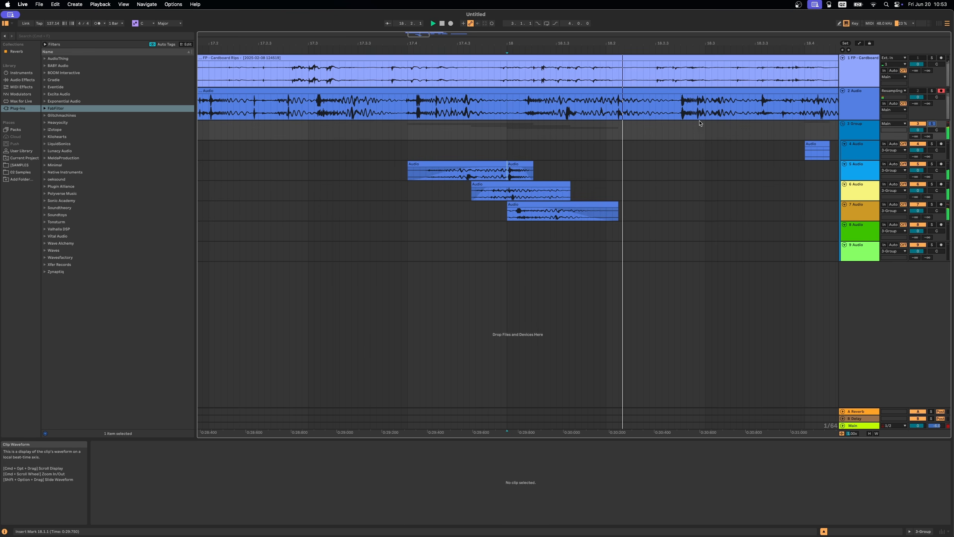
key(space)
click(382, 172)
key(space)
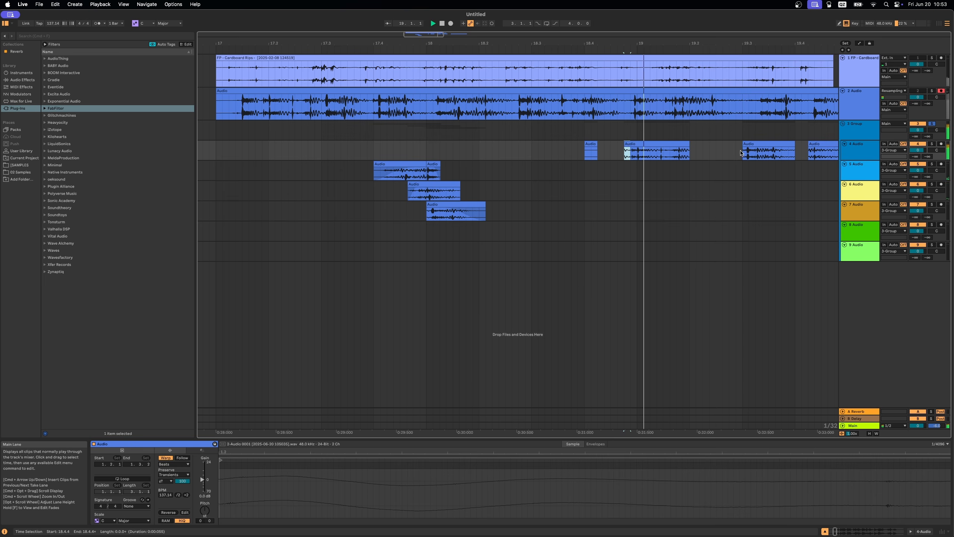
click(743, 151)
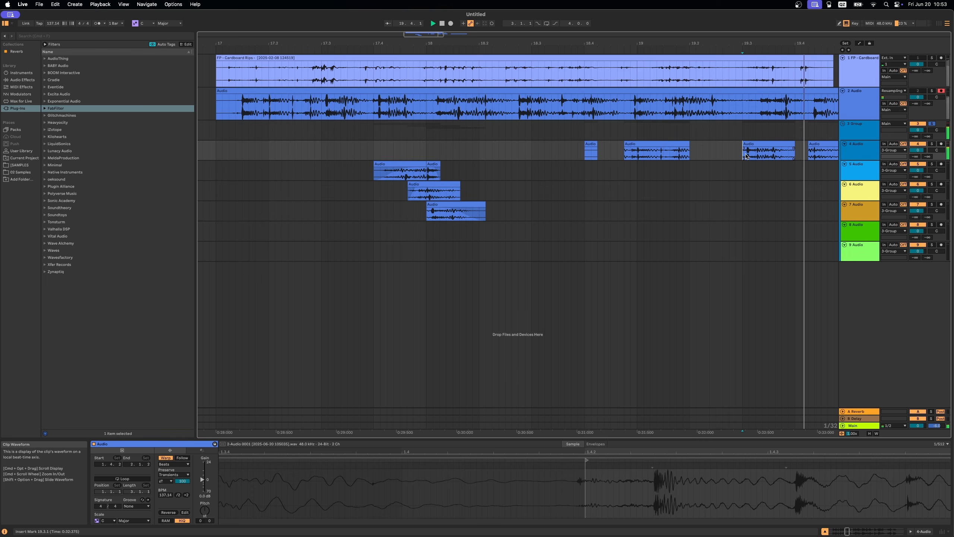
scroll(738, 150, down, 3)
click(720, 145)
key(space)
Step: Place a full copy of the resampled recording at 18.4.1 on 6 Audio, disable warping, transpose it down, and play it
drag(719, 145, 537, 190)
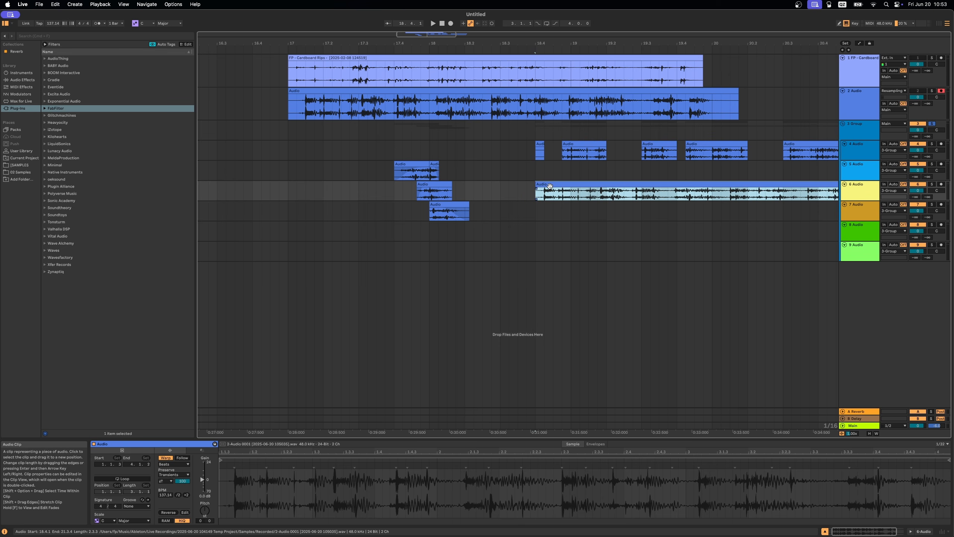
click(167, 458)
drag(206, 512, 206, 525)
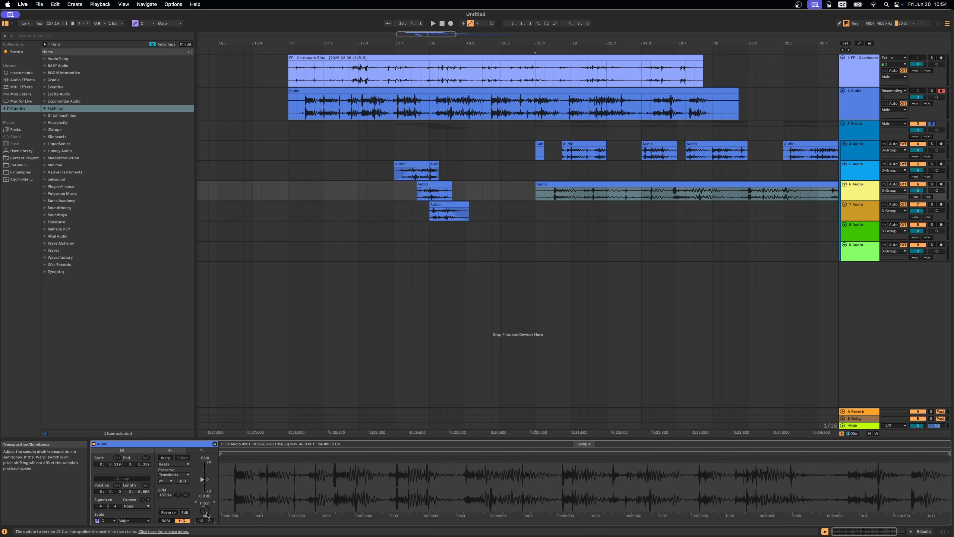
click(582, 194)
key(space)
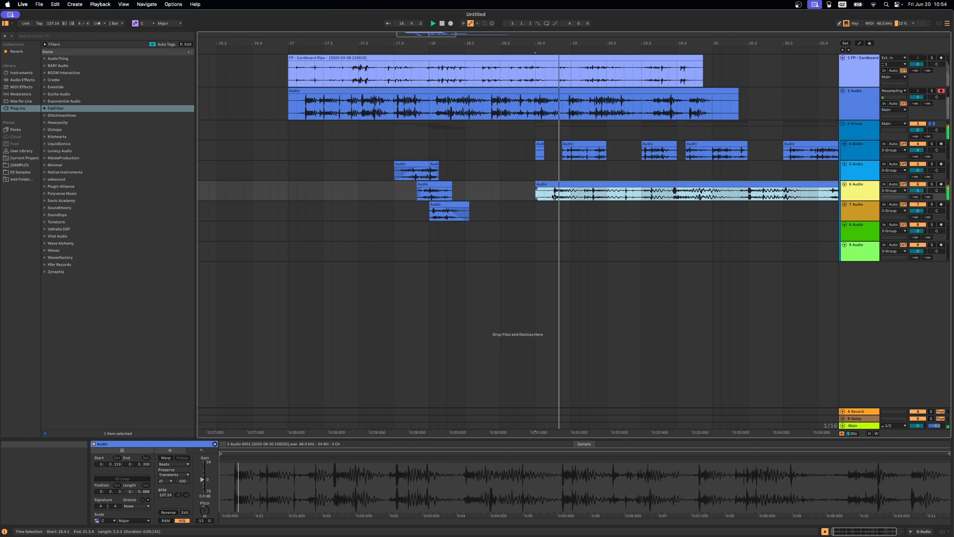
Step: Move a slice of the pitched-down clip to 8 Audio, transpose it lower, start it slightly before 18.1.1, and audition the layers
drag(436, 36, 447, 35)
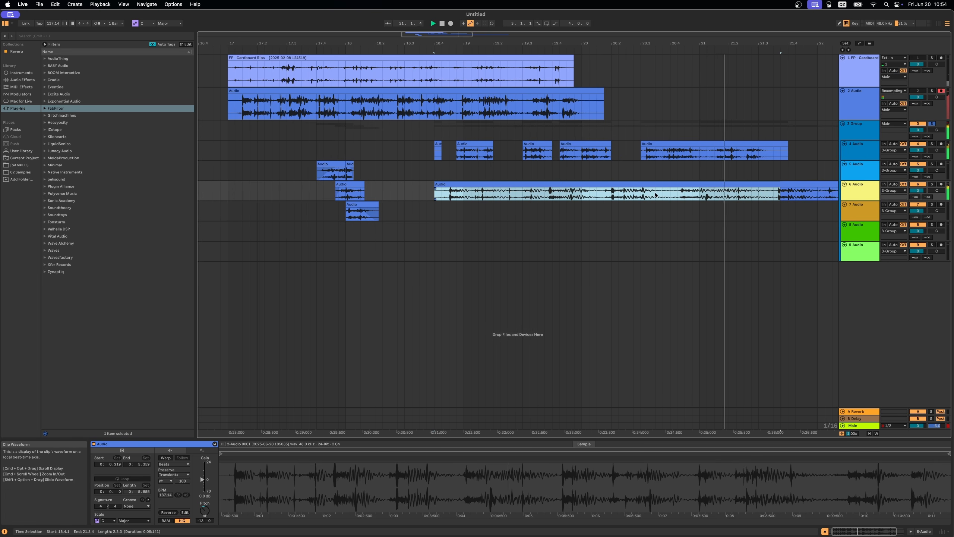
drag(678, 193, 347, 224)
key(space)
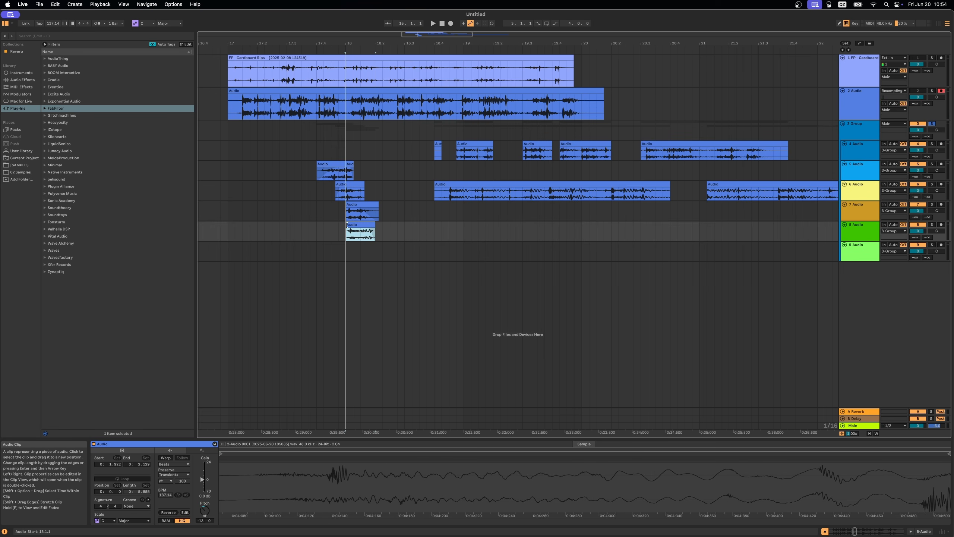
double_click(357, 225)
drag(205, 510, 205, 519)
click(317, 221)
key(space)
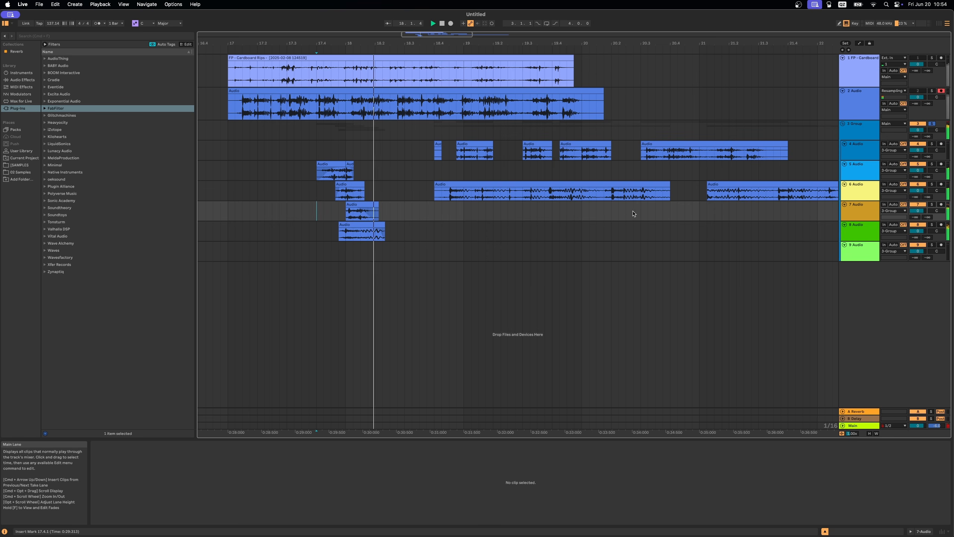
Step: Audition the remaining pitched-down clip, move a slice to 18.1.1 on 9 Audio with its gain lowered, and play it
click(708, 191)
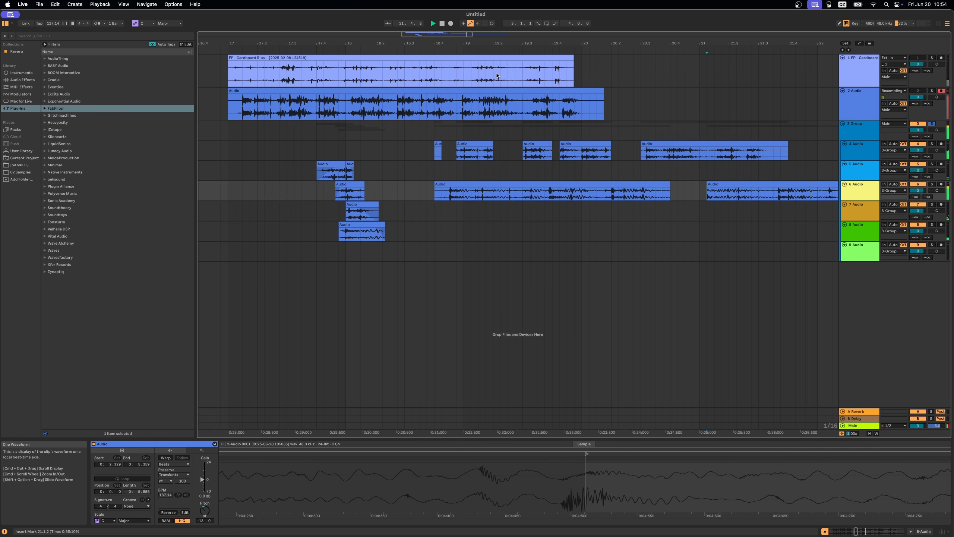
scroll(496, 76, down, 3)
key(space)
drag(730, 192, 774, 193)
drag(753, 184, 376, 247)
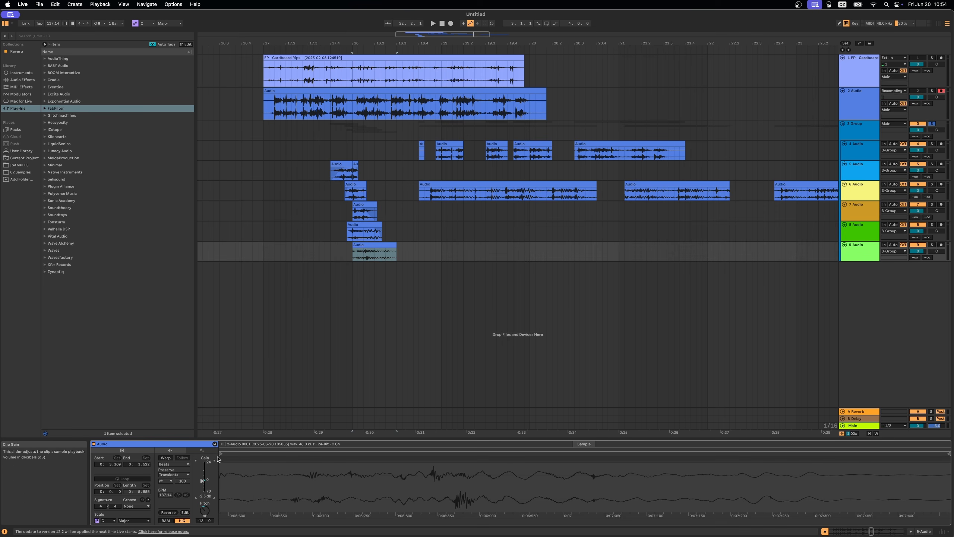
key(space)
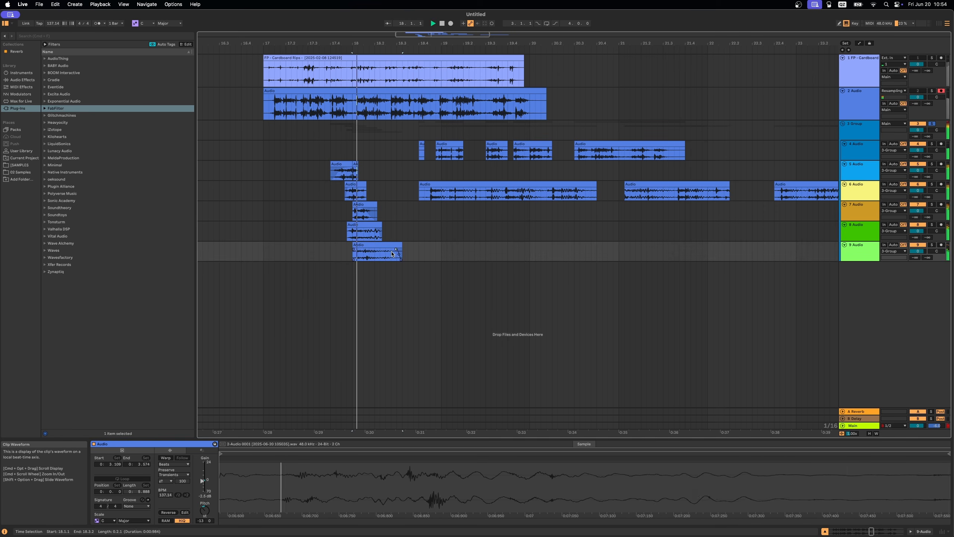
Step: Audition the last clip on 6 Audio, move a slice to 18.1.1 on a new 10 Audio track, and play all layers
click(391, 253)
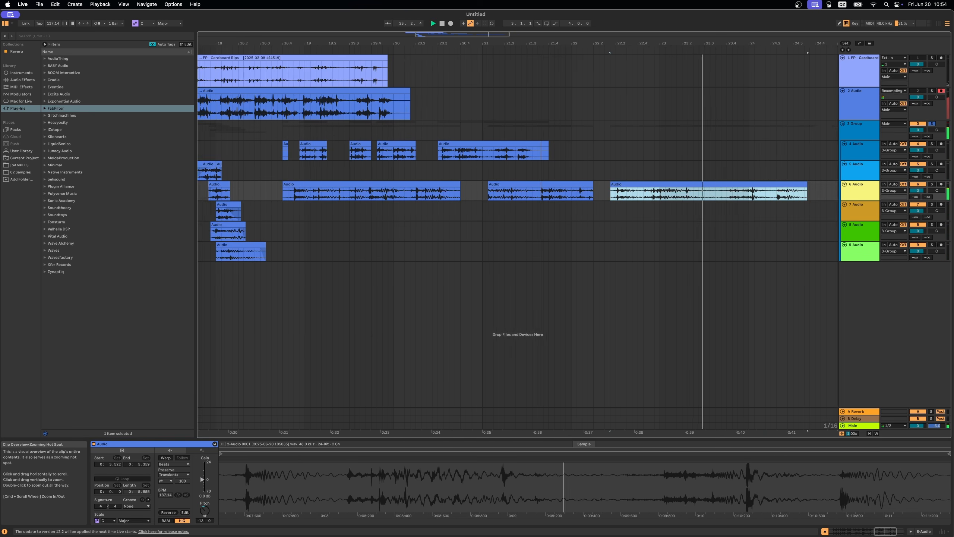
drag(541, 43, 504, 43)
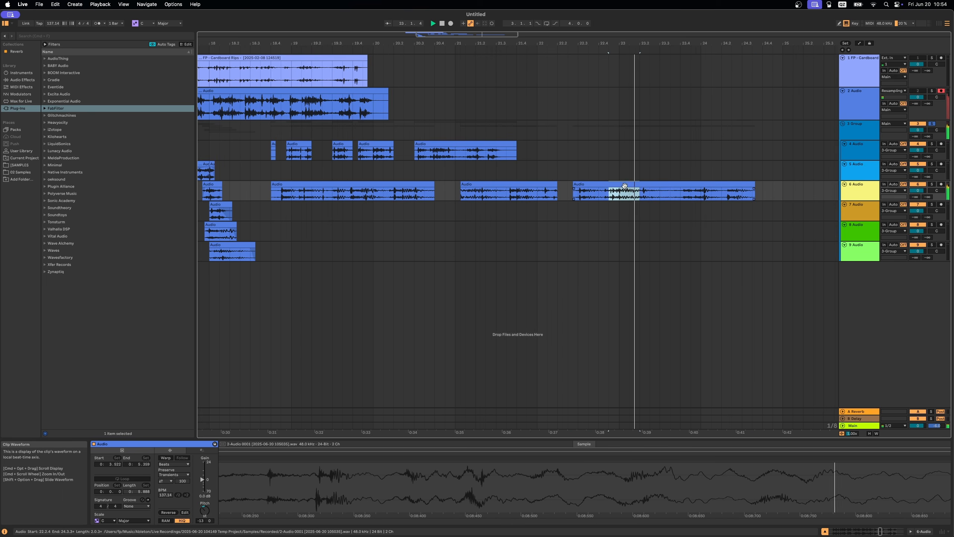
key(space)
drag(625, 185, 225, 269)
scroll(225, 269, left, 4)
click(338, 172)
key(space)
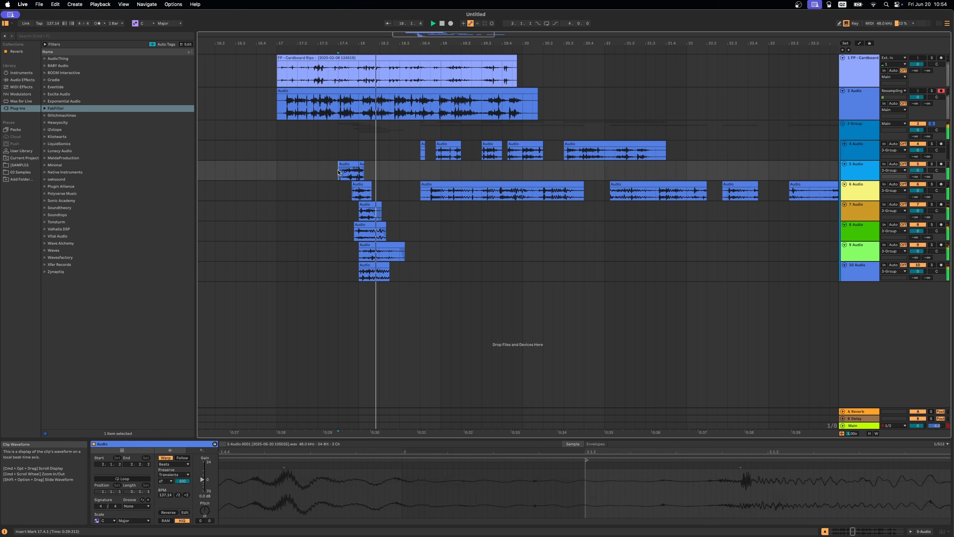
key(space)
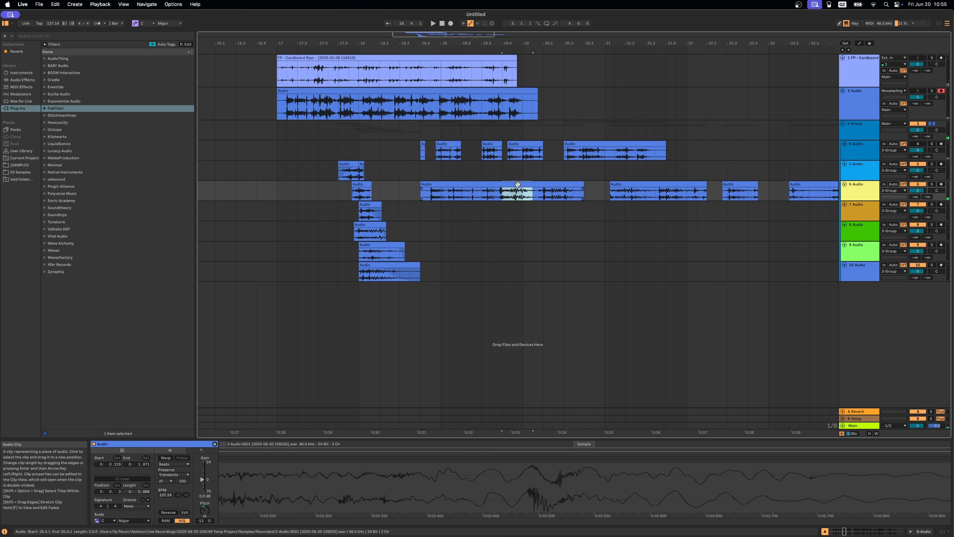
Step: Move a slice of the first pitched-down clip to 17.3.3 on 7 Audio, directly before the existing slice, and audition the layers
drag(520, 184, 346, 216)
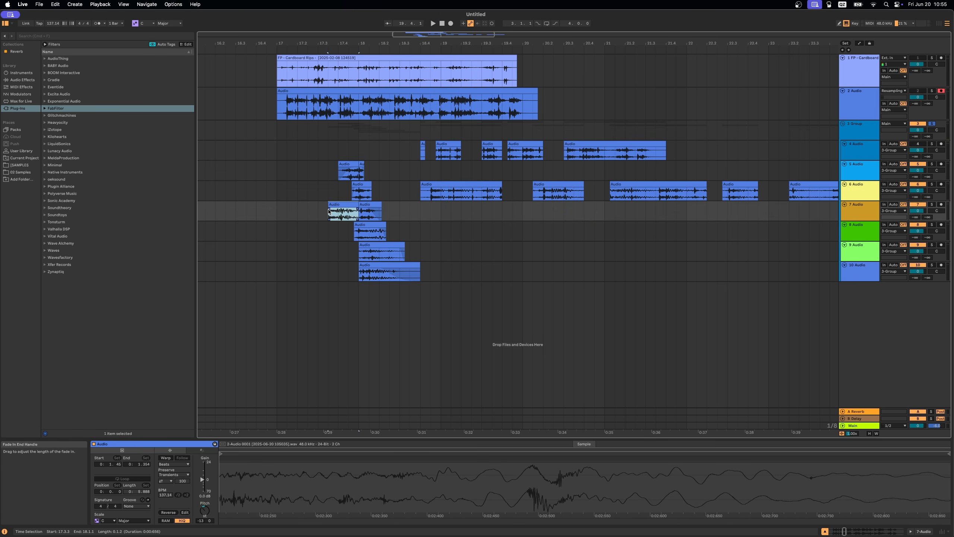
click(328, 190)
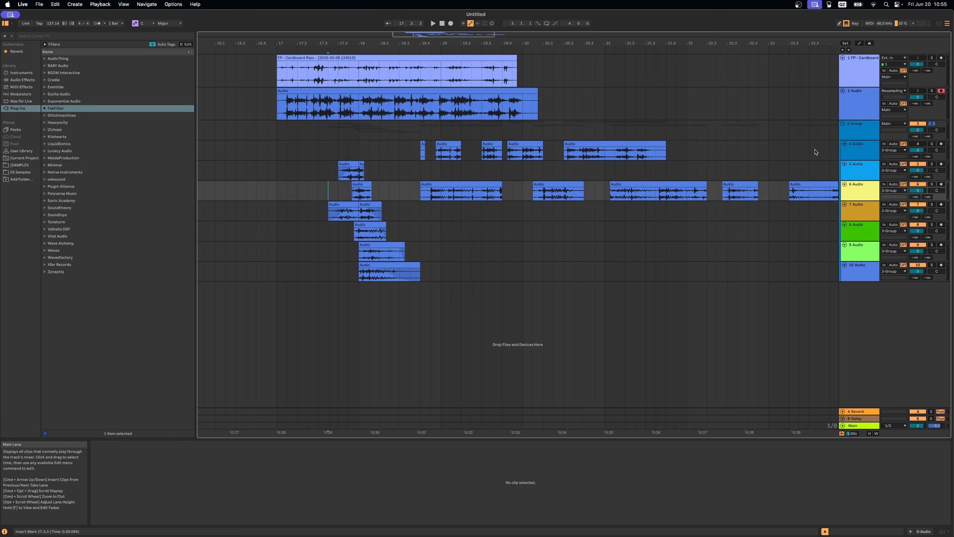
key(space)
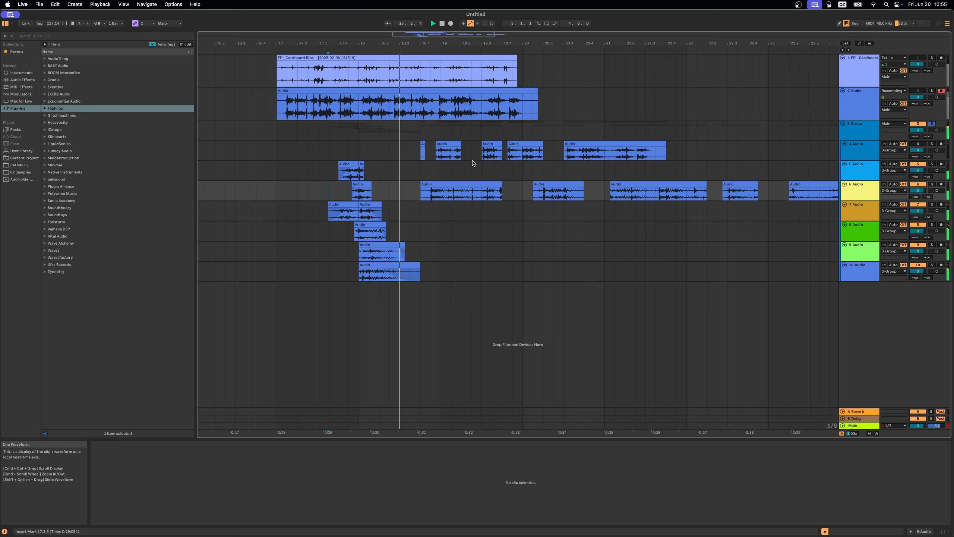
Step: Move a slice of the long 4 Audio clip to 9 Audio ahead of its existing slice, solo the group, and audition the layers
click(615, 157)
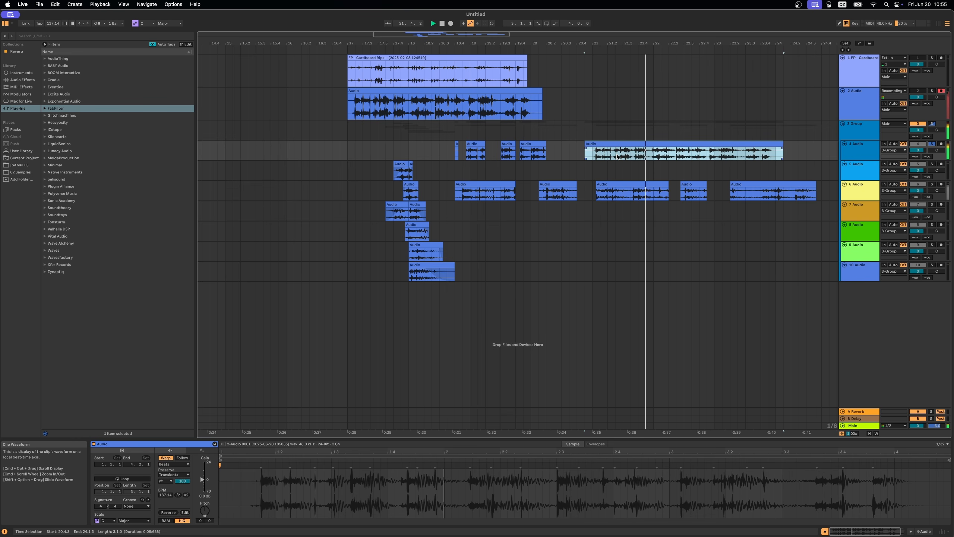
drag(661, 144, 400, 254)
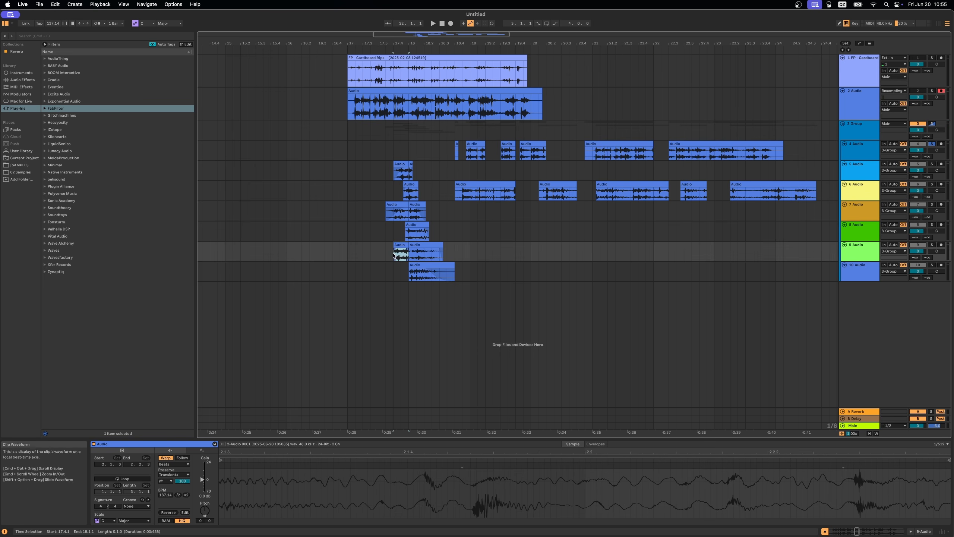
click(932, 124)
drag(345, 43, 331, 75)
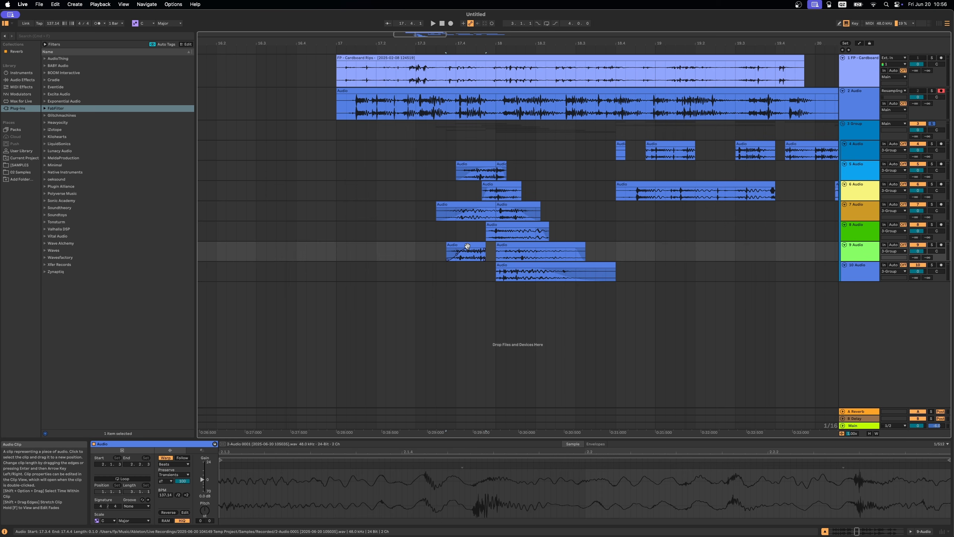
click(425, 200)
key(space)
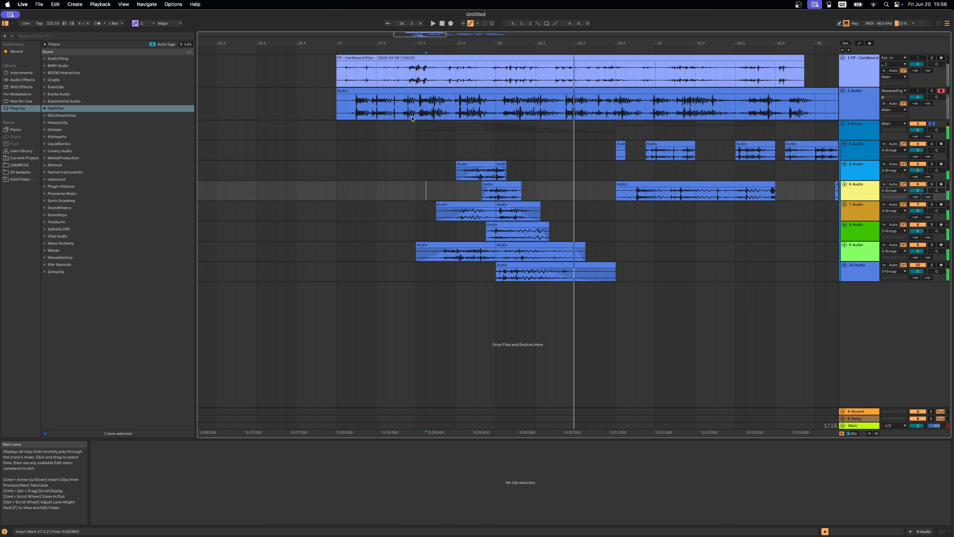
click(415, 172)
key(space)
Step: Insert a MIDI track above the group and load the Current synth by Minimal on it
scroll(406, 172, down, 5)
drag(803, 192, 554, 154)
click(396, 154)
key(super+shift+t)
click(429, 148)
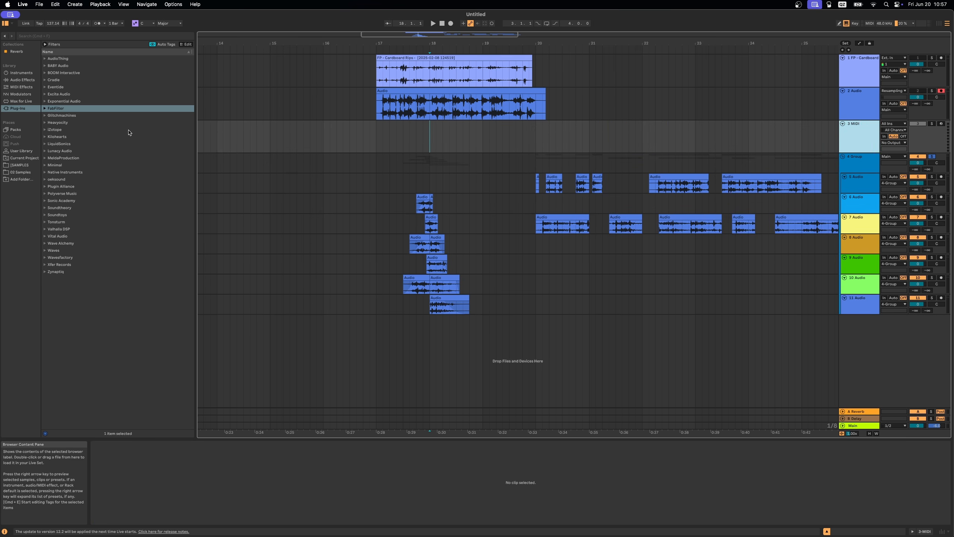
click(49, 167)
click(64, 180)
drag(500, 138, 500, 138)
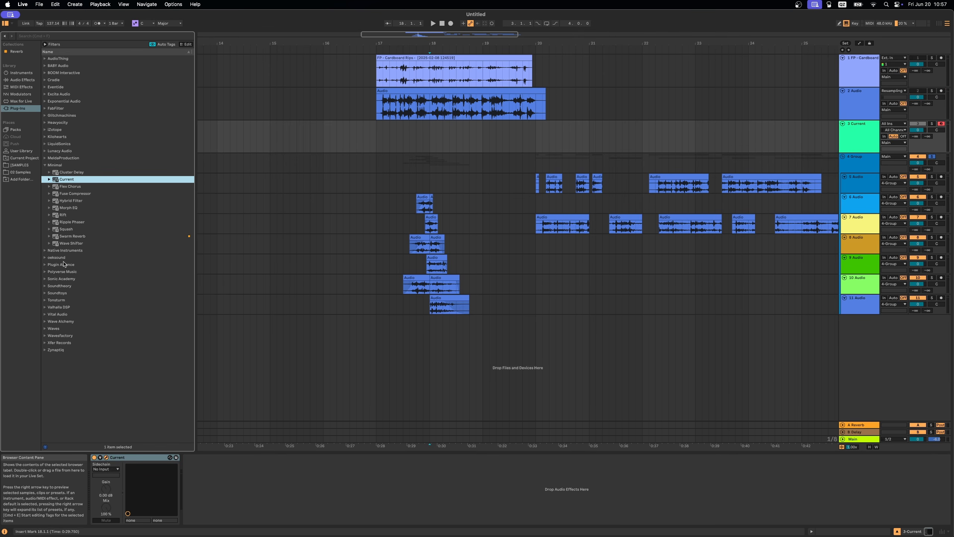
Step: Load the resampled clip from 2 Audio as the source of Current's granular engine
click(468, 157)
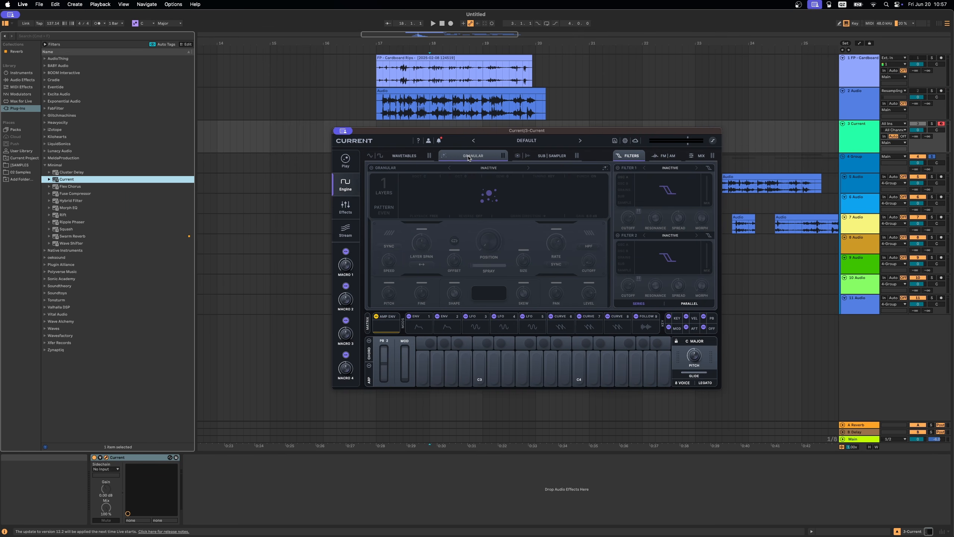
drag(469, 91, 478, 205)
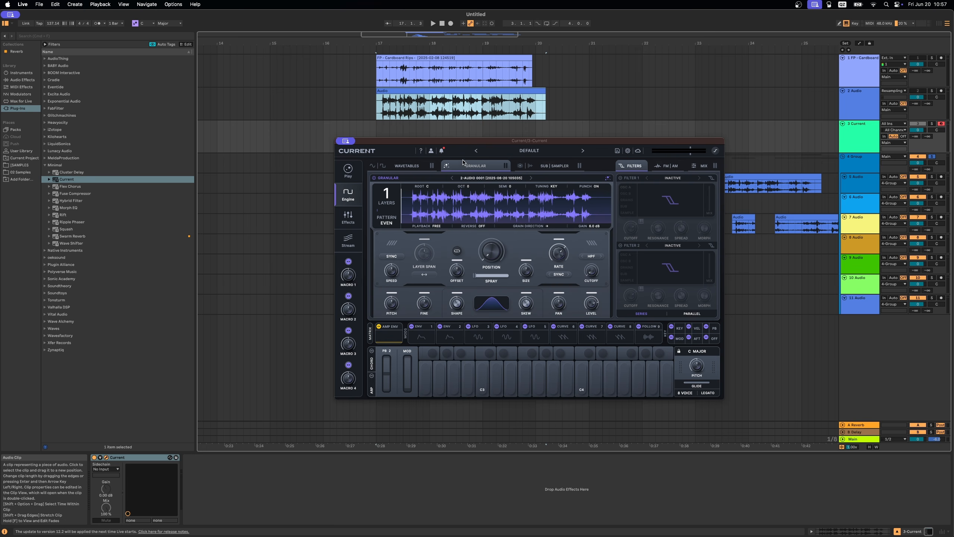
drag(468, 141, 438, 143)
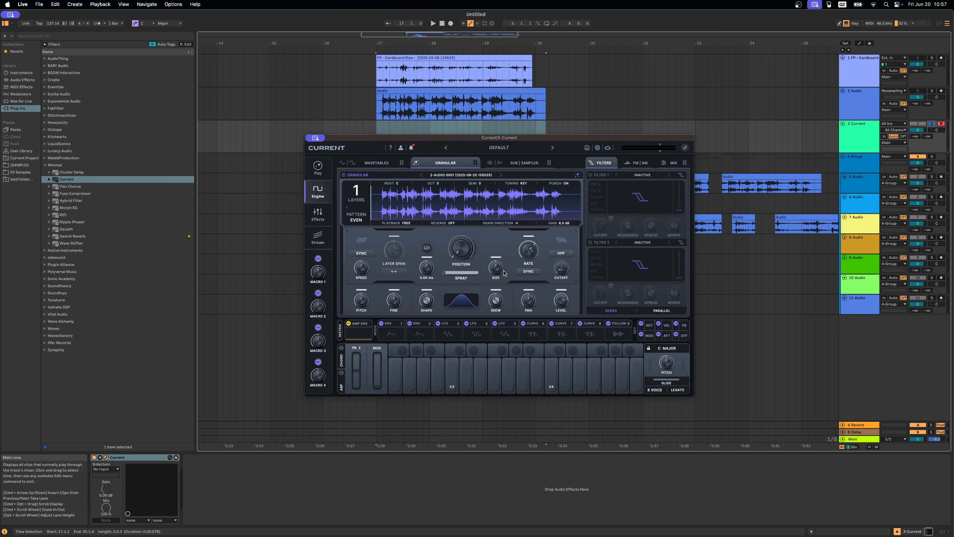
Step: Set the granular engine to 8 layers with the Strike pattern, adjust the spray, and audition a note
drag(445, 274, 561, 278)
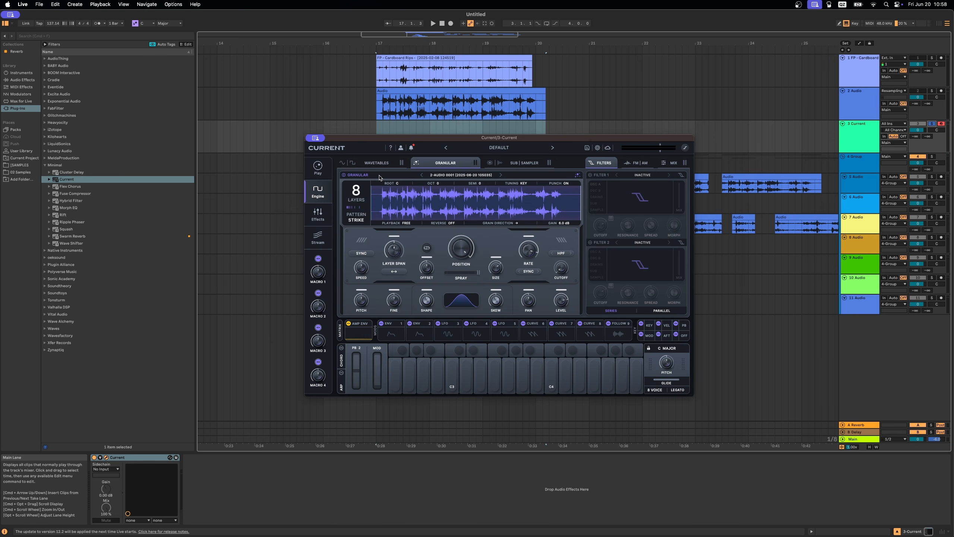
drag(393, 140, 390, 136)
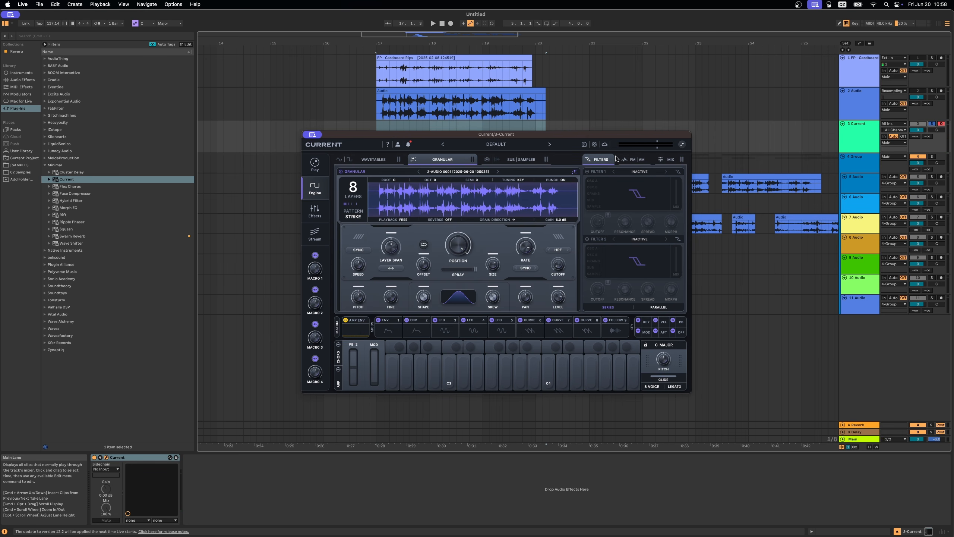
key(a)
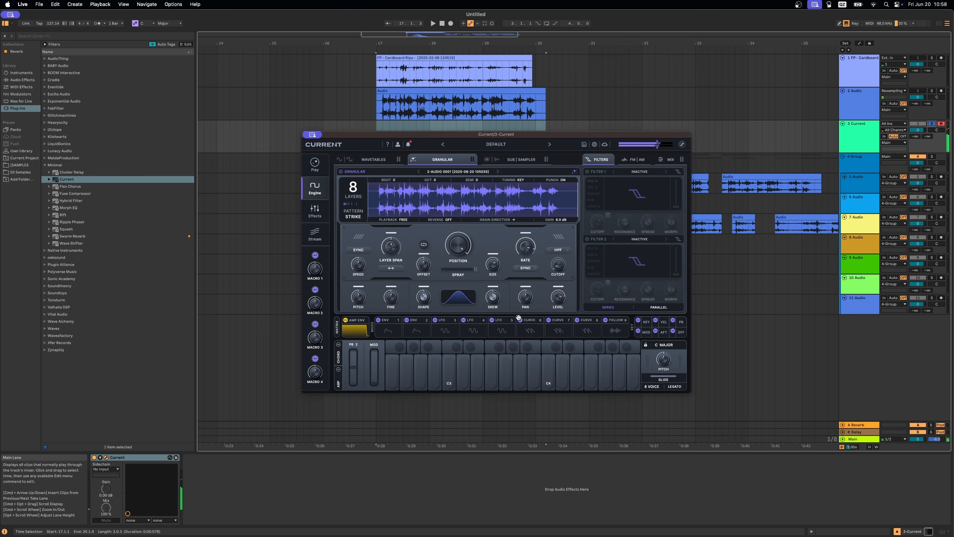
Step: Modulate the granular pitch with Curve 6, reshaped into a one-shot descending curve
click(526, 328)
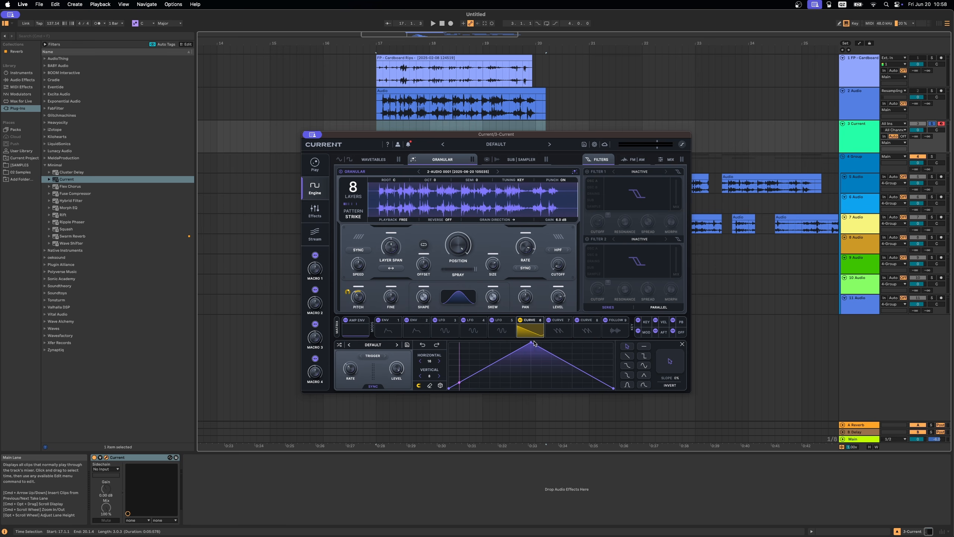
drag(535, 343, 449, 342)
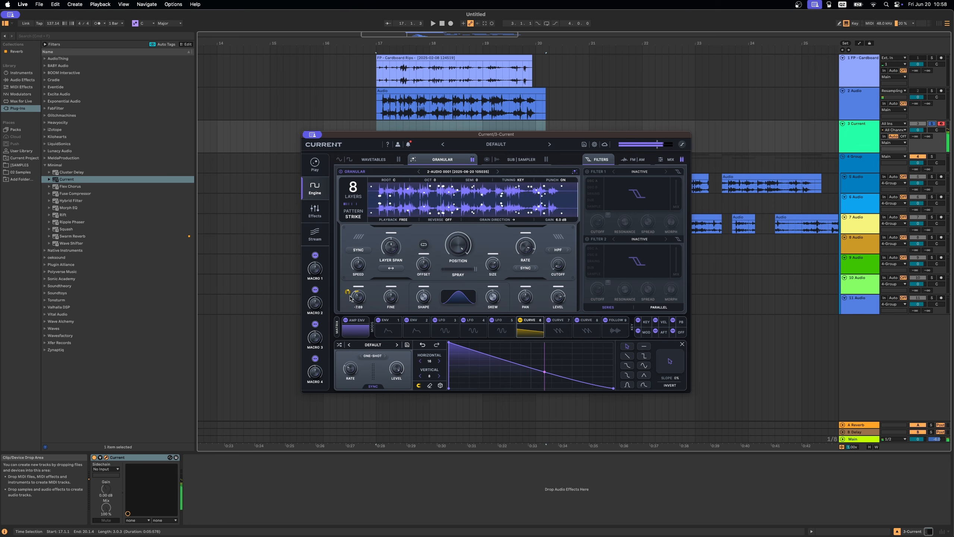
Step: Add a Fuse Compressor to the first effects slot of Current and load its Synth Clarity preset
click(315, 212)
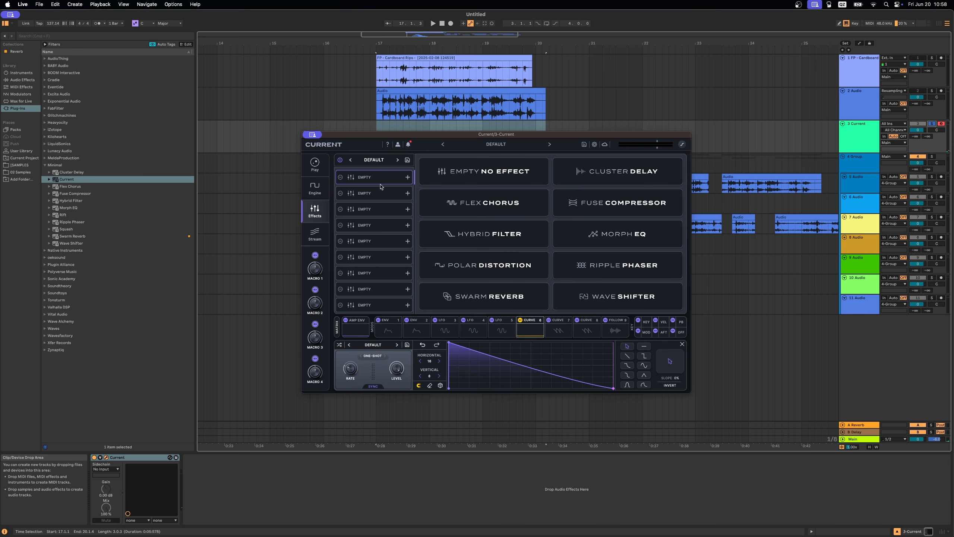
click(617, 203)
click(550, 162)
mouse_move(545, 173)
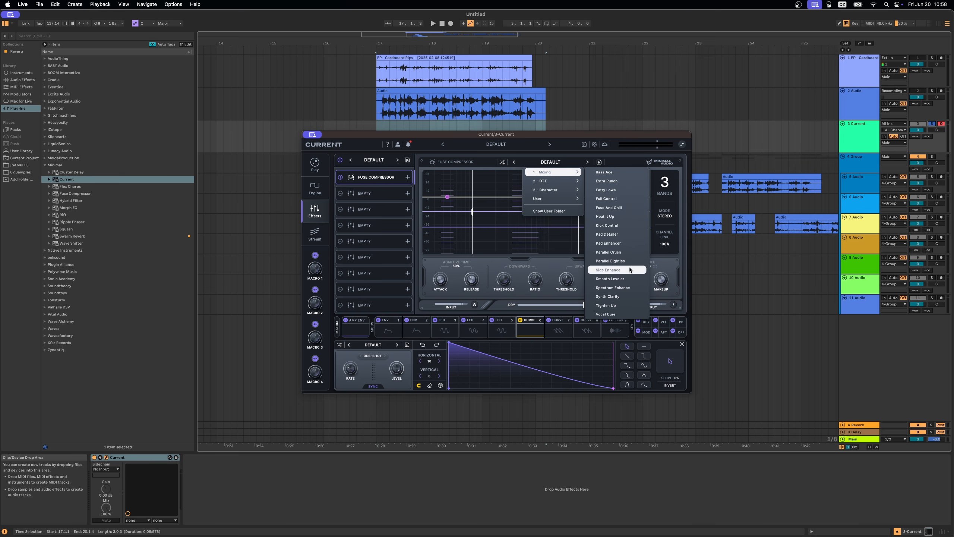
click(608, 296)
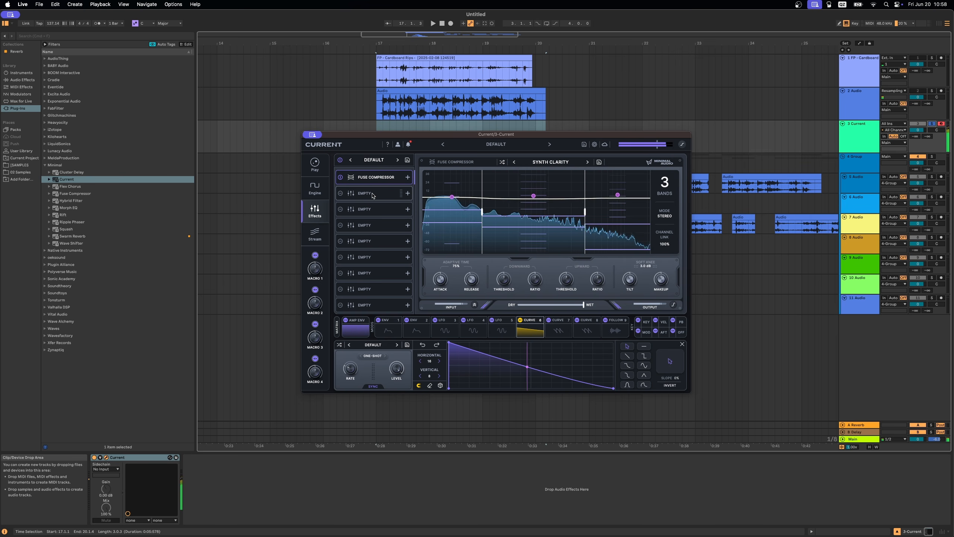
Step: Add a Polar Distortion in the second effects slot and load its Brighten Up preset
click(373, 194)
click(490, 262)
click(550, 162)
click(544, 189)
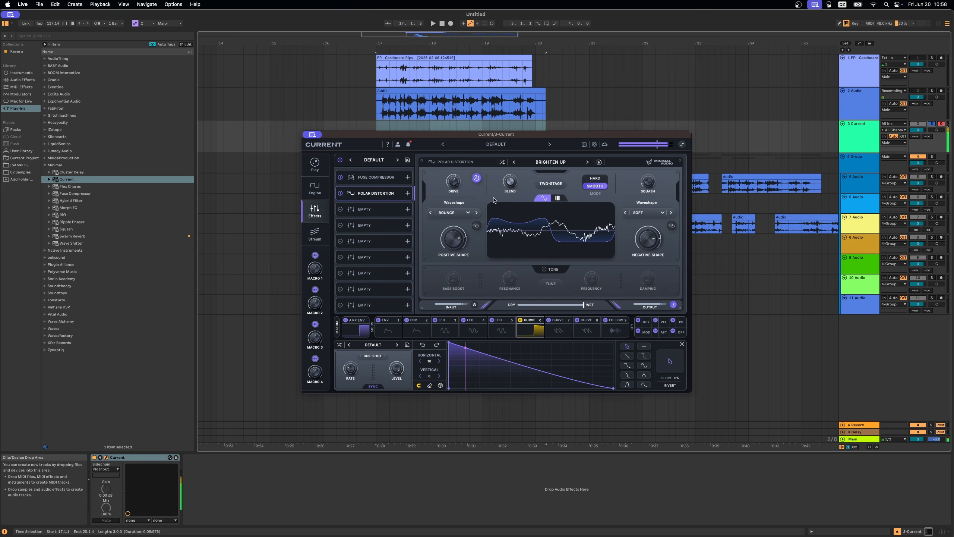
Step: Add a second Fuse Compressor with a preset, followed by a second Polar Distortion with the Sub Heat preset
click(368, 213)
click(551, 162)
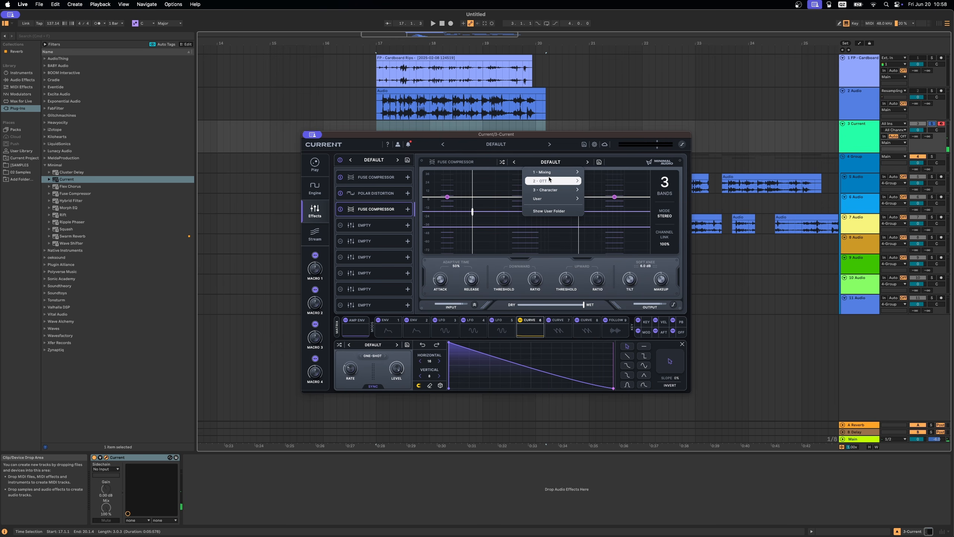
mouse_move(550, 173)
click(604, 173)
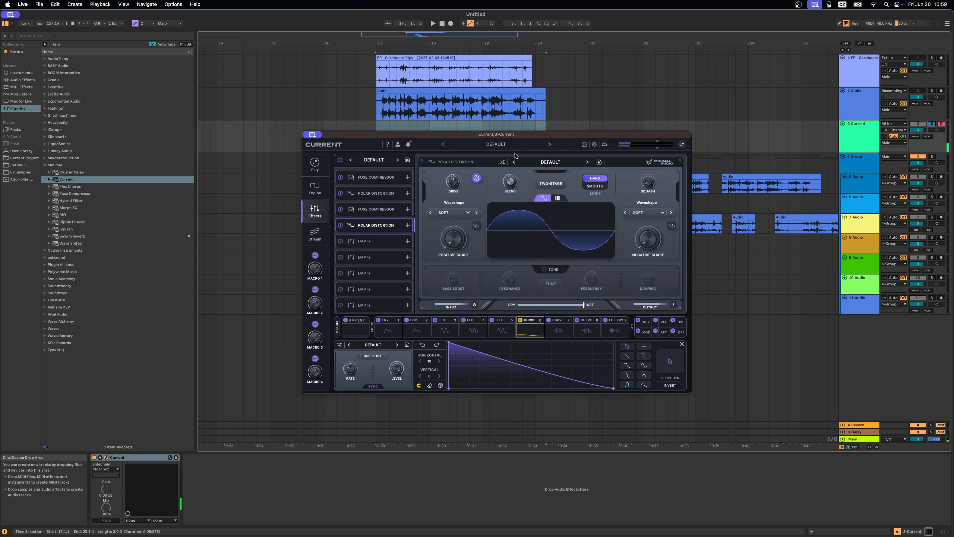
click(550, 162)
mouse_move(556, 172)
click(612, 243)
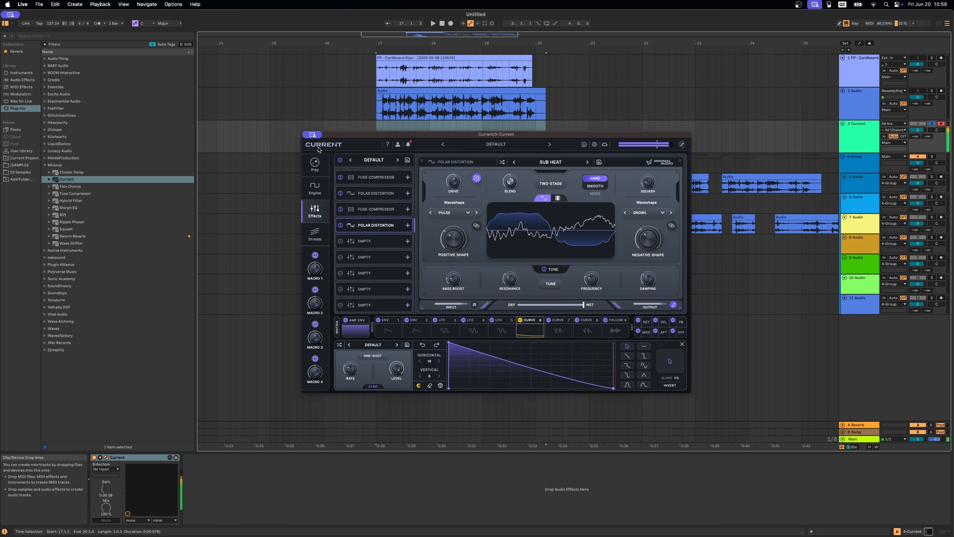
Step: Insert a resampling audio track below Current, arm both tracks, and record a played granular performance from bar 17
click(854, 145)
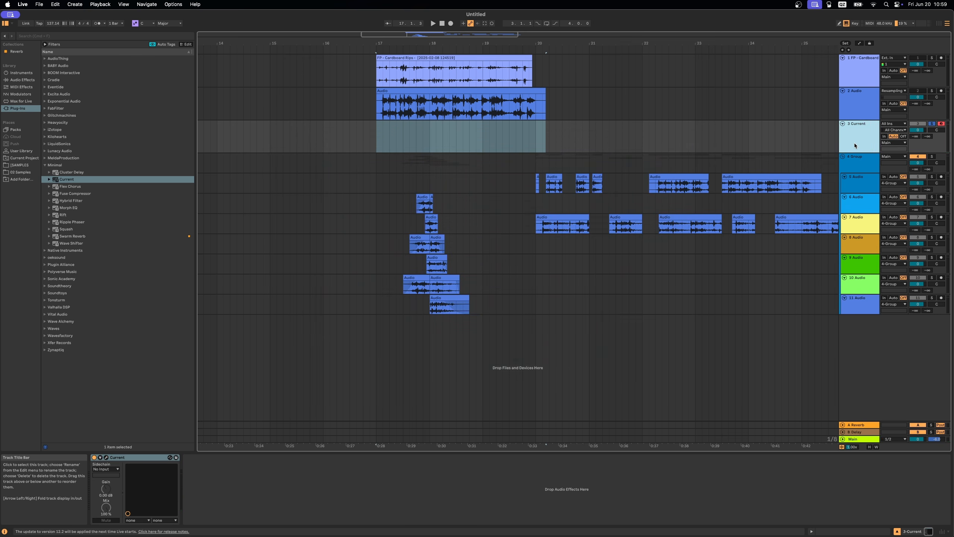
key(super+t)
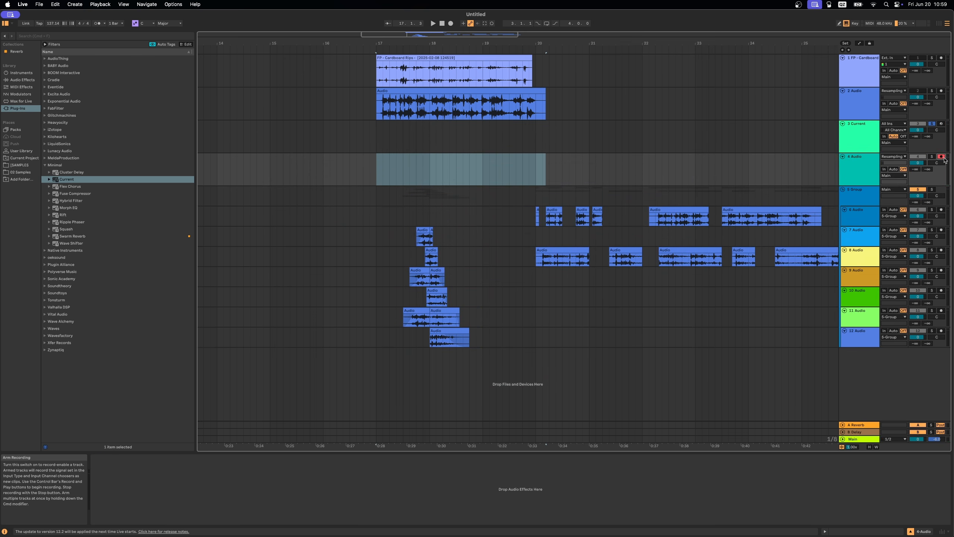
click(377, 146)
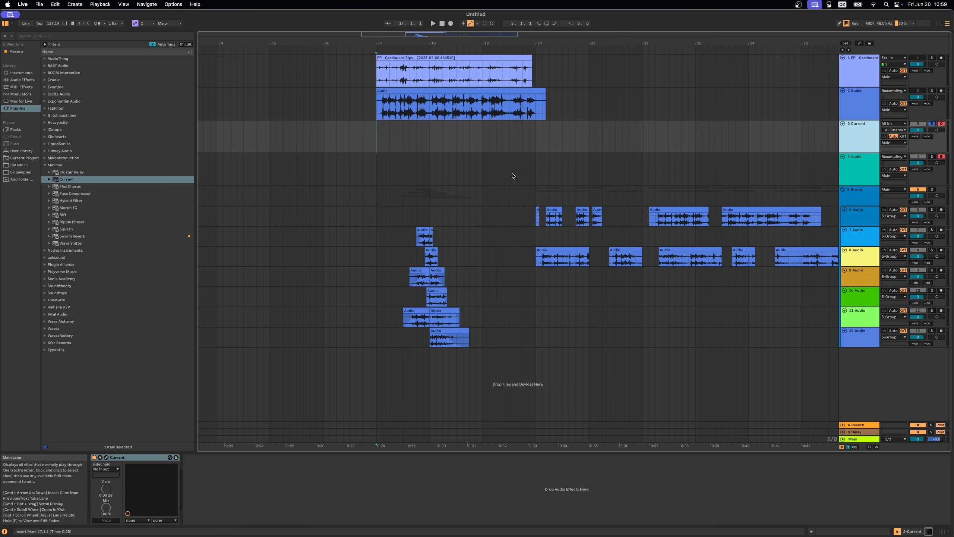
key(F9)
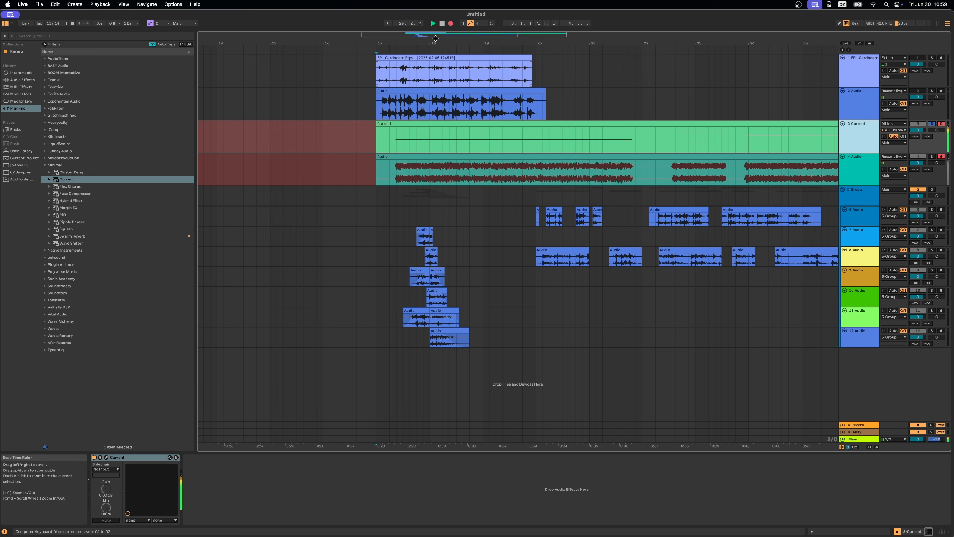
drag(443, 35, 416, 76)
key(space)
Step: Unsolo the Current track and fold it
click(860, 157)
click(920, 126)
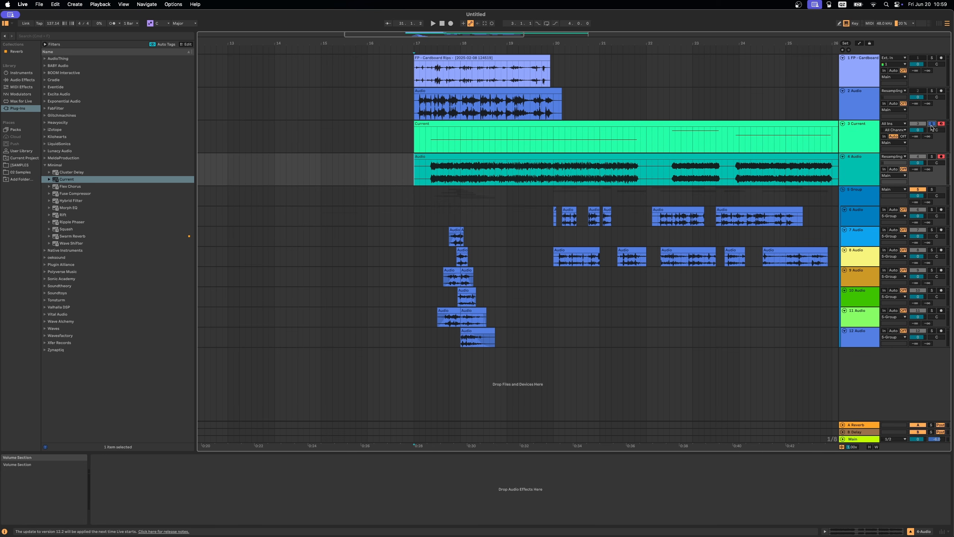
click(843, 124)
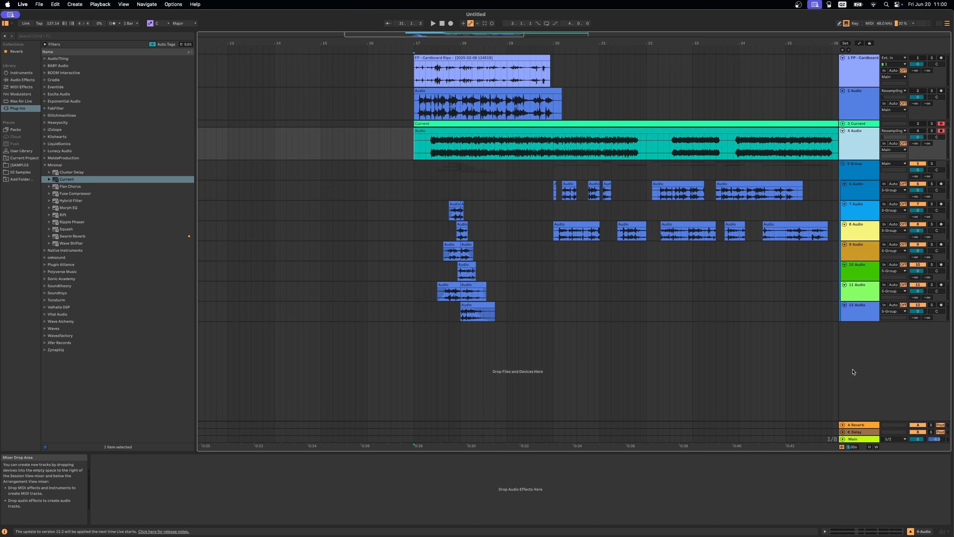
Step: Add audio tracks 13 to 15 to the group and place a copy of the granular recording on 13 Audio, starting at 17.3.3
click(859, 316)
drag(497, 135, 588, 329)
drag(458, 43, 423, 44)
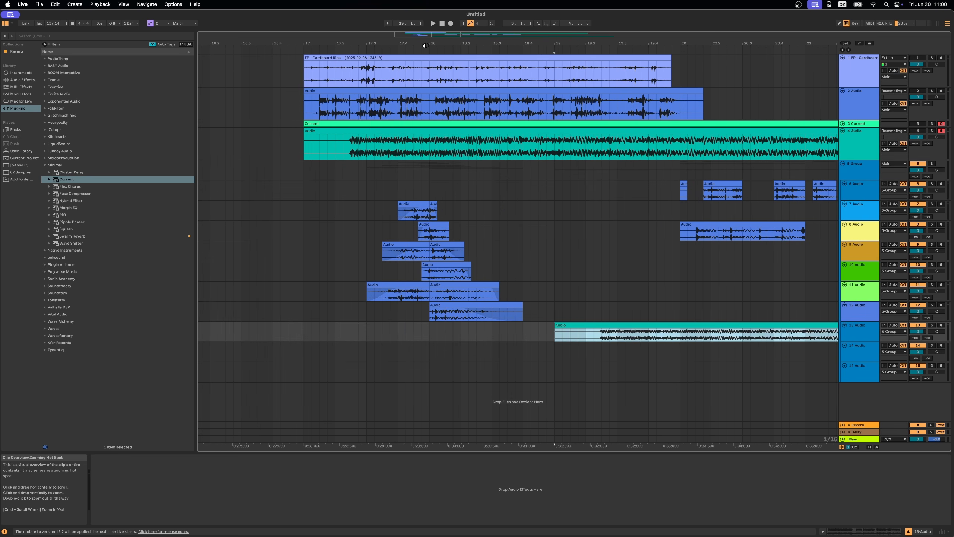
drag(591, 325, 417, 330)
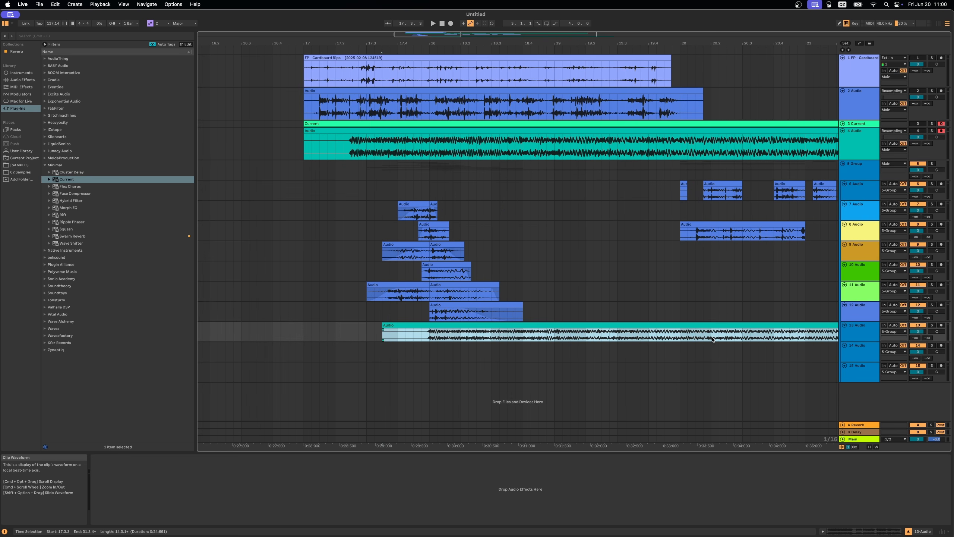
Step: Split the granular clip on 13 Audio and trim its first part to run from 17.4.4 to bar 19
click(734, 333)
key(super+e)
drag(734, 325, 562, 326)
drag(382, 325, 422, 325)
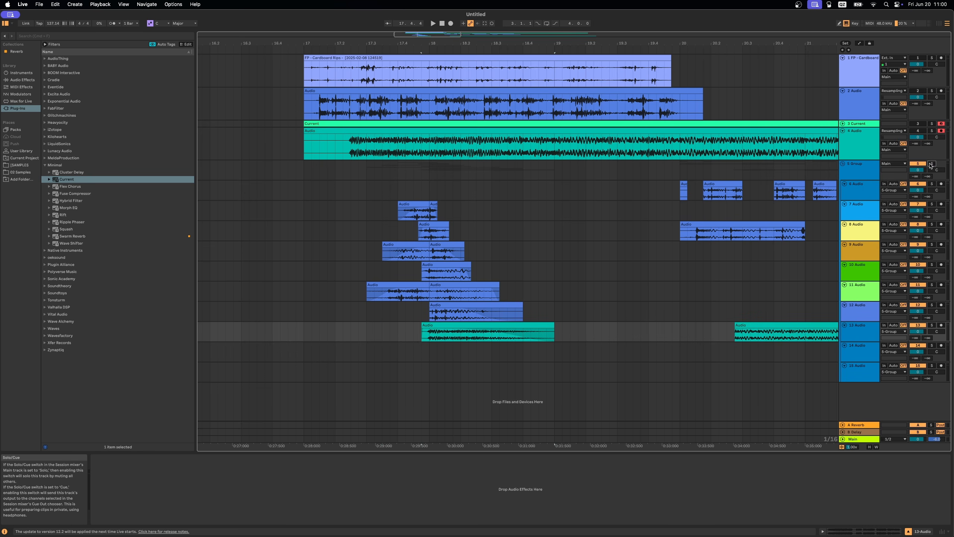
Step: Audition the grouped layers and extend the granular clip on 13 Audio to end at 19.3.1
click(367, 243)
key(space)
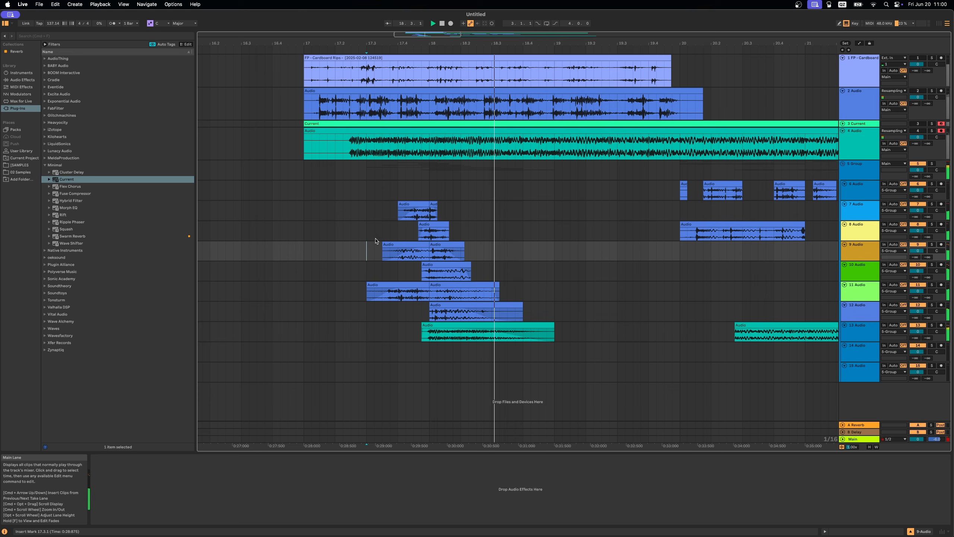
key(space)
drag(555, 326, 618, 326)
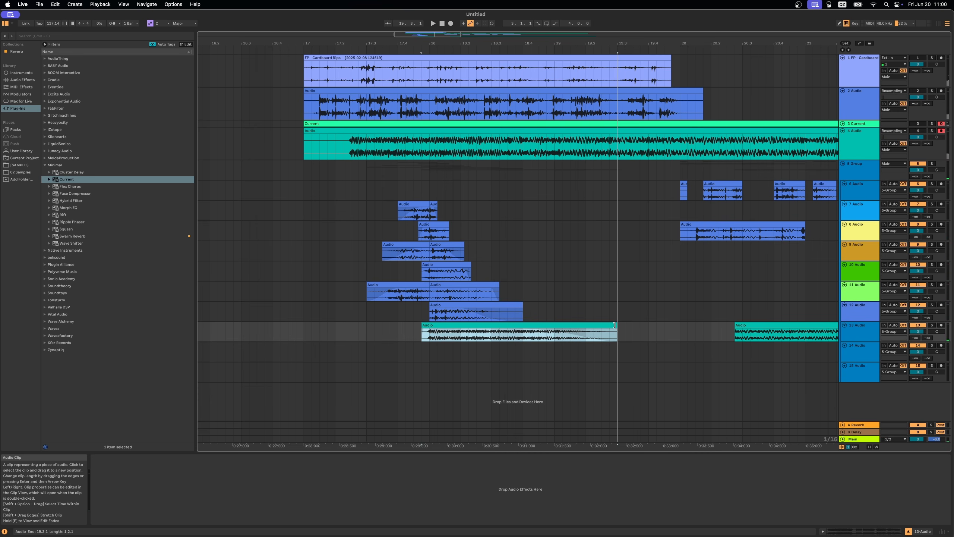
click(369, 251)
key(space)
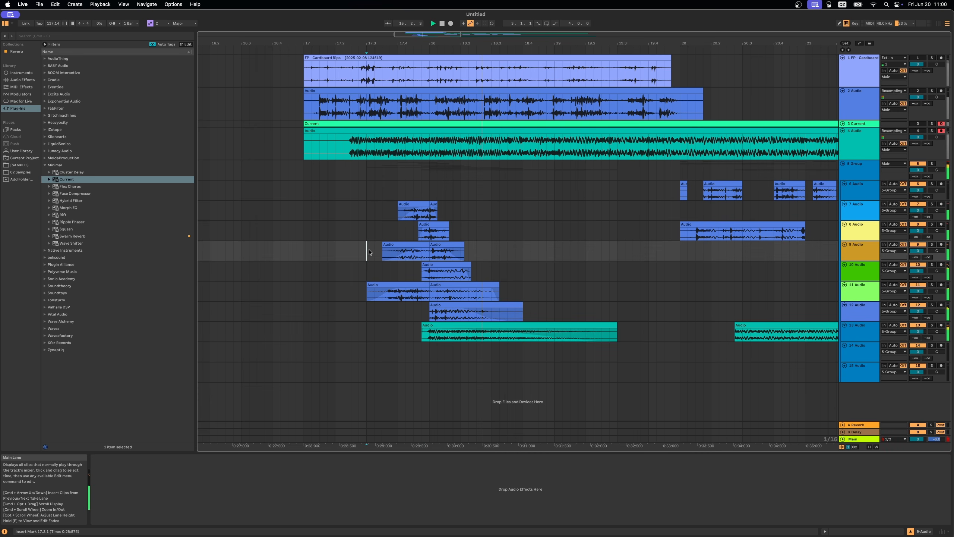
key(space)
Step: Place a faded-in granular slice on 12 Audio from 17.1.1 to 18.1.1 as a build-up, and play it back
click(492, 335)
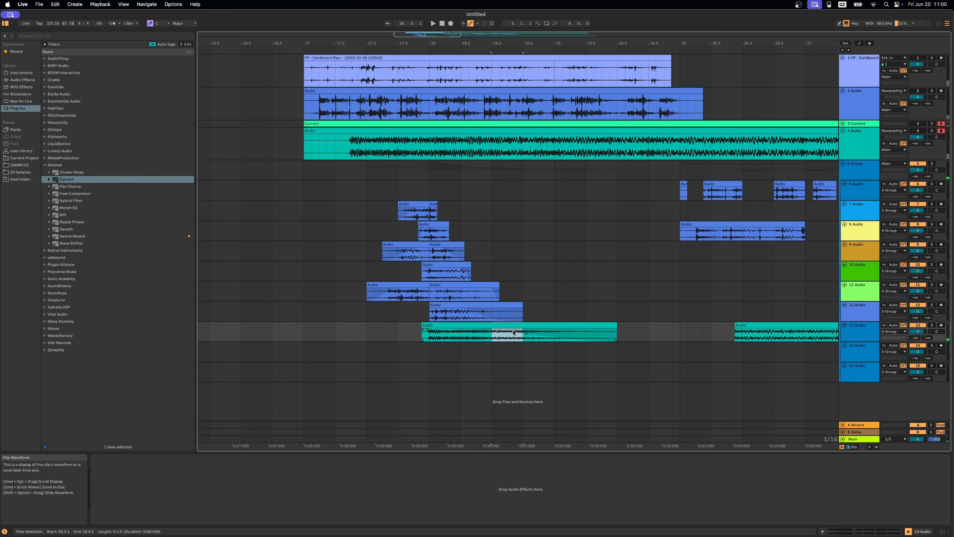
drag(507, 326, 382, 302)
key(space)
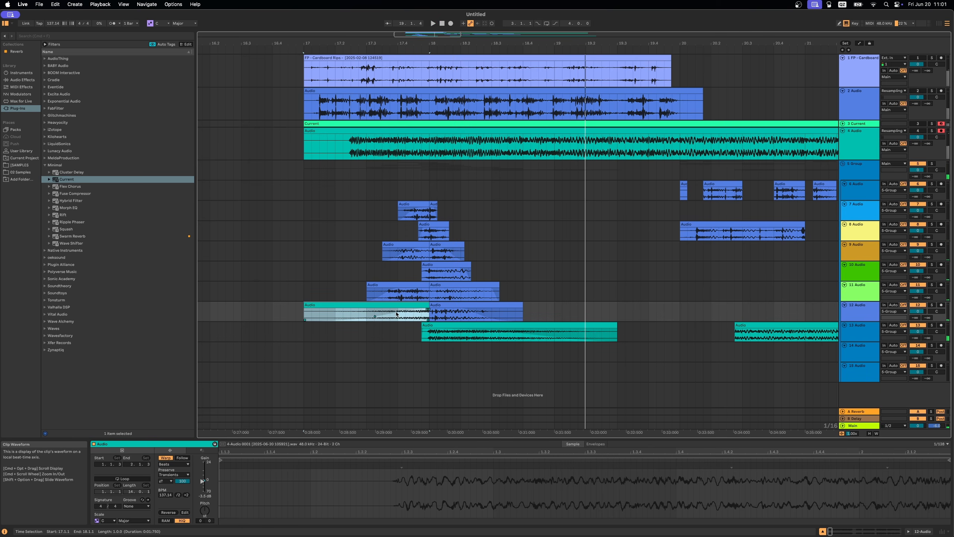
Step: Select all the layered clips on tracks 7 to 13 around bar 18 and lower their clip gain together
click(396, 285)
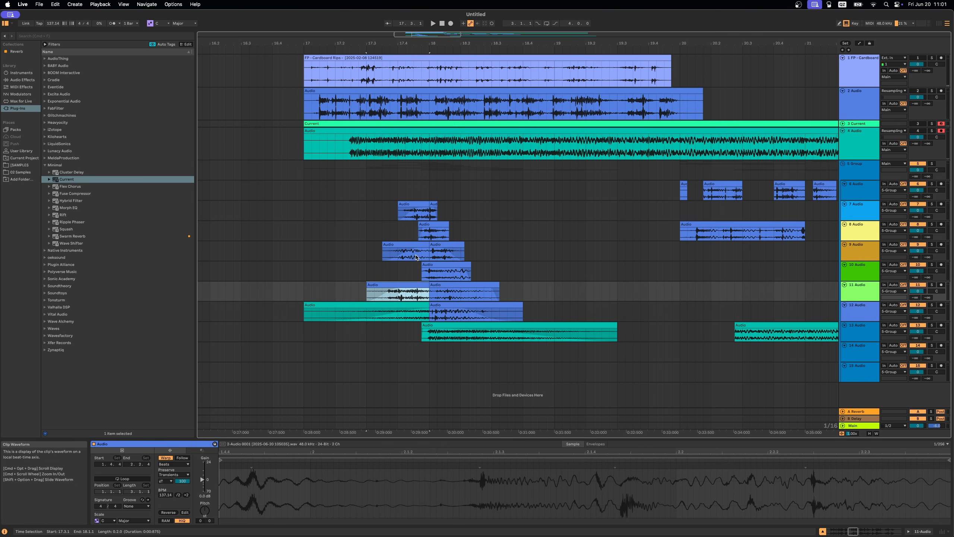
click(414, 204)
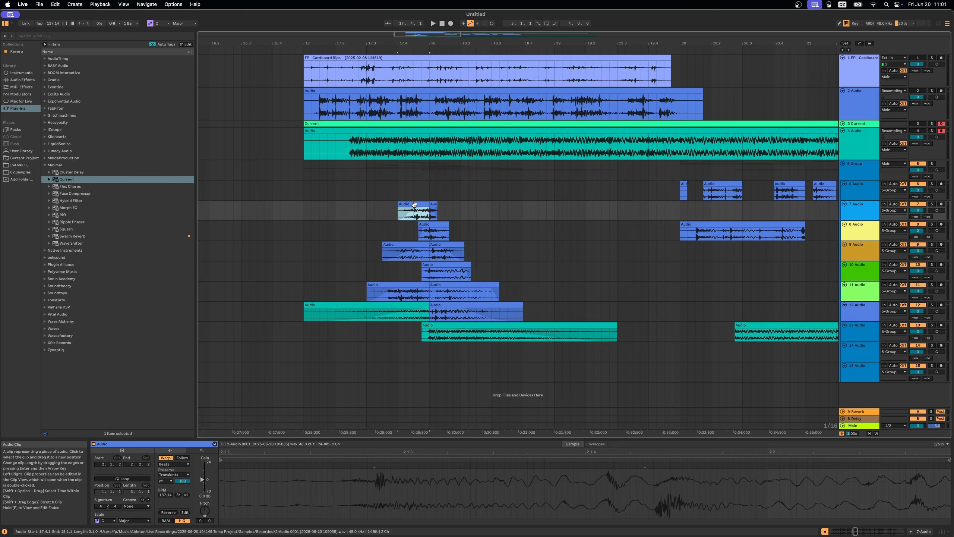
click(304, 251)
key(space)
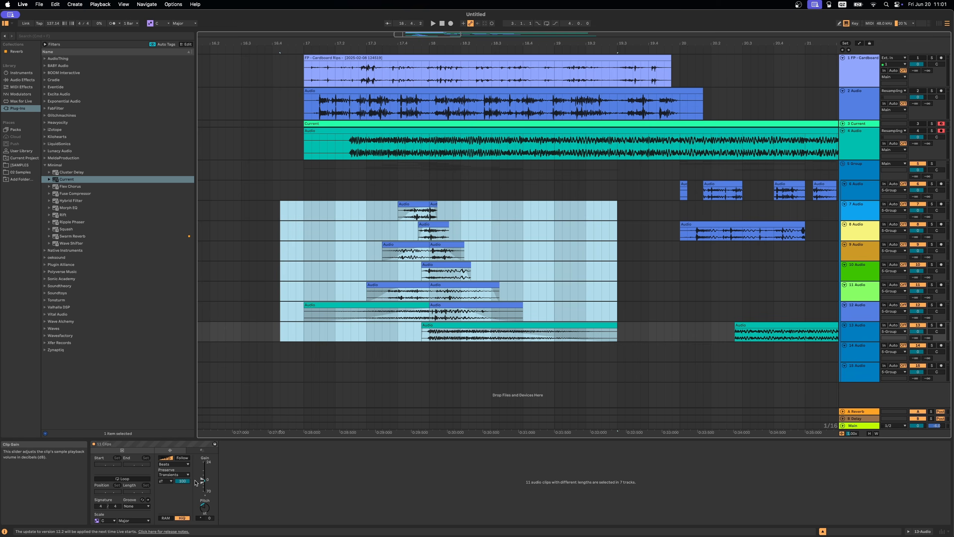
drag(201, 481, 202, 483)
Step: Delete the short clip at 18.1.1 on 7 Audio and play the layers from bar 17
click(422, 217)
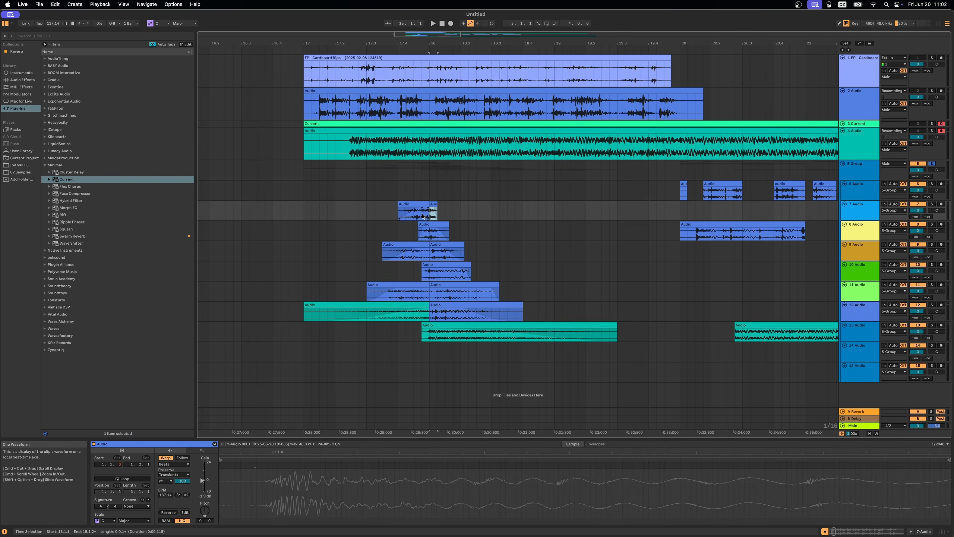
click(430, 218)
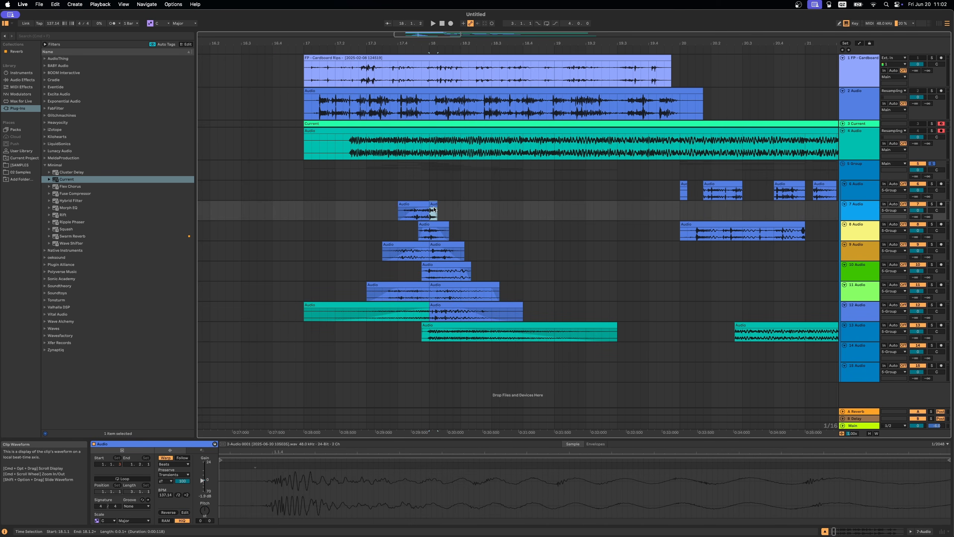
key(Delete)
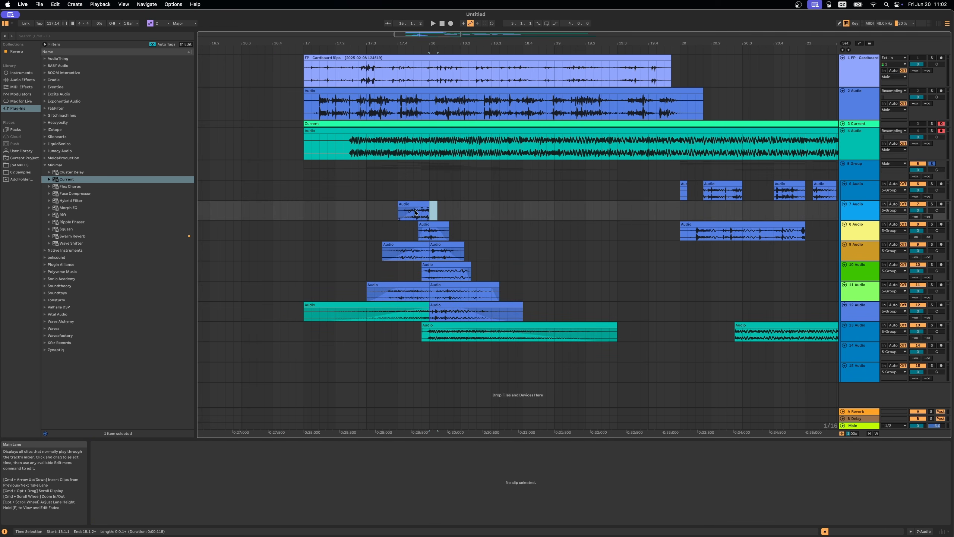
click(316, 238)
key(space)
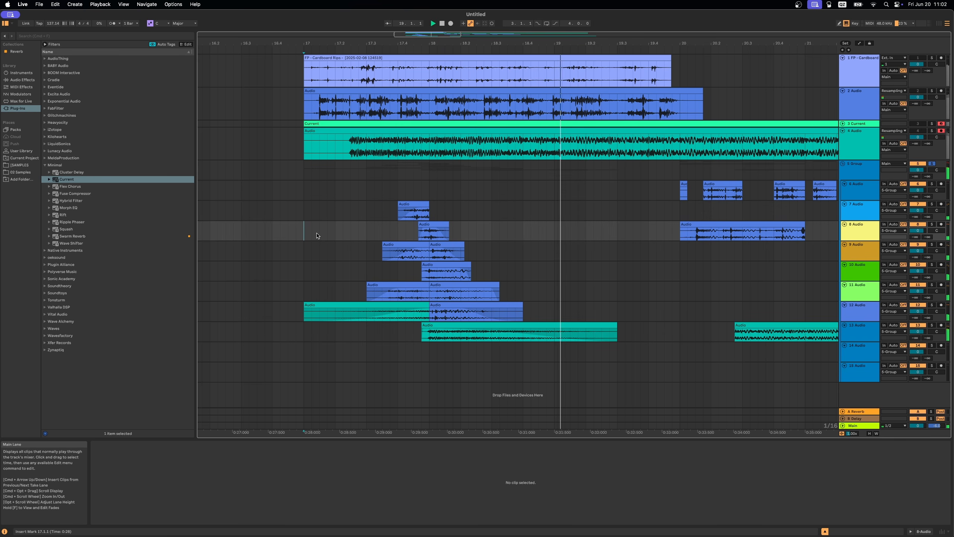
Step: Load FabFilter Pro-Q 4 and Pro-MB on the group track and start playback
click(45, 166)
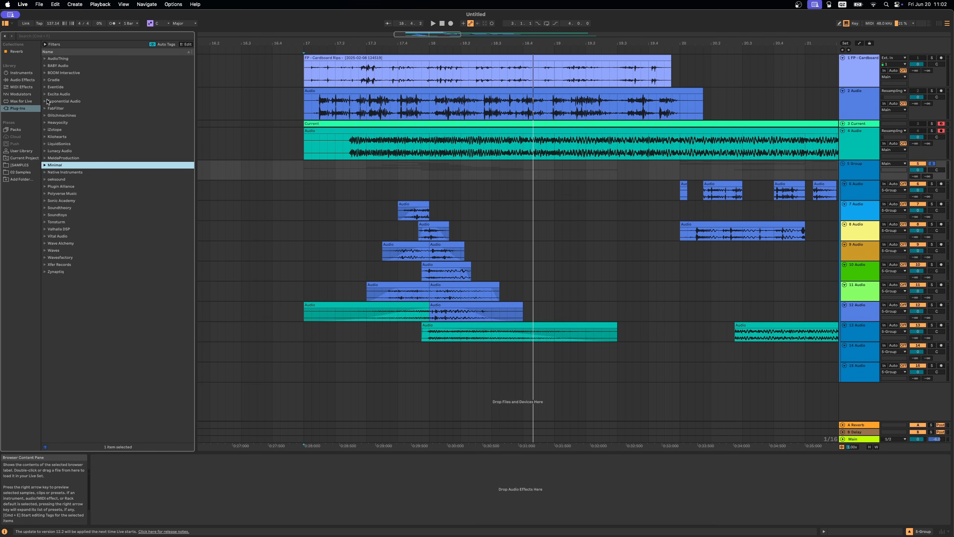
click(45, 108)
double_click(64, 152)
key(space)
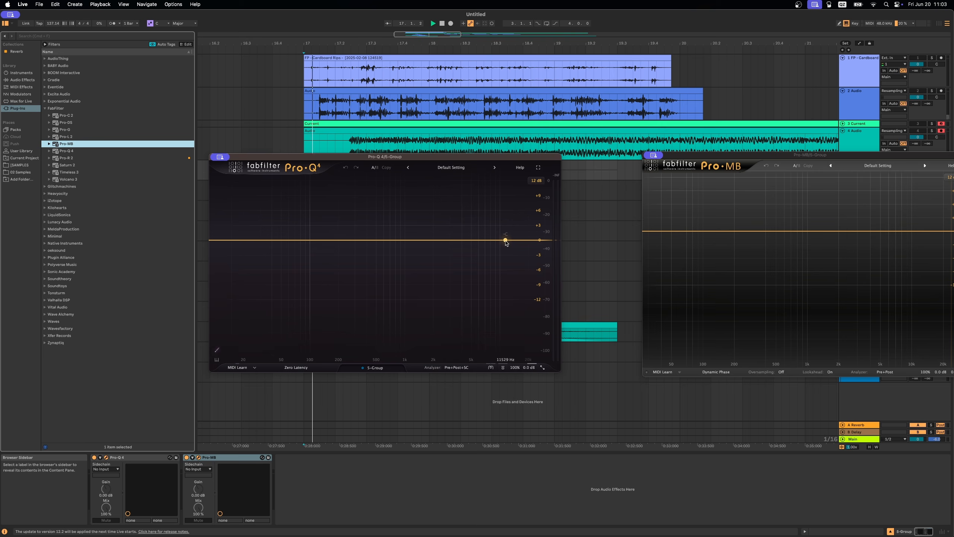
Step: Shape the group in Pro-Q 4 with a high-shelf boost, a bell boost near 49 Hz and a cut around 200 Hz
drag(505, 240, 465, 227)
click(280, 231)
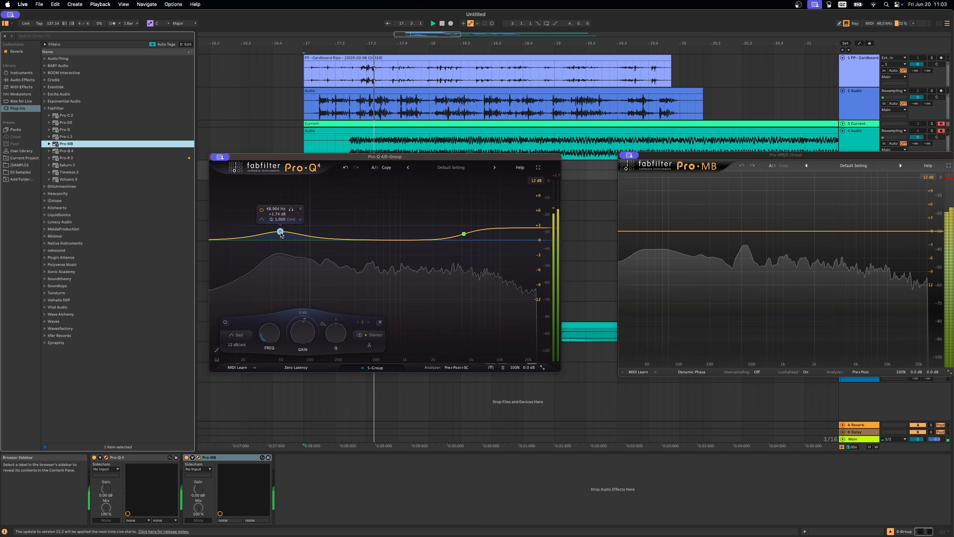
drag(335, 239, 338, 250)
drag(280, 231, 276, 234)
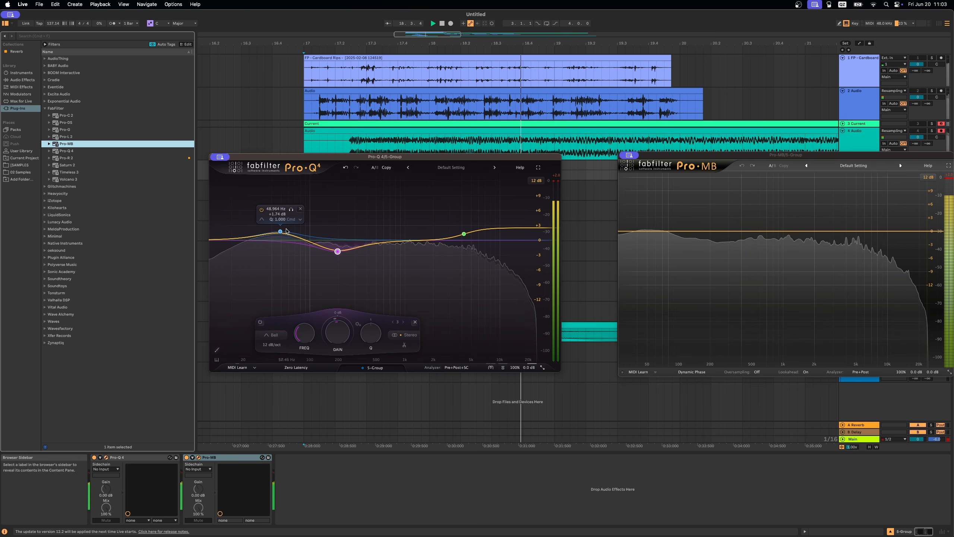
drag(338, 251, 339, 248)
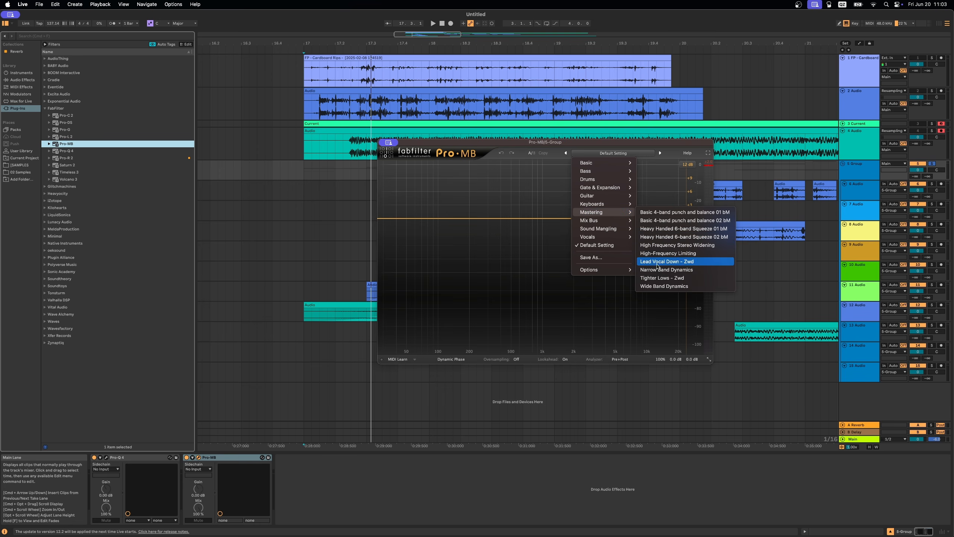
Step: Load the Tighter Lows mastering preset in Pro-MB and add IMPusher Stereo after it on the group
click(661, 277)
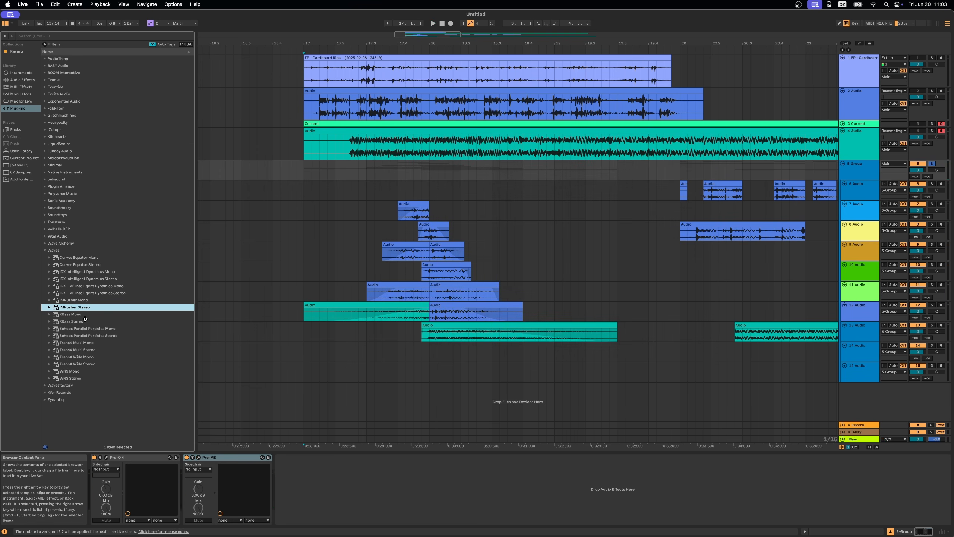
key(Return)
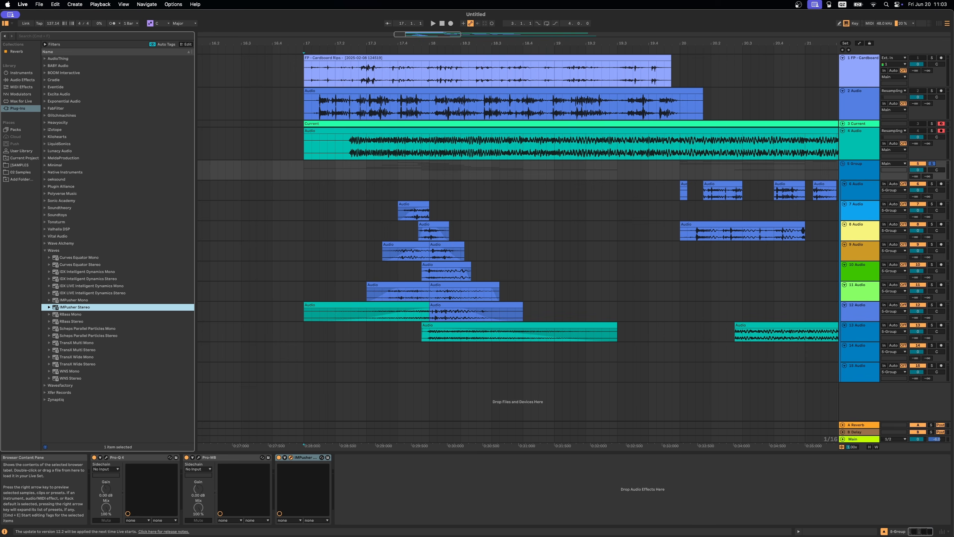
Step: Adjust the Body and Magic controls in IMPusher Stereo on the group while the layers play
key(space)
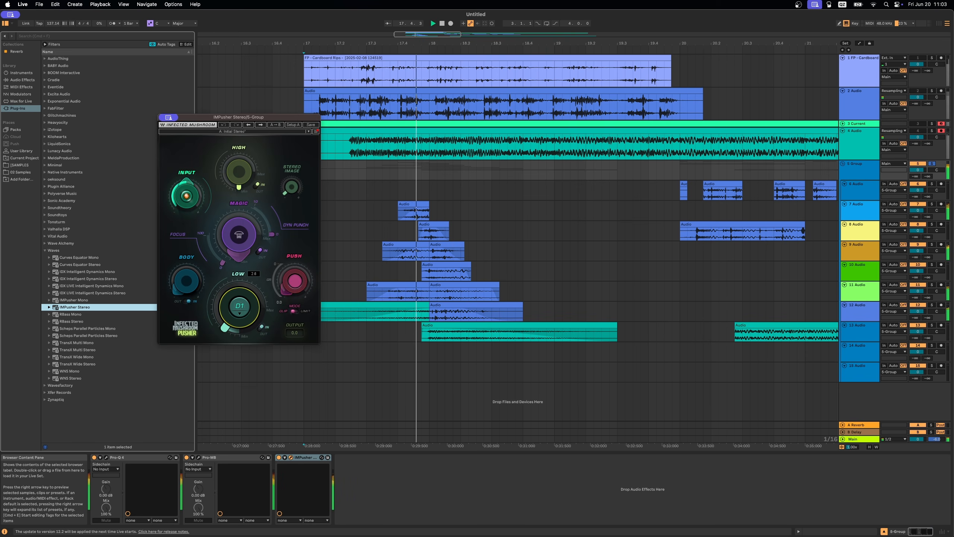
drag(187, 281, 186, 263)
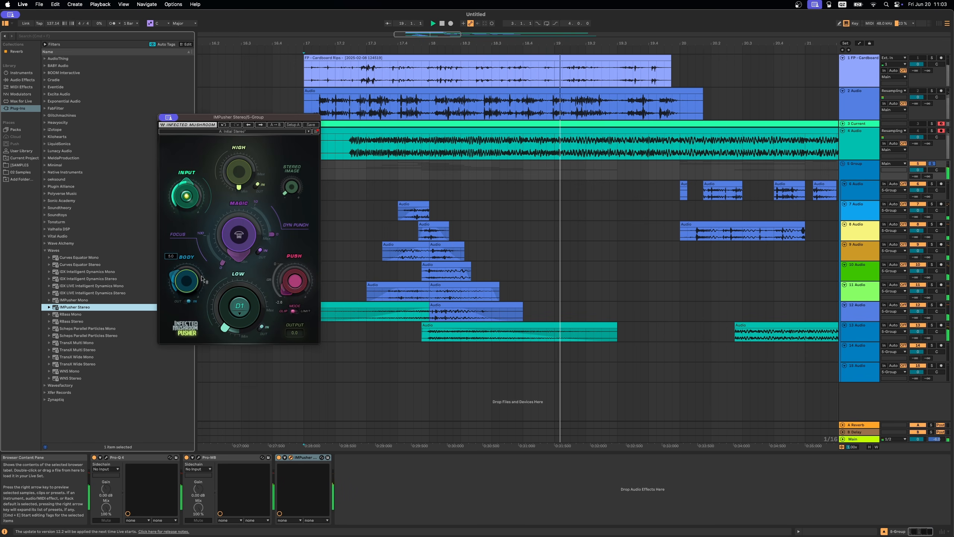
drag(239, 235, 239, 203)
key(space)
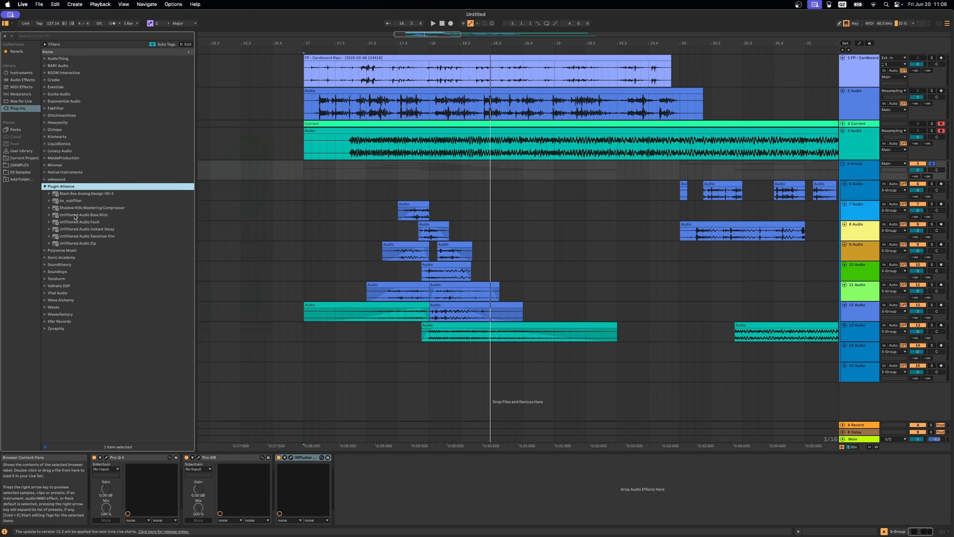
Step: Load Unfiltered Audio Bass Mint on 13 Audio and set its cutoff to 47.4 Hz and strength to about 16% during playback
click(75, 216)
drag(439, 338, 422, 337)
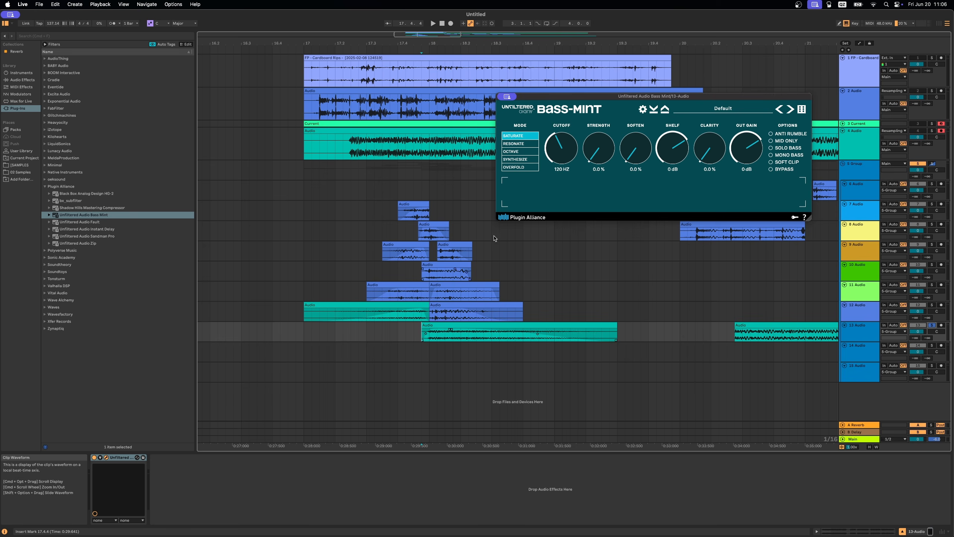
key(space)
drag(559, 158, 605, 146)
key(space)
key(space)
key(space)
key(space)
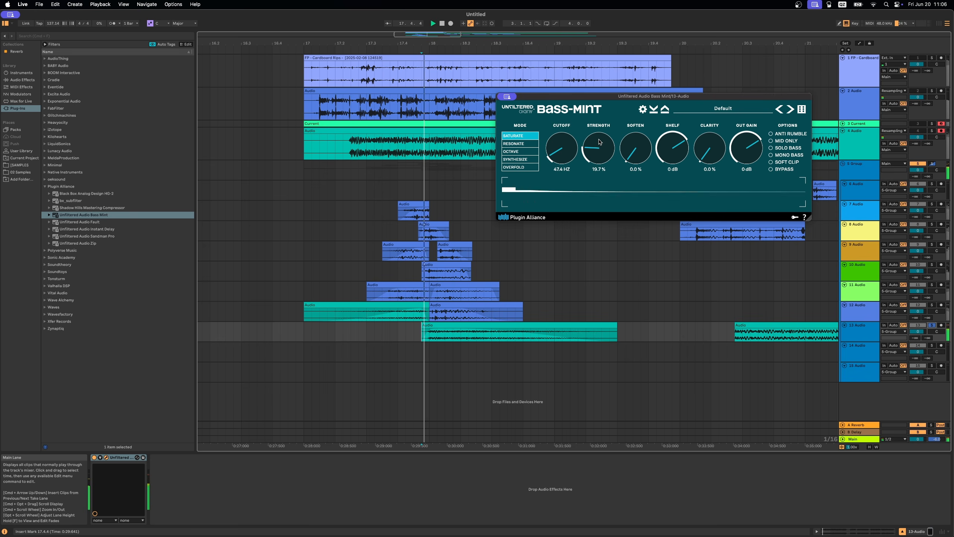
Step: Set Bass Mint's clarity on 13 Audio to 6.0%, check it in playback and close the plug-in window
key(space)
drag(712, 136, 713, 133)
key(space)
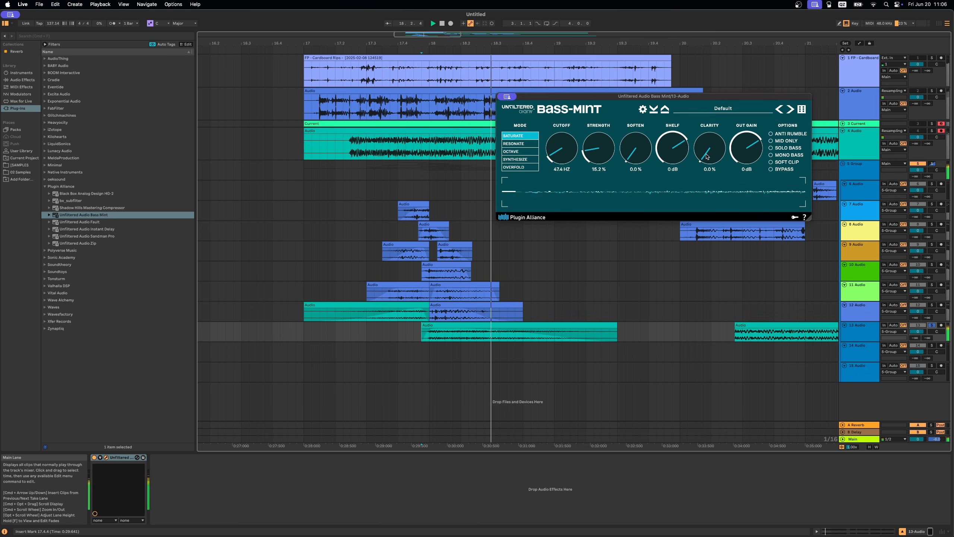
key(space)
key(space)
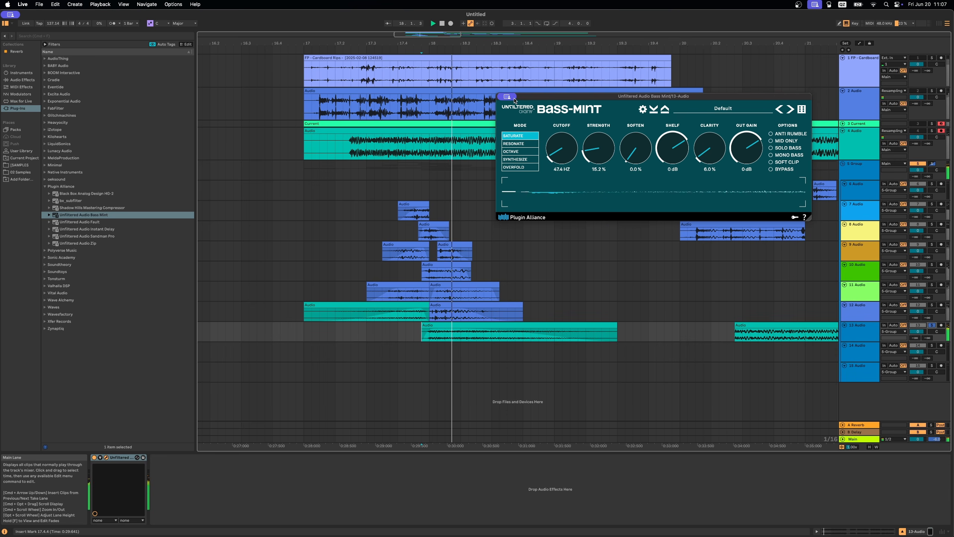
key(space)
click(106, 457)
Step: Add Bass Mint after IMPusher Stereo on the group and set its clarity to 3.8% while listening
drag(74, 219, 425, 173)
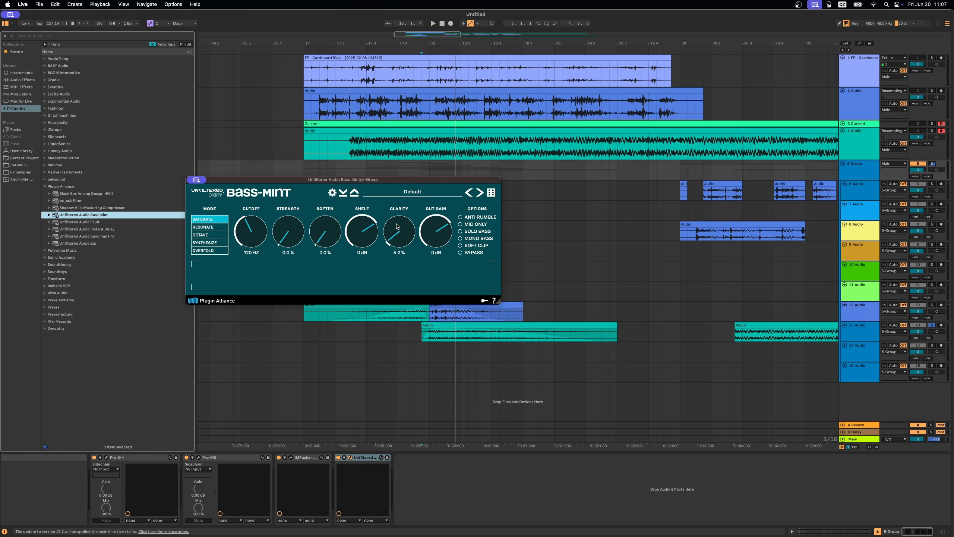
key(space)
drag(397, 227, 398, 228)
key(space)
key(space)
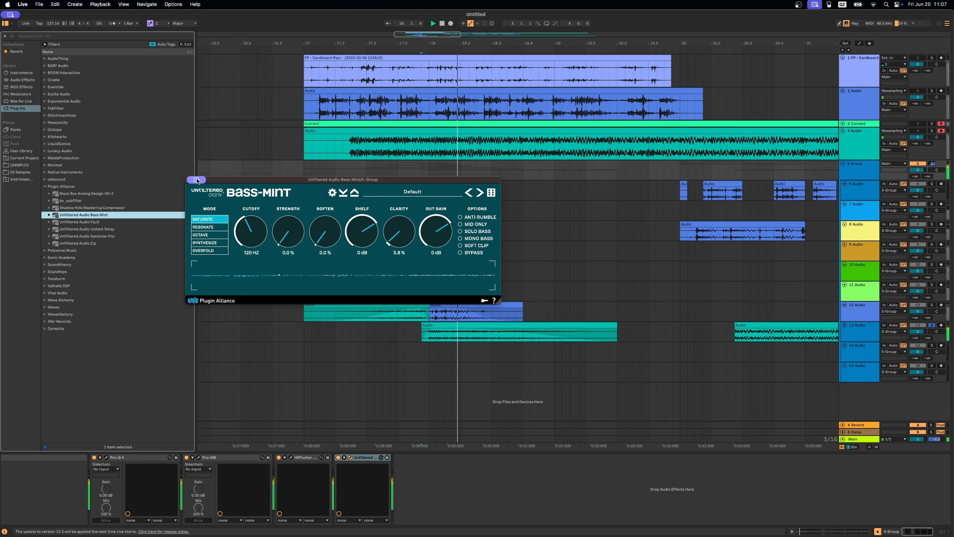
Step: Close Bass Mint, add FabFilter Pro-L 2 at the end of the group chain and audition the layers through it
click(197, 181)
click(197, 180)
click(196, 180)
click(209, 195)
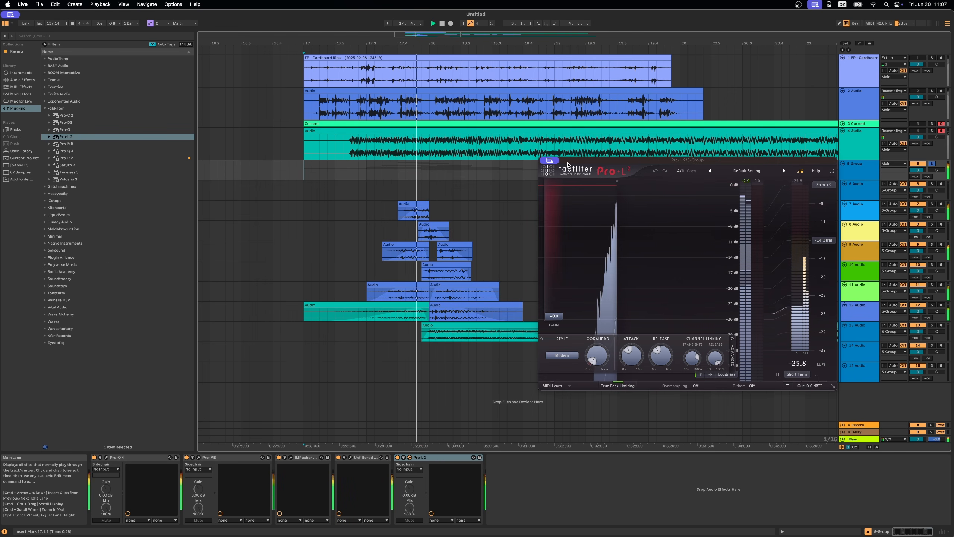
key(space)
click(544, 161)
Step: Move the layered clips on tracks 7 to 13 back to bar 14 and place a copy of them at bar 17
scroll(540, 322, down, 3)
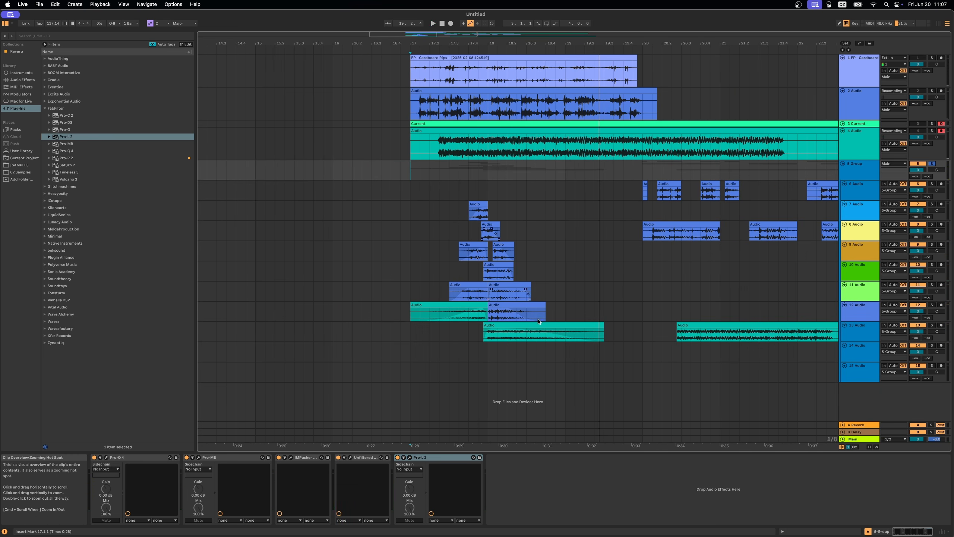
drag(613, 338, 354, 211)
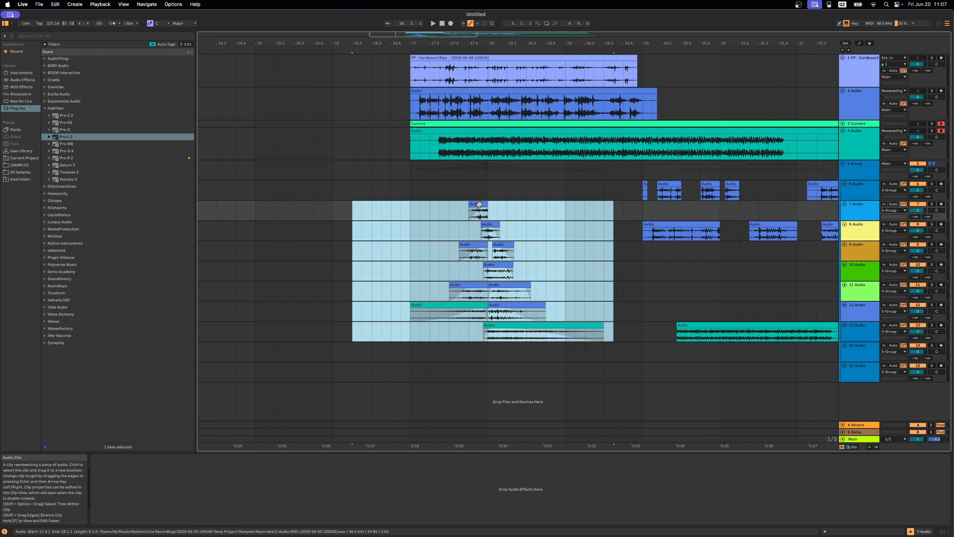
drag(479, 204, 248, 215)
drag(283, 250, 446, 166)
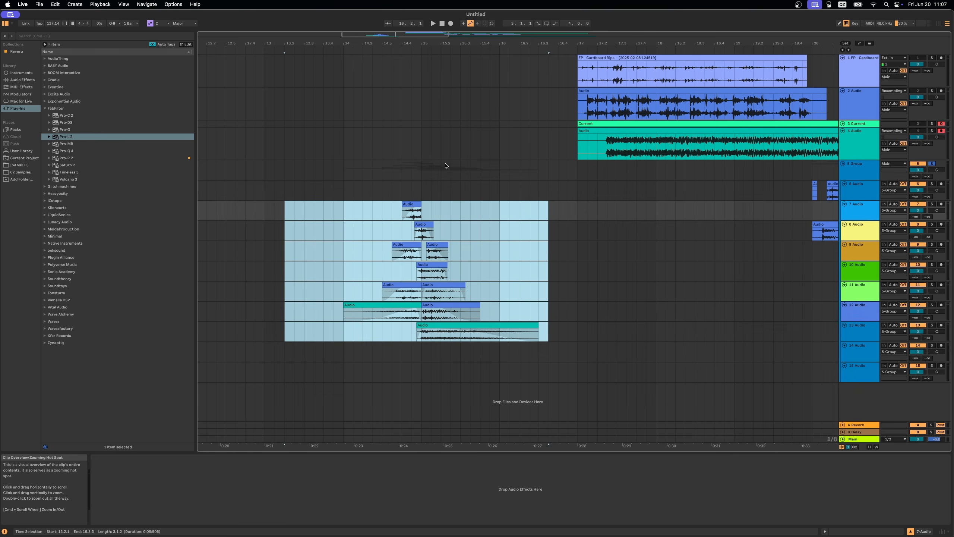
click(540, 344)
drag(539, 337, 344, 211)
drag(411, 205, 641, 217)
click(607, 230)
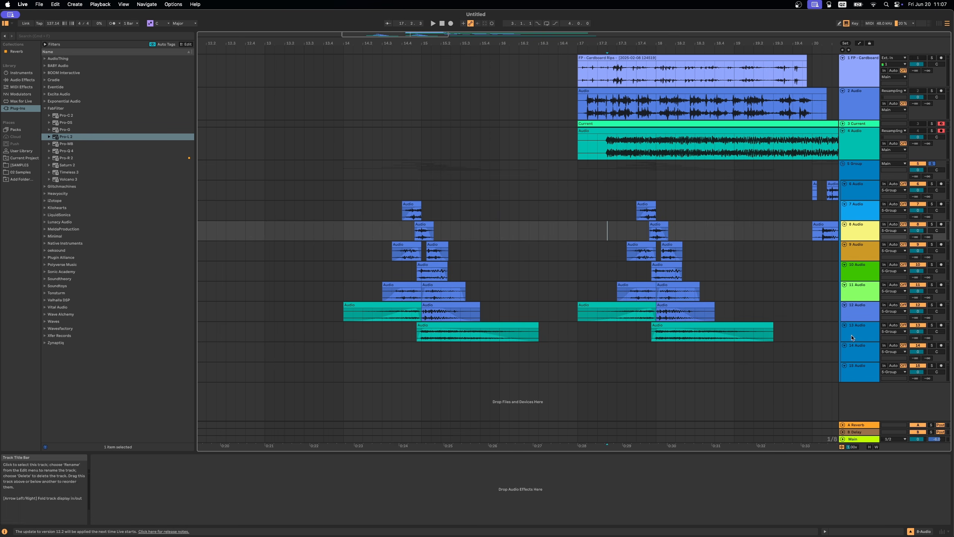
Step: Copy the green clip near bar 18 from 13 Audio to the same position on 14 Audio and solo that track
drag(671, 331, 545, 346)
click(545, 325)
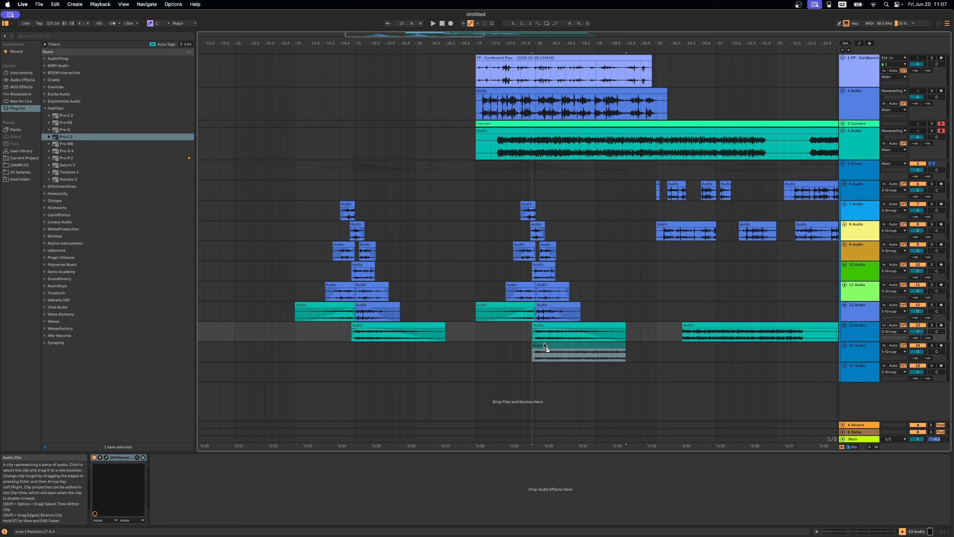
click(932, 345)
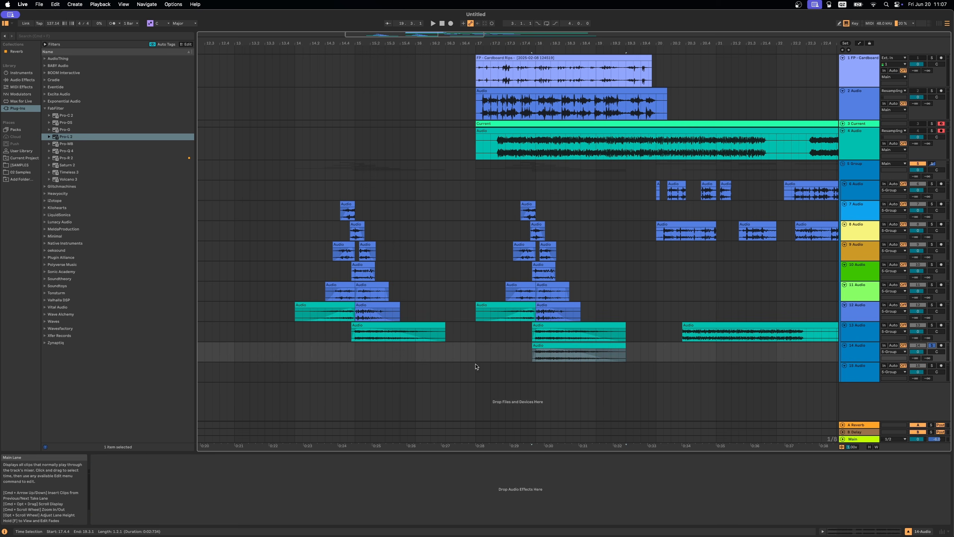
Step: Load Polyverse Manipulator on 14 Audio and close its window
click(45, 109)
click(46, 193)
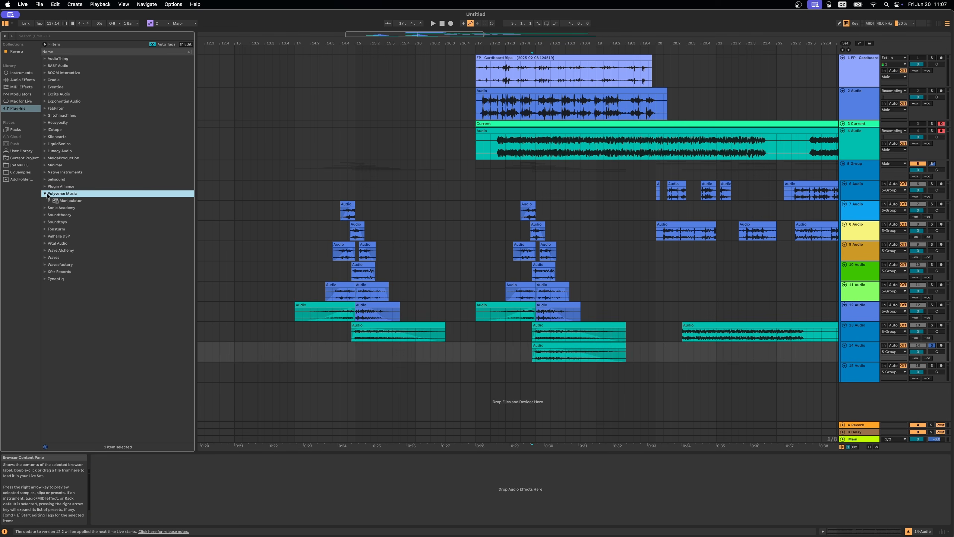
double_click(57, 200)
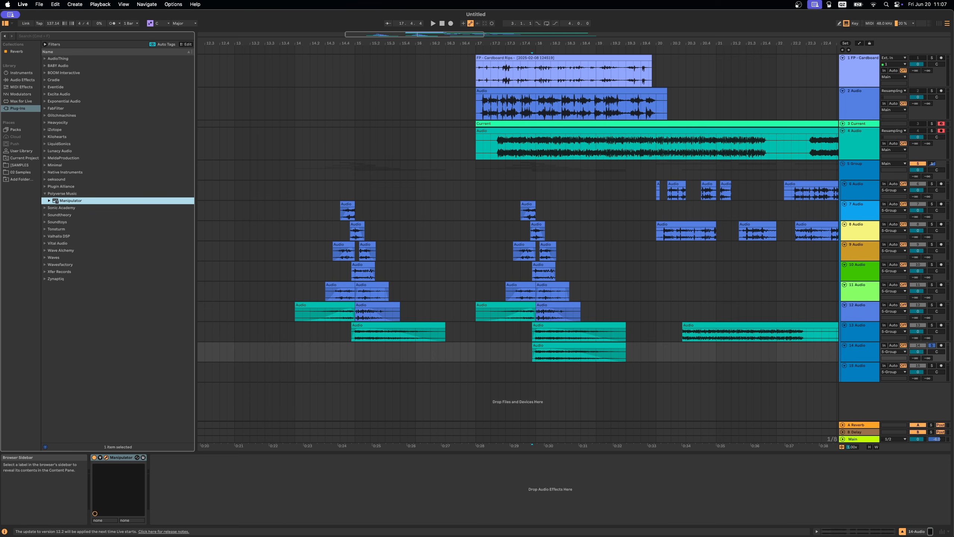
click(325, 120)
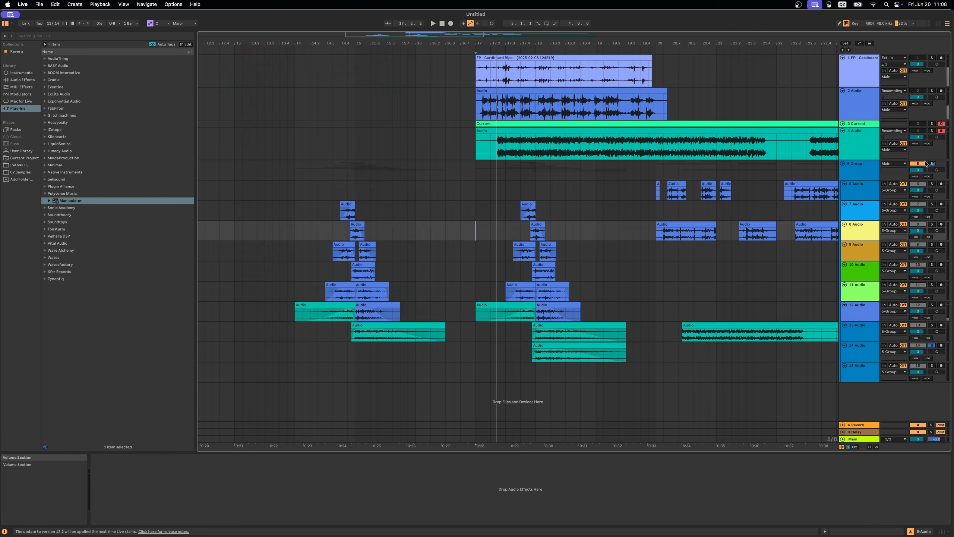
Step: Solo the group, play the layers from bar 17 and deactivate the green clip on 13 Audio
click(926, 163)
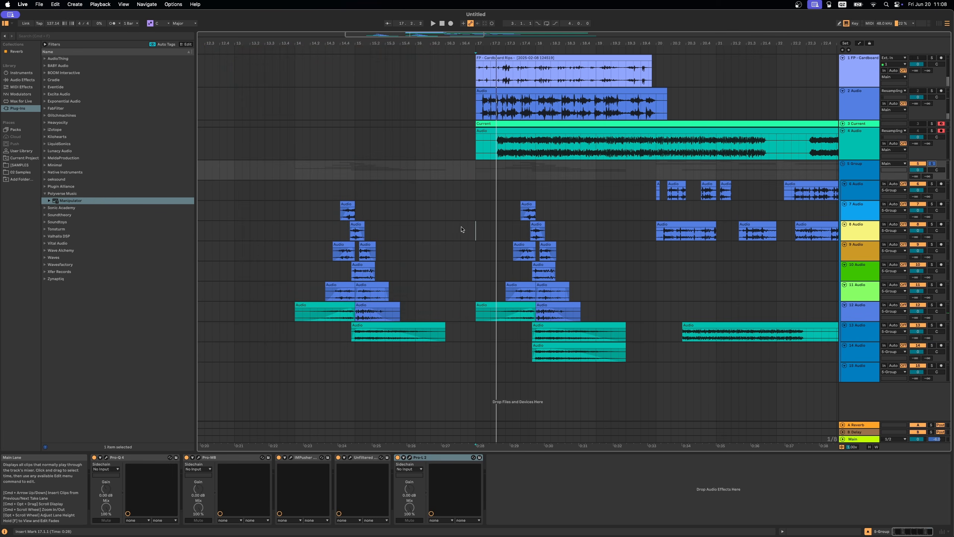
click(477, 198)
key(space)
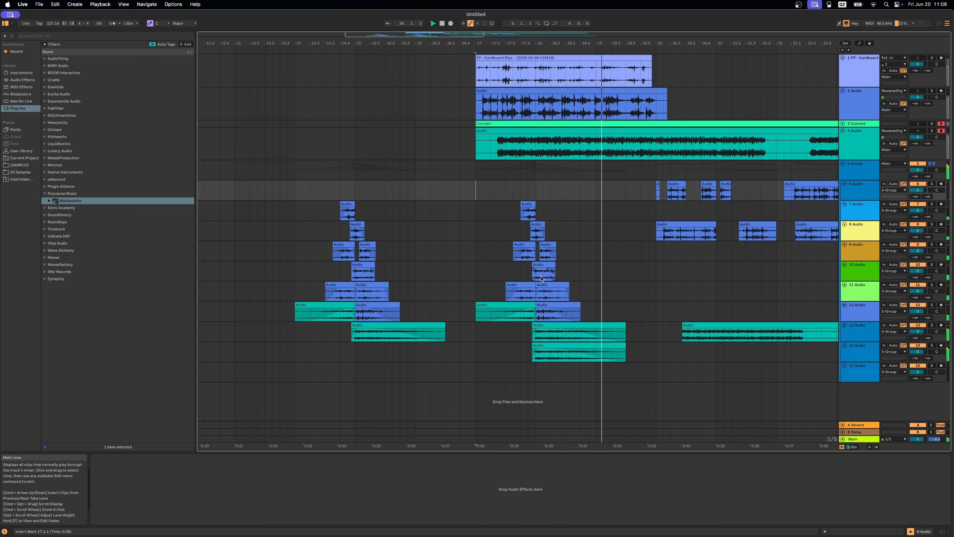
click(529, 336)
click(483, 279)
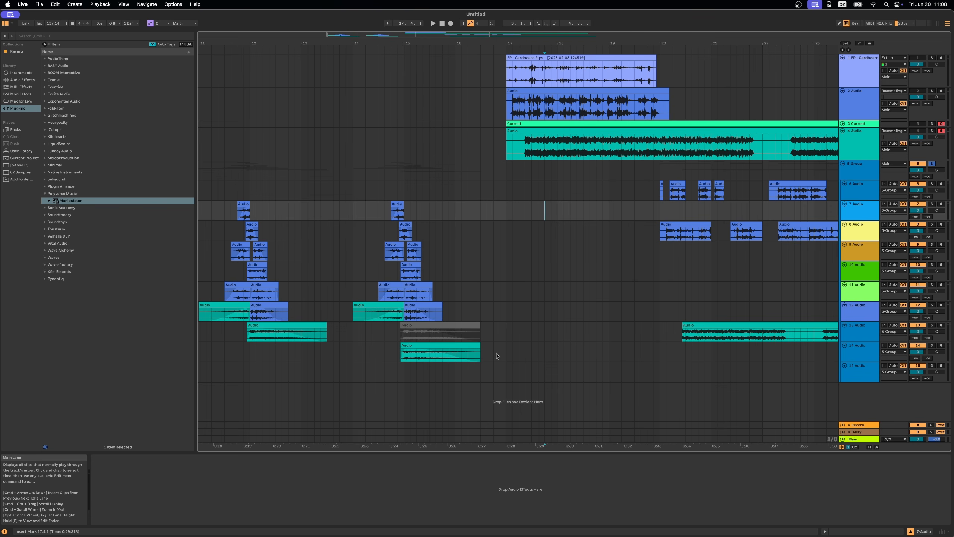
Step: Copy the complete layered clips on tracks 7 to 14 from bar 14 to bar 17
drag(496, 353, 331, 215)
drag(399, 204, 554, 203)
click(533, 228)
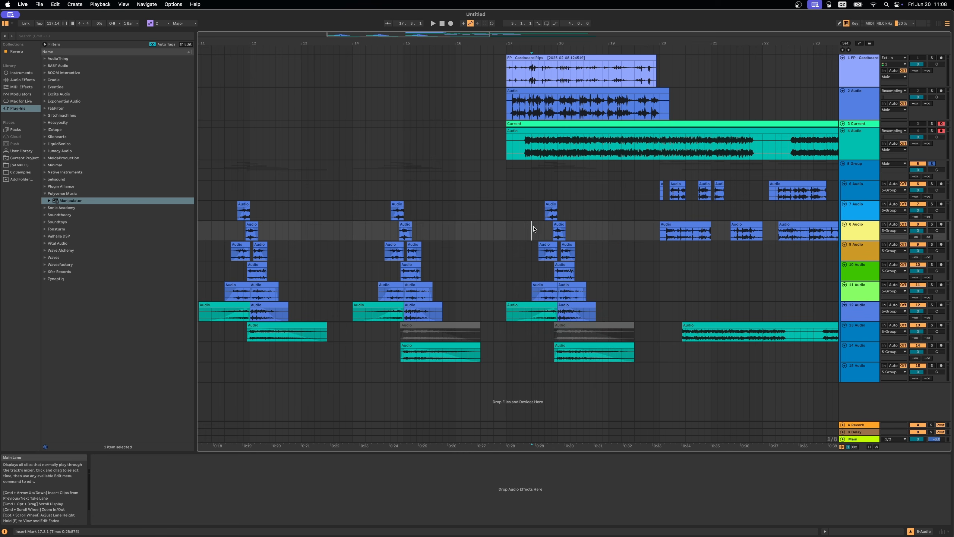
Step: Split the bar 17 layers before the hit at bar 18 and shift the lead-in slices earlier to leave a short gap
drag(552, 44, 482, 98)
drag(482, 353, 337, 212)
drag(437, 212, 419, 211)
click(493, 225)
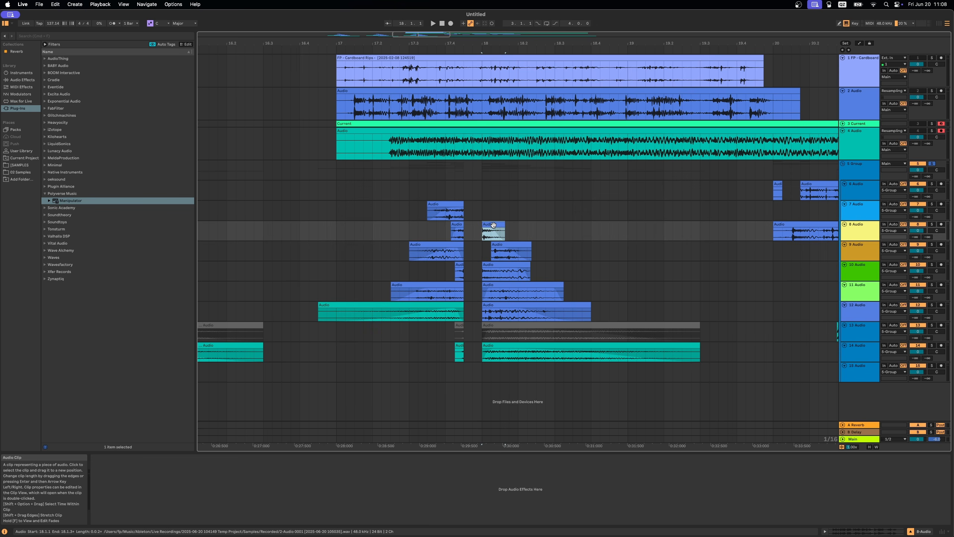
Step: Insert an audio track below 8 Audio, copy a short slice into the gap before bar 18, and audition it soloed and with the group
key(super+t)
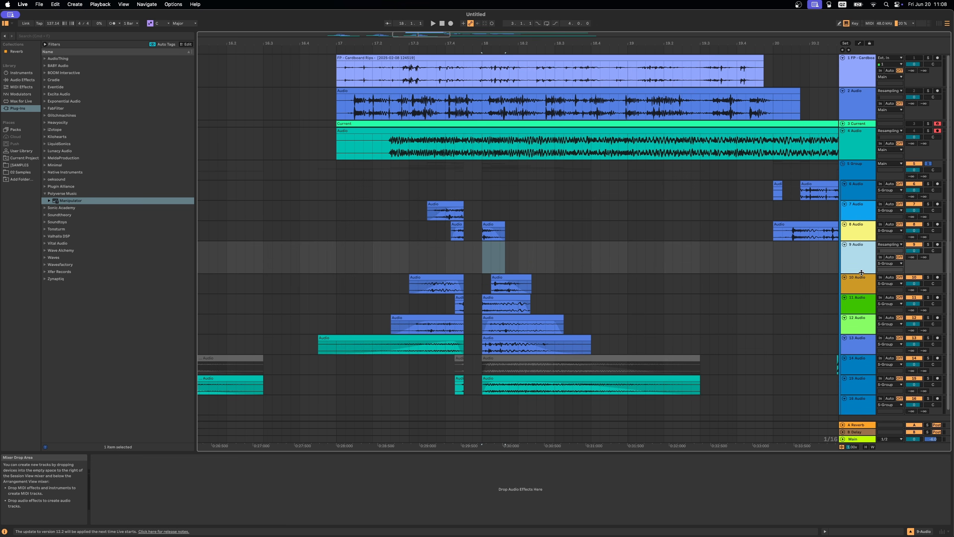
drag(861, 272, 858, 257)
drag(493, 225, 484, 244)
click(932, 244)
key(space)
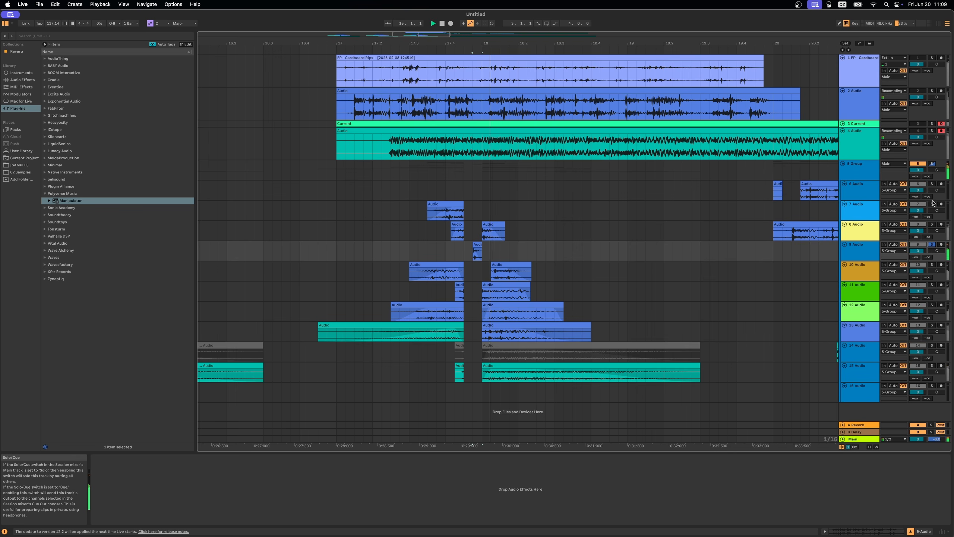
key(space)
click(932, 164)
key(space)
key(space)
Step: Load BOOM Interactive Enforcer on the new 9 Audio track and set its dry/wet mix to 38.8%
click(445, 248)
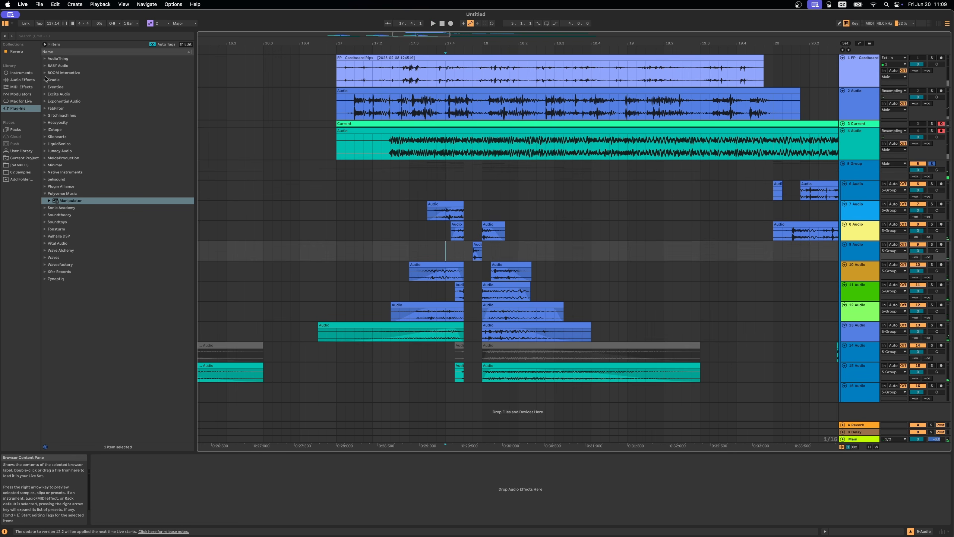
click(44, 72)
double_click(62, 79)
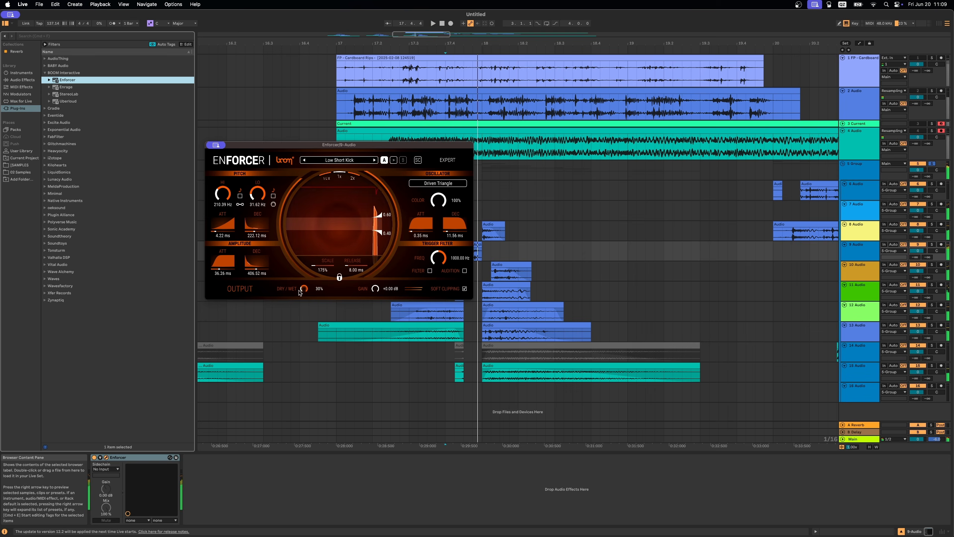
drag(299, 293, 301, 284)
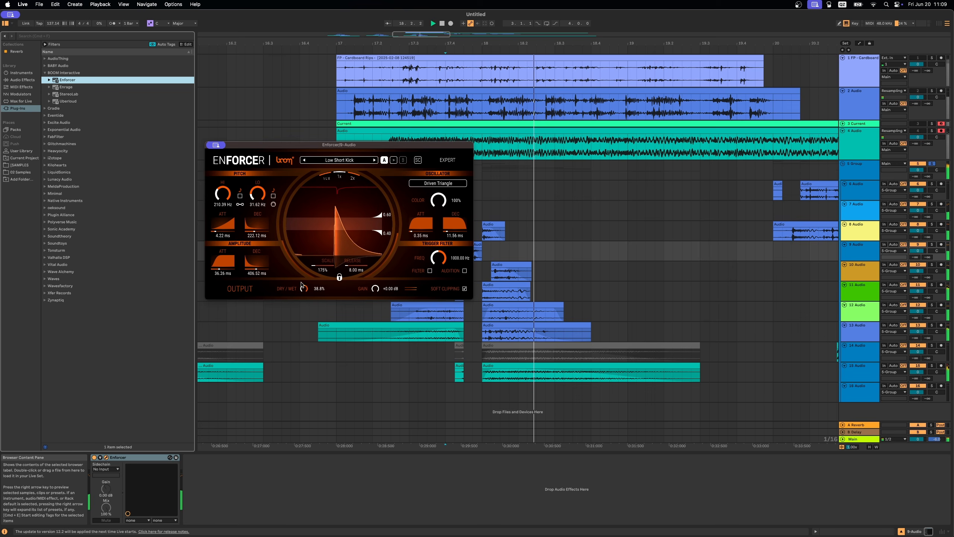
Step: Move a short slice from the 8 Audio clip after bar 20 onto 9 Audio just before bar 18 and play it
click(501, 264)
click(491, 224)
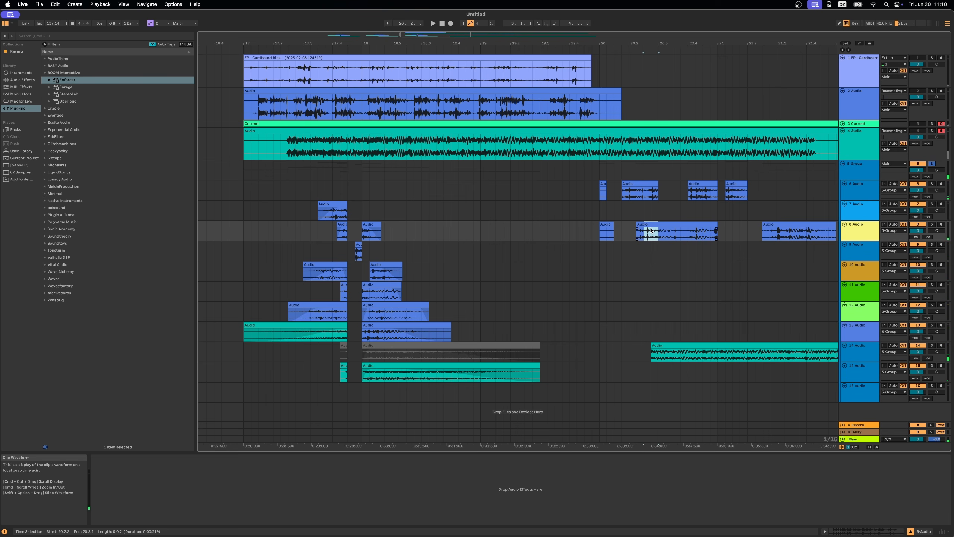
drag(651, 230, 358, 249)
key(space)
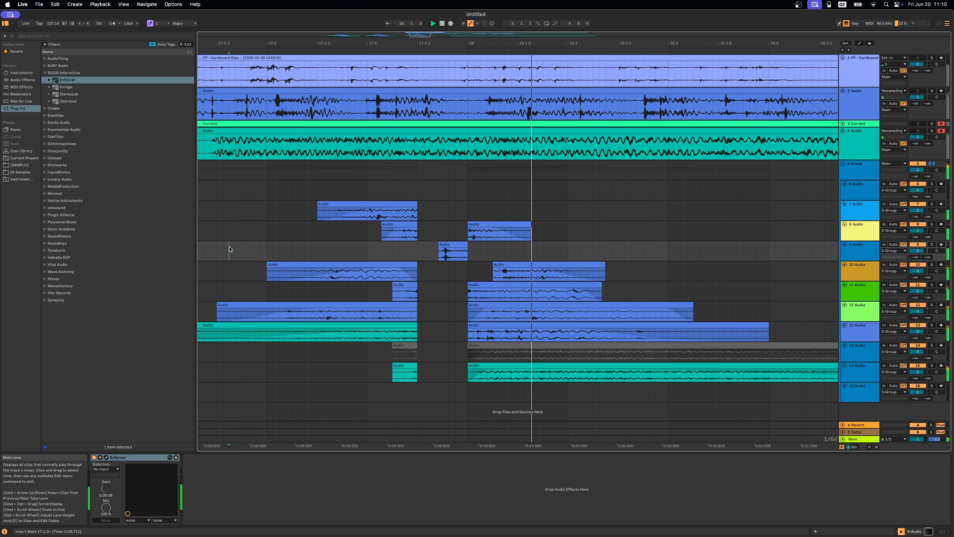
key(space)
Step: Delete the short clip pieces before the gap on 14 and 15 Audio and play the layers
drag(423, 344, 374, 380)
click(270, 231)
key(space)
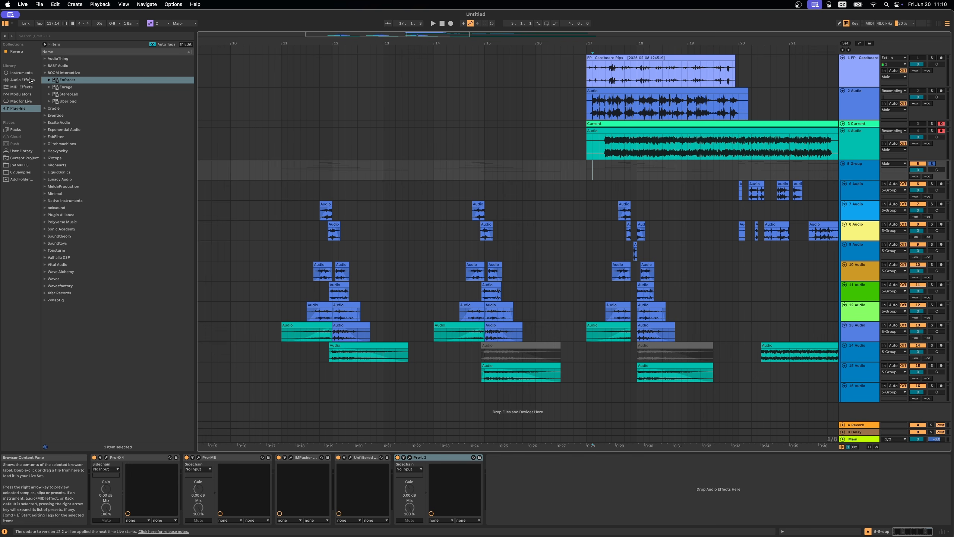
Step: Add Zynaptiq INTENSITY before IMPusher Stereo on the group and audition it during playback
click(86, 276)
key(Left)
key(Left)
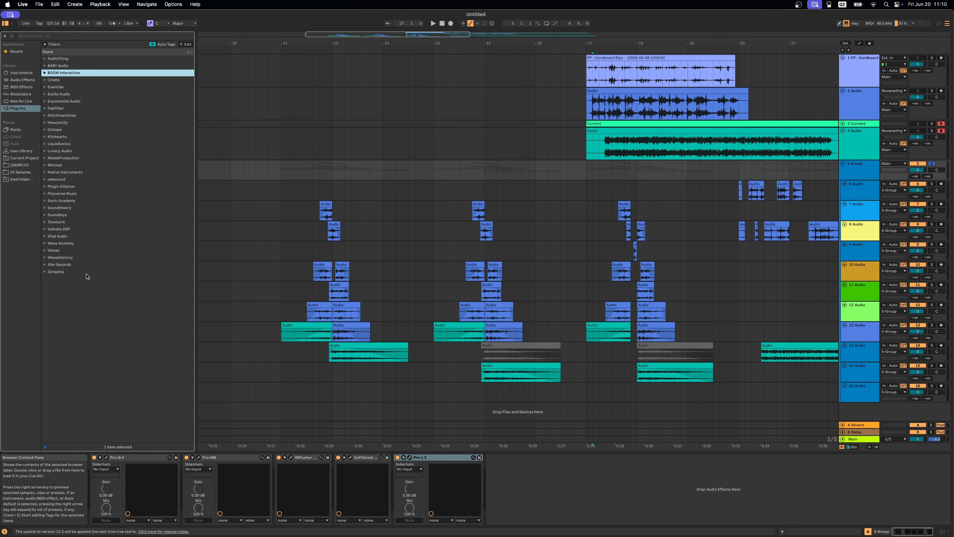
click(45, 243)
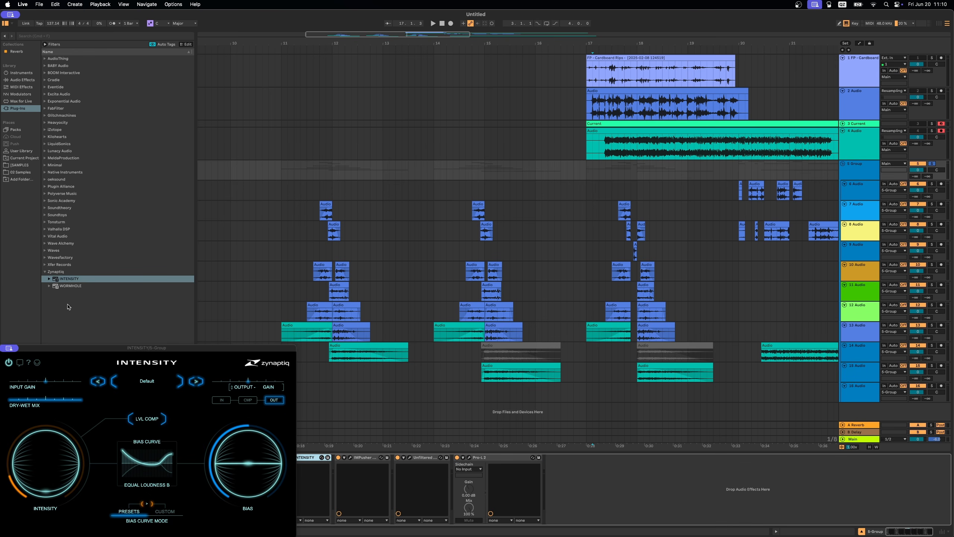
drag(141, 345, 311, 121)
key(space)
click(267, 157)
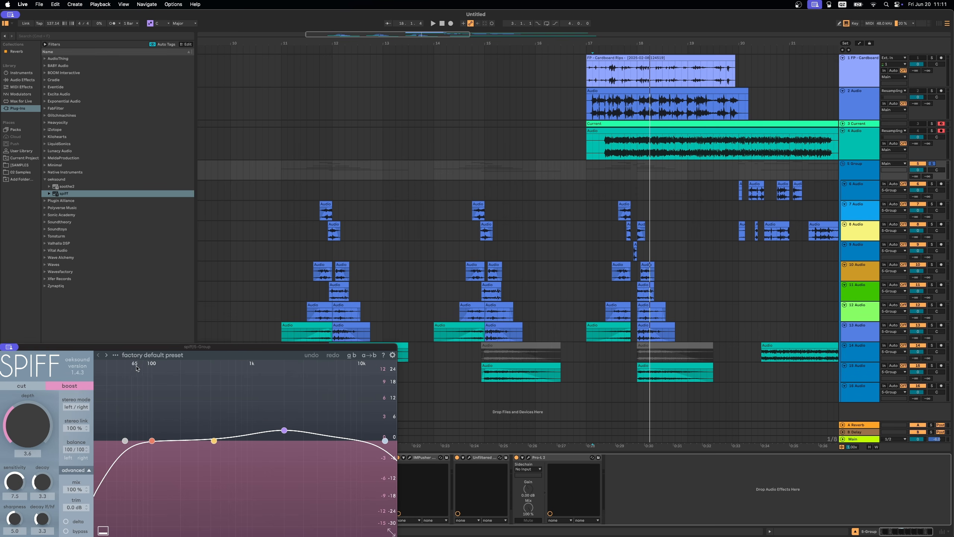
Step: Raise spiff's band 3 to about 11 dB at 3.5 kHz on the group and play the three layered sections
drag(160, 348, 221, 173)
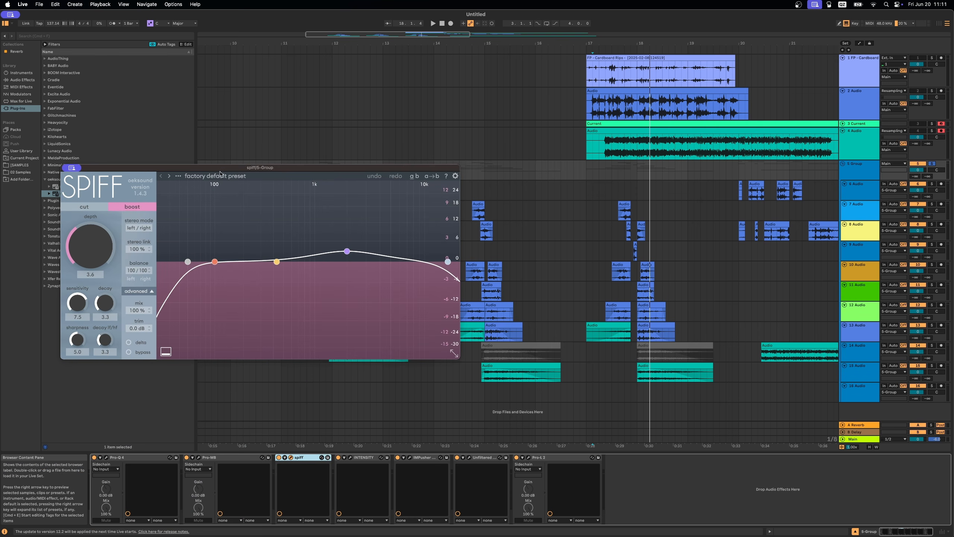
drag(353, 251, 378, 230)
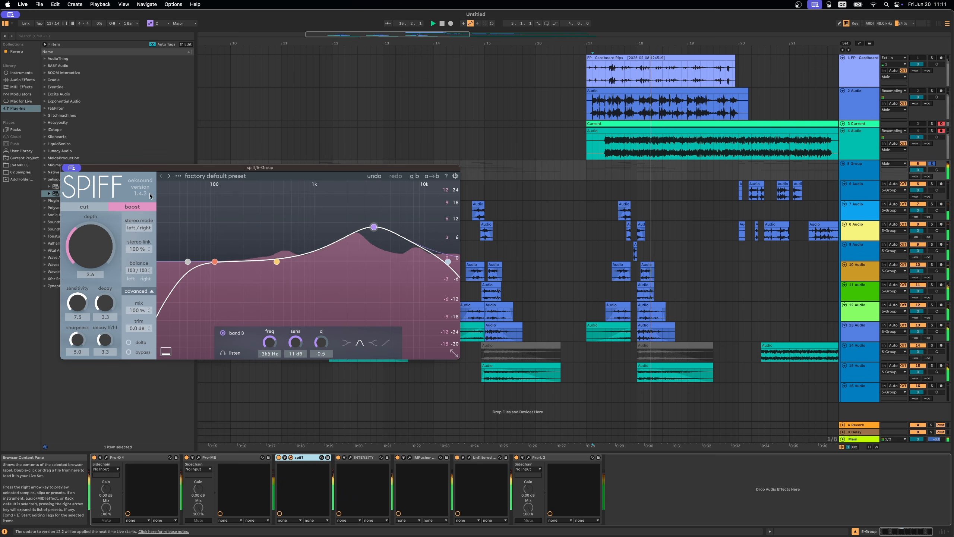
click(297, 227)
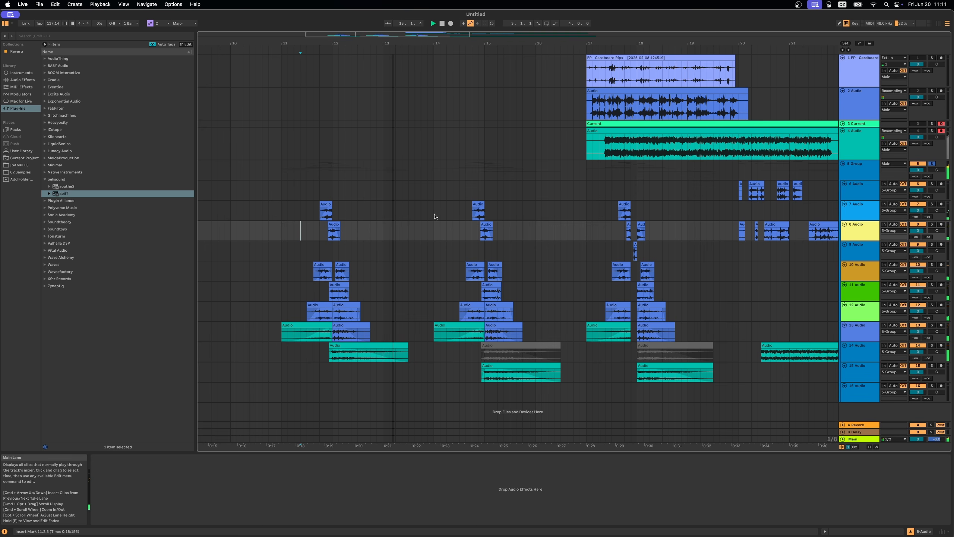
click(434, 215)
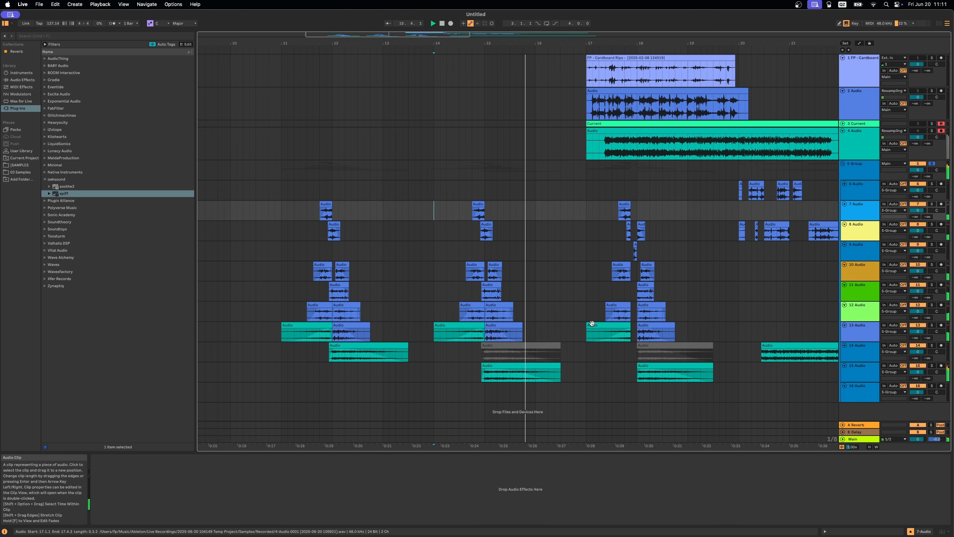
click(600, 314)
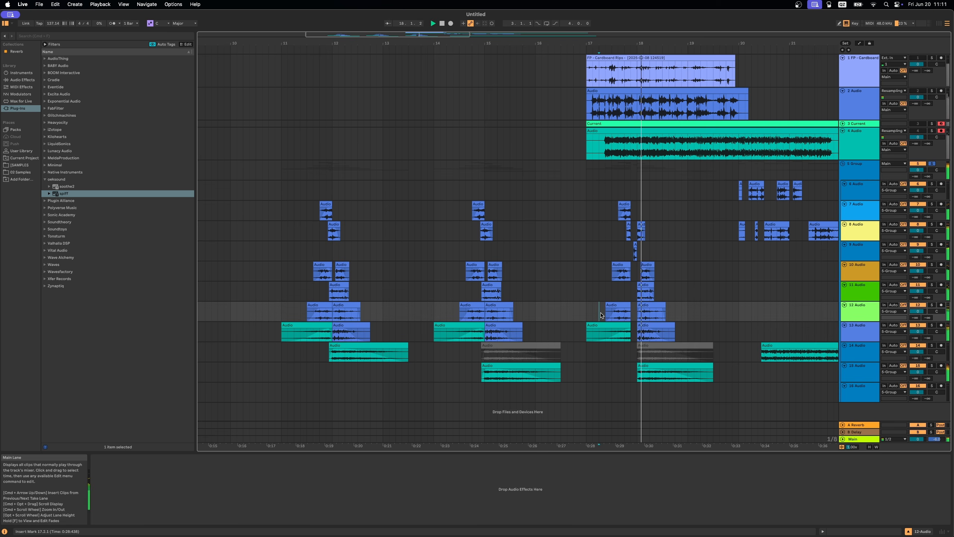
Step: Audition passages of the long 14 Audio clip, including bars 27 to 28 and bars 29 to 30
click(625, 360)
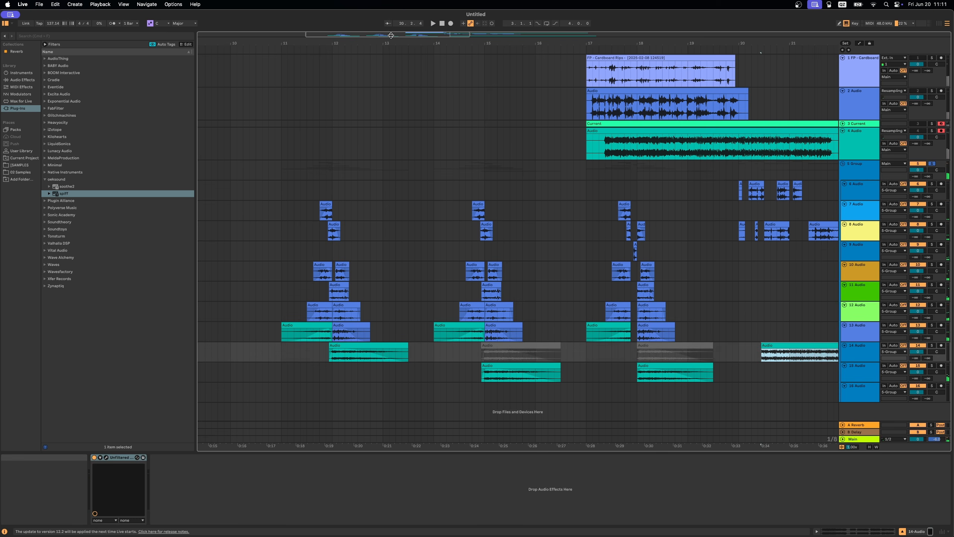
drag(393, 35, 413, 19)
click(707, 355)
drag(485, 35, 532, 33)
click(760, 361)
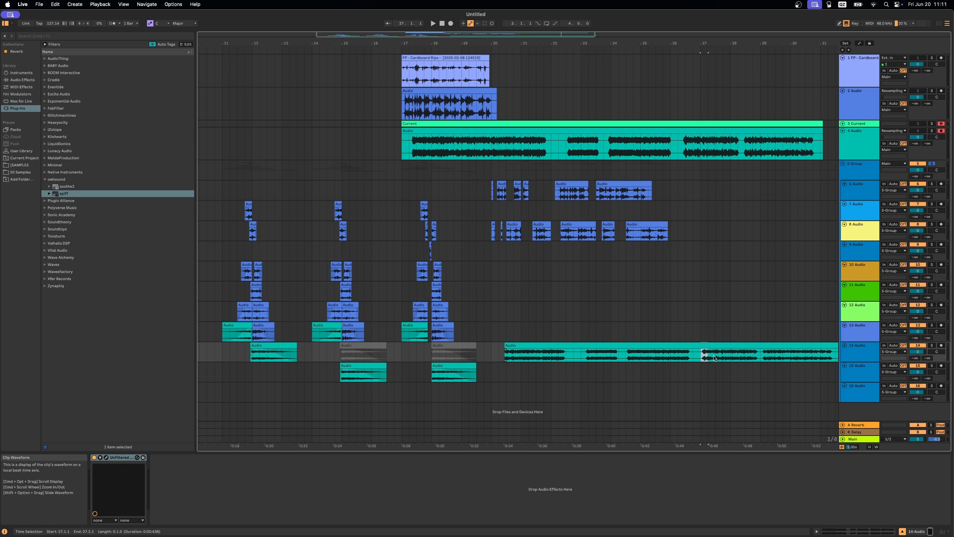
key(space)
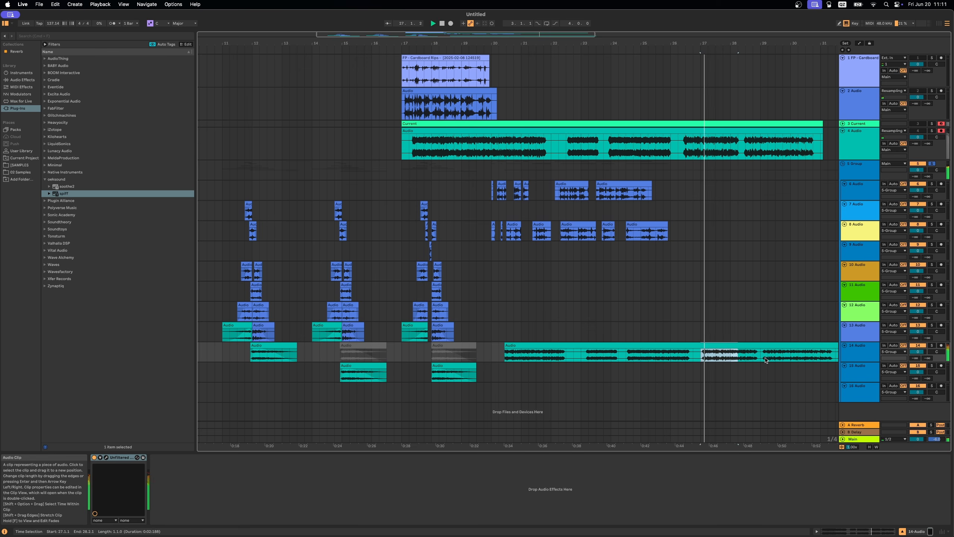
click(765, 359)
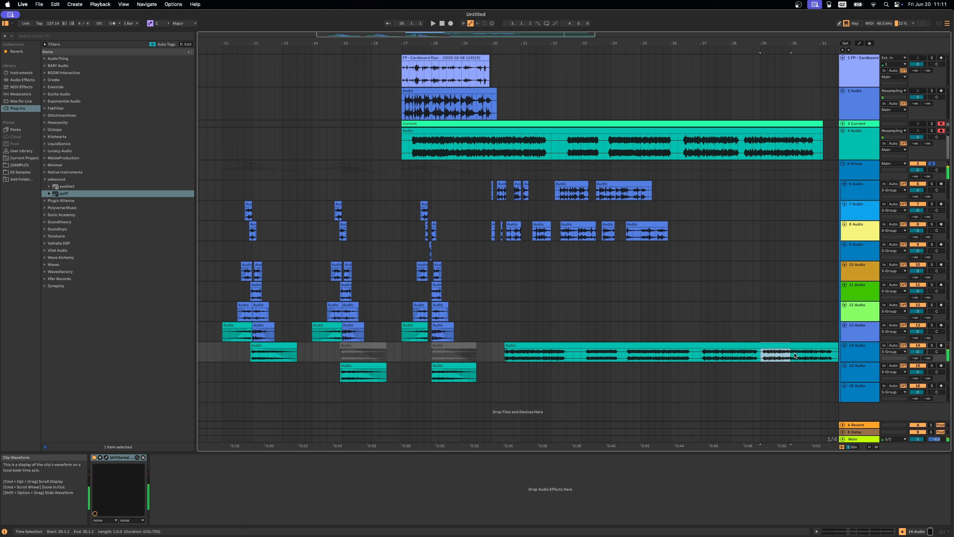
Step: Place the bar 27 slice of the 14 Audio clip on 16 Audio at bar 12, unwarped and with a long fade-out
scroll(477, 256, down, 4)
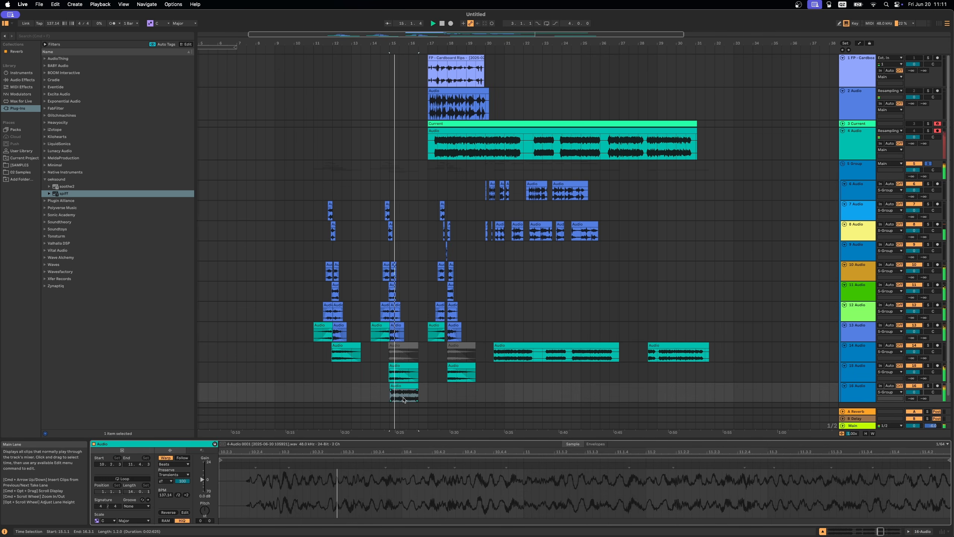
drag(403, 399, 347, 393)
key(space)
drag(396, 48, 356, 56)
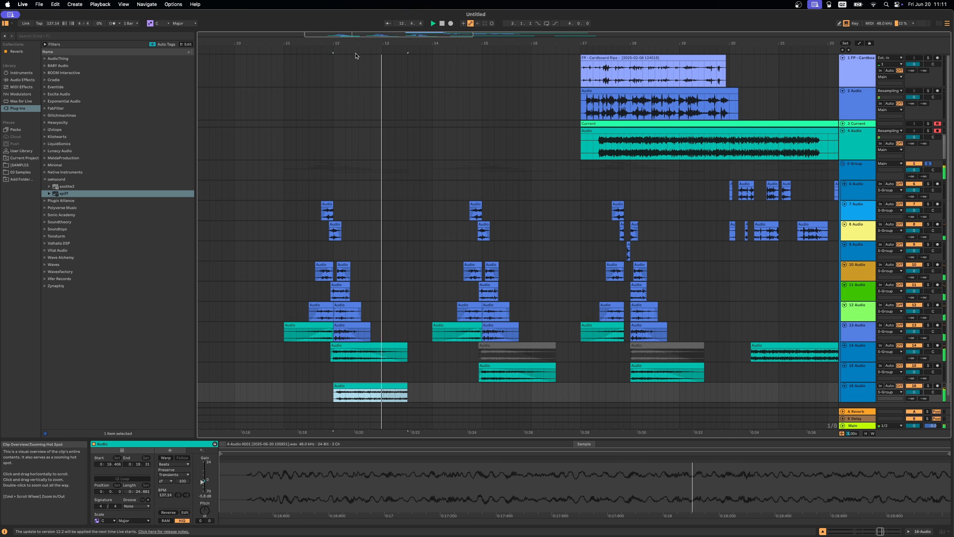
key(space)
key(space)
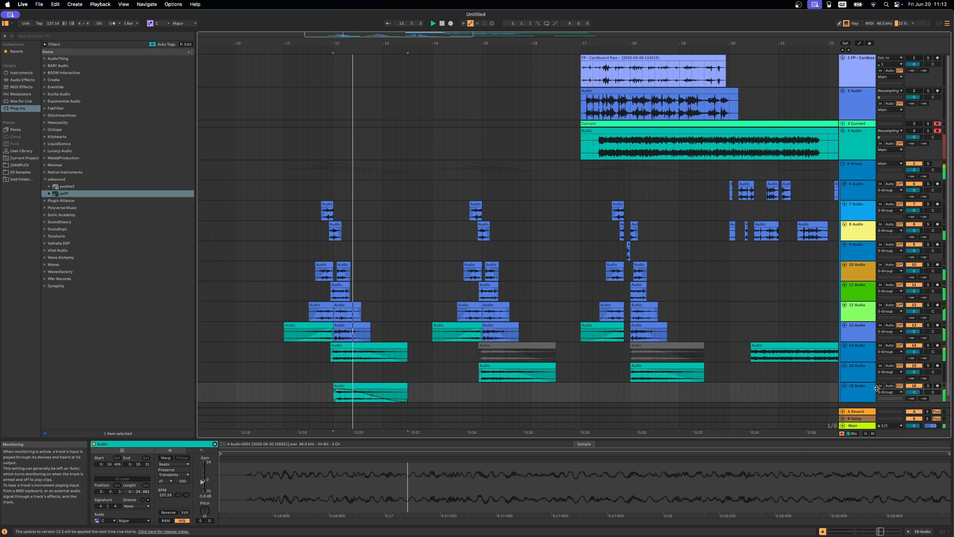
Step: Solo 16 Audio and play its clip at bar 12
click(930, 388)
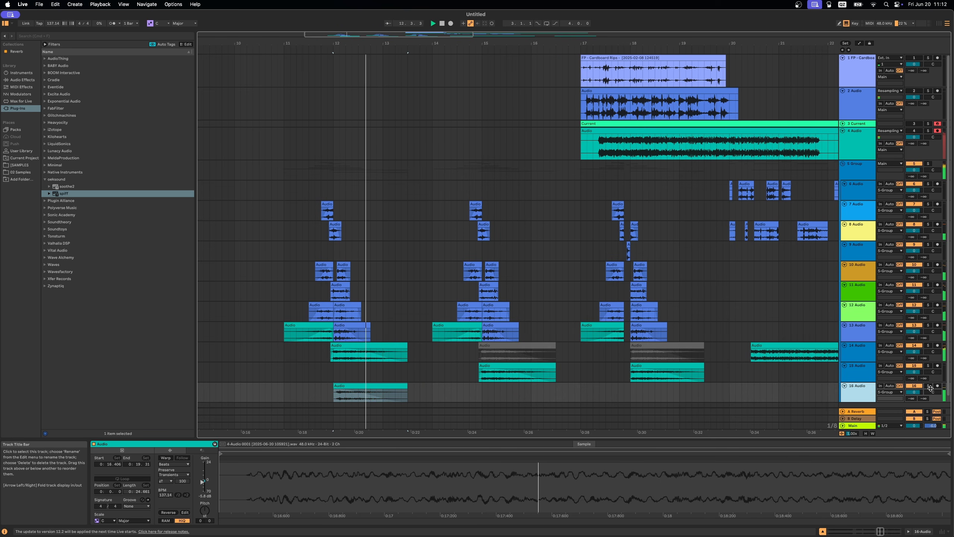
click(928, 387)
key(space)
click(397, 387)
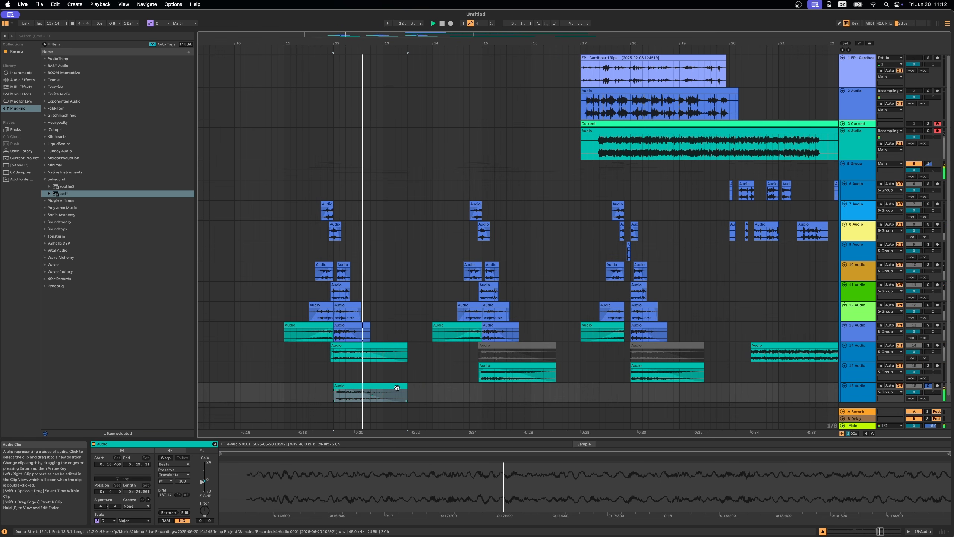
Step: Add EQ Eight to 16 Audio with band 8 as a low-pass at 774 Hz and audition it
click(22, 79)
double_click(62, 213)
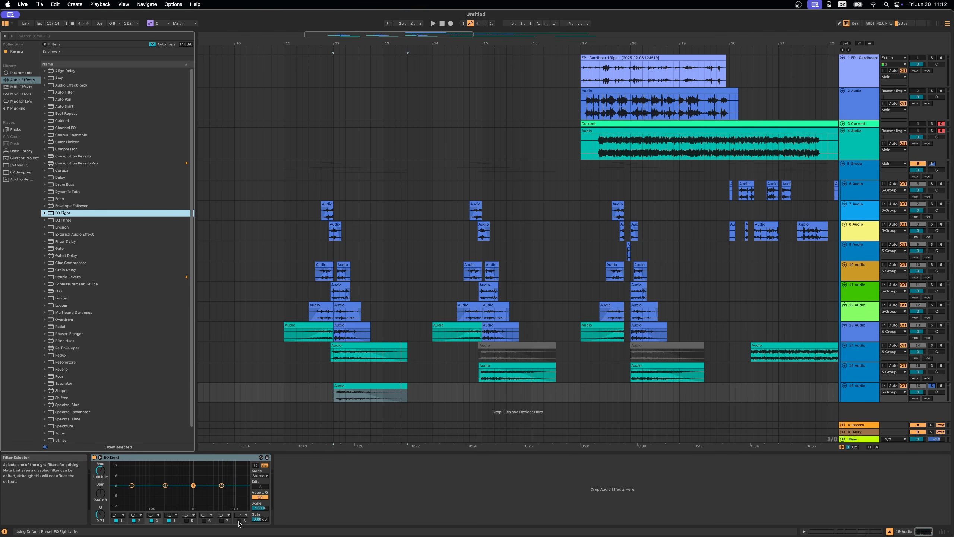
key(space)
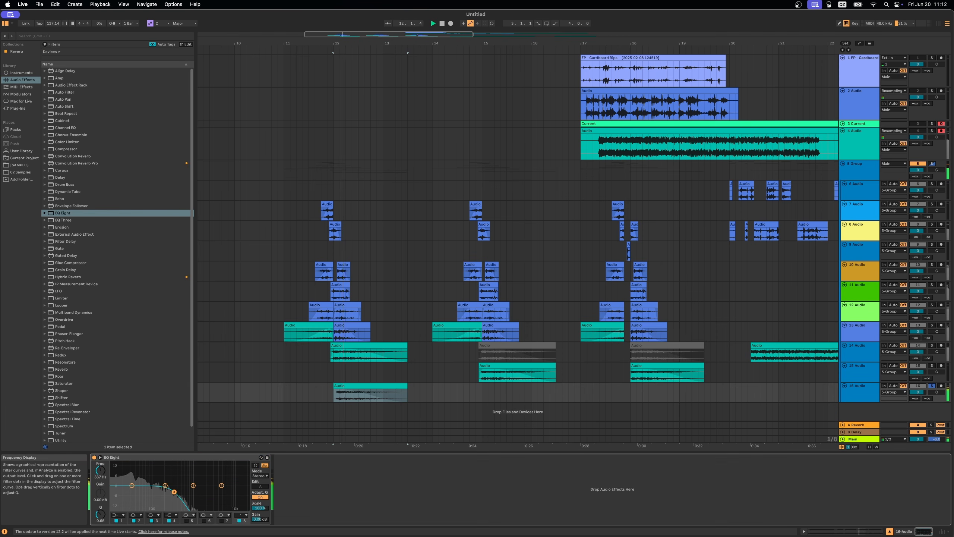
drag(184, 492, 185, 493)
key(space)
click(176, 457)
key(space)
key(space)
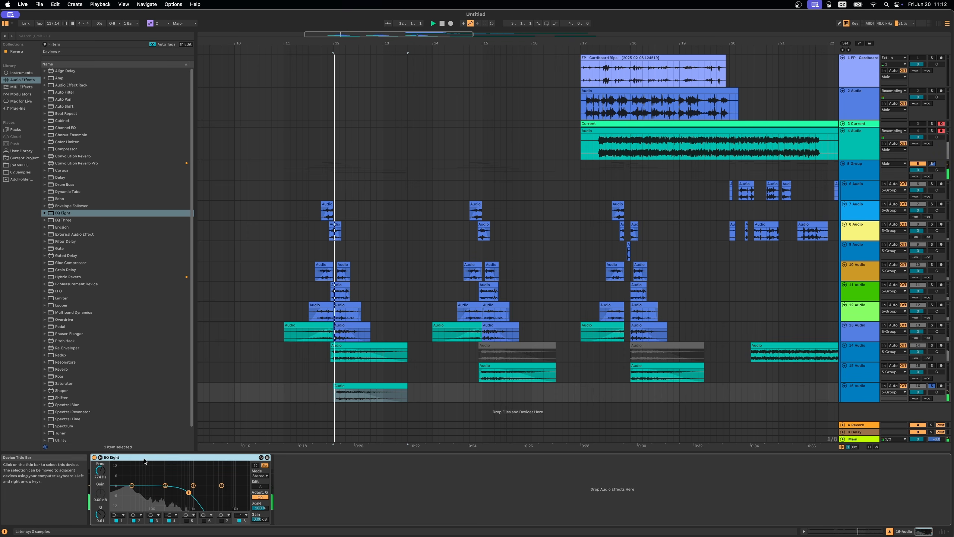
Step: Insert Minimal Hybrid Filter between INTENSITY and IMPusher Stereo on the group and adjust its cutoff during playback
click(284, 228)
key(space)
click(284, 170)
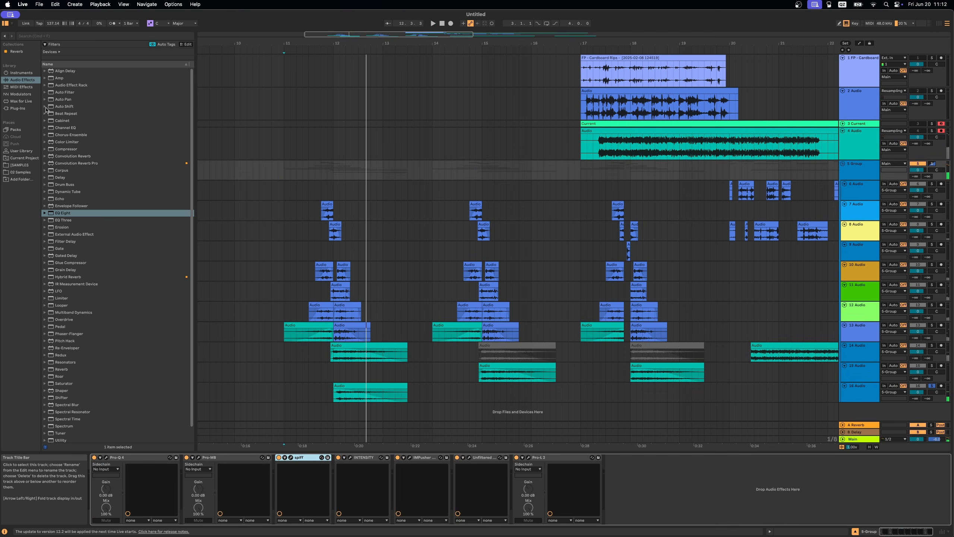
click(18, 108)
click(46, 165)
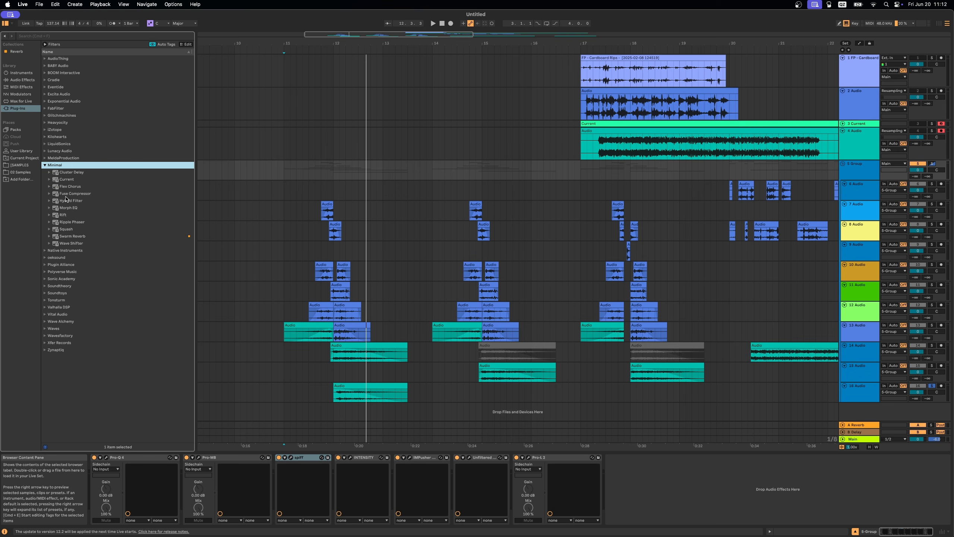
drag(67, 200, 340, 290)
drag(499, 457, 302, 465)
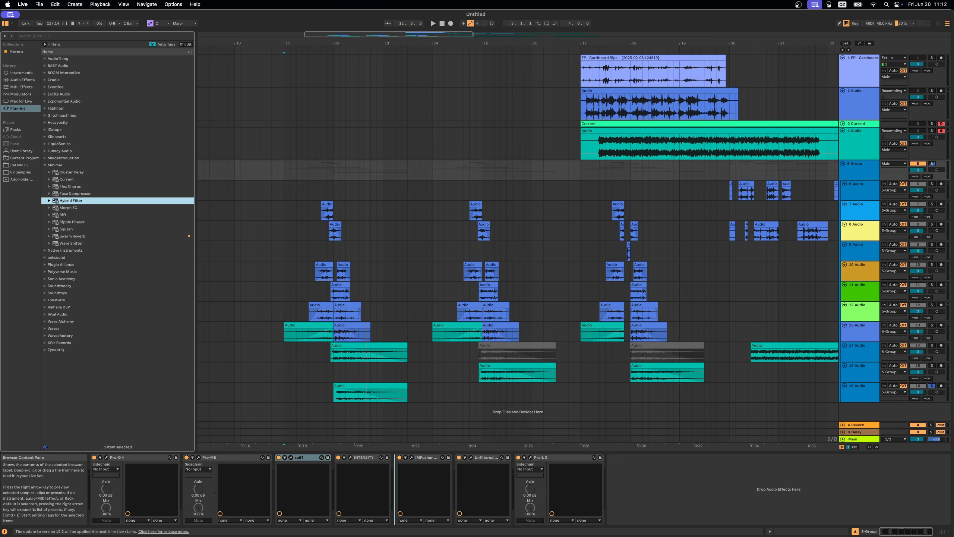
drag(395, 466, 395, 465)
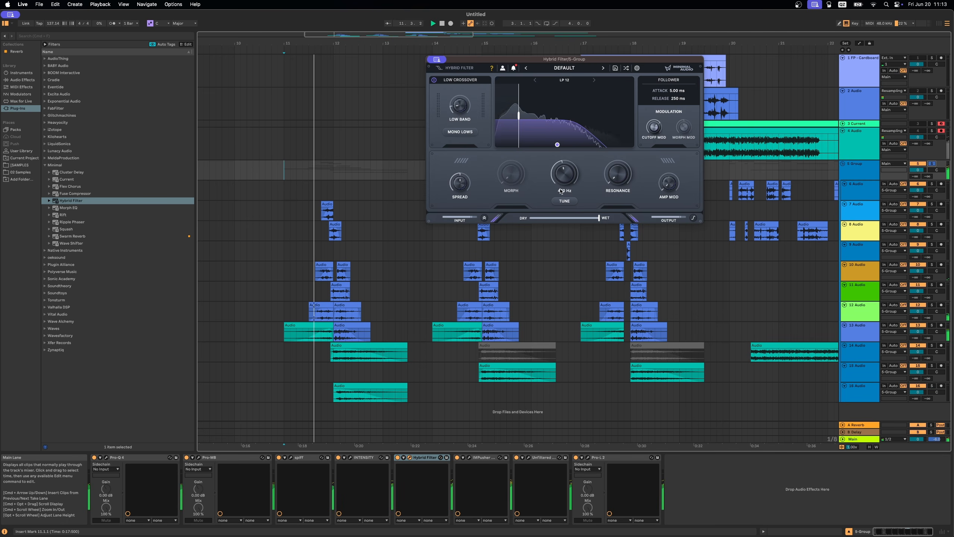
drag(563, 181, 563, 183)
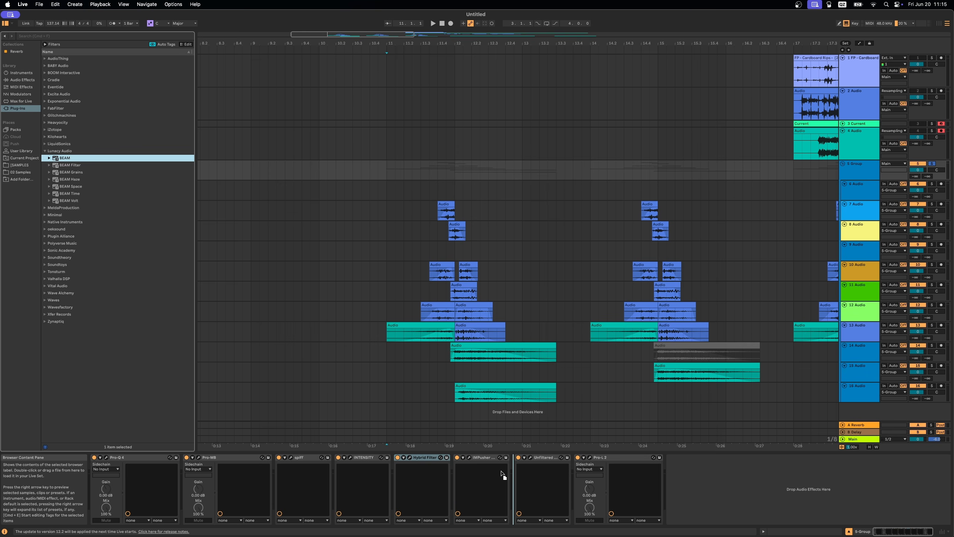
Step: Insert Lunacy Audio BEAM before the final limiter on the group and audition presets such as Cleared Minds and Dimensional Rift
drag(547, 450, 564, 473)
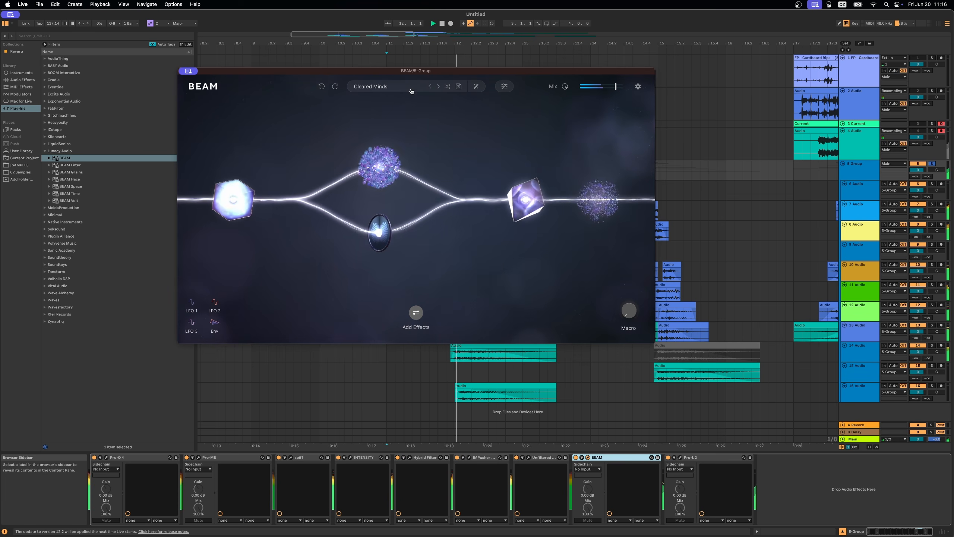
click(360, 89)
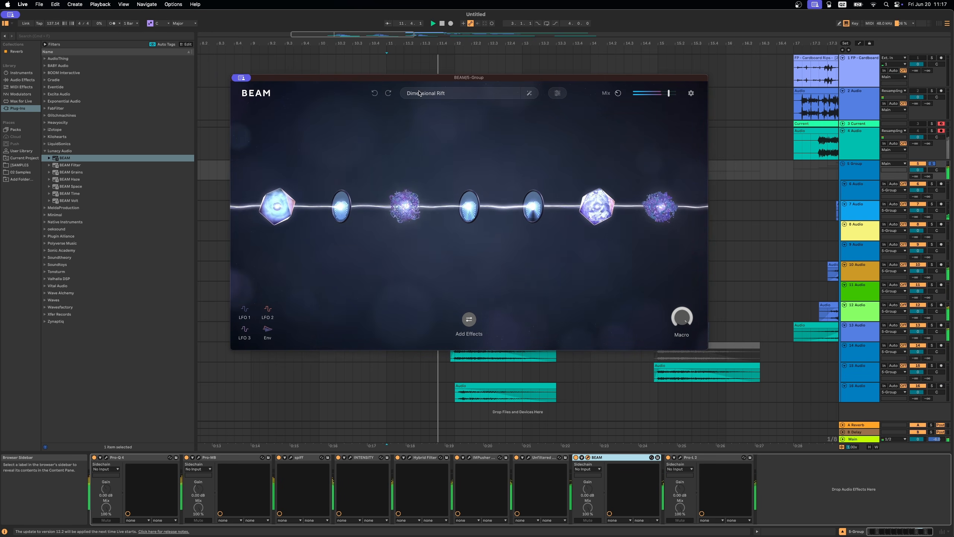
mouse_move(512, 97)
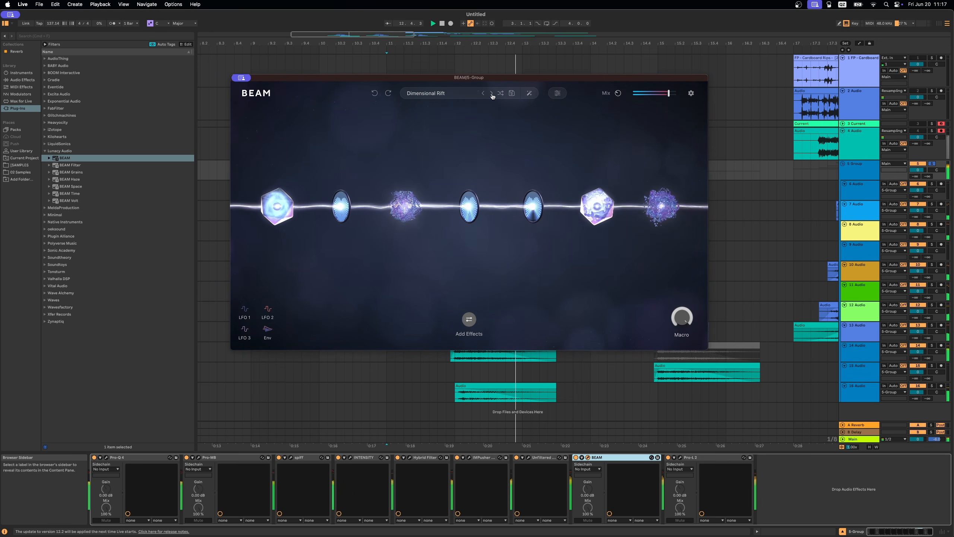
click(429, 189)
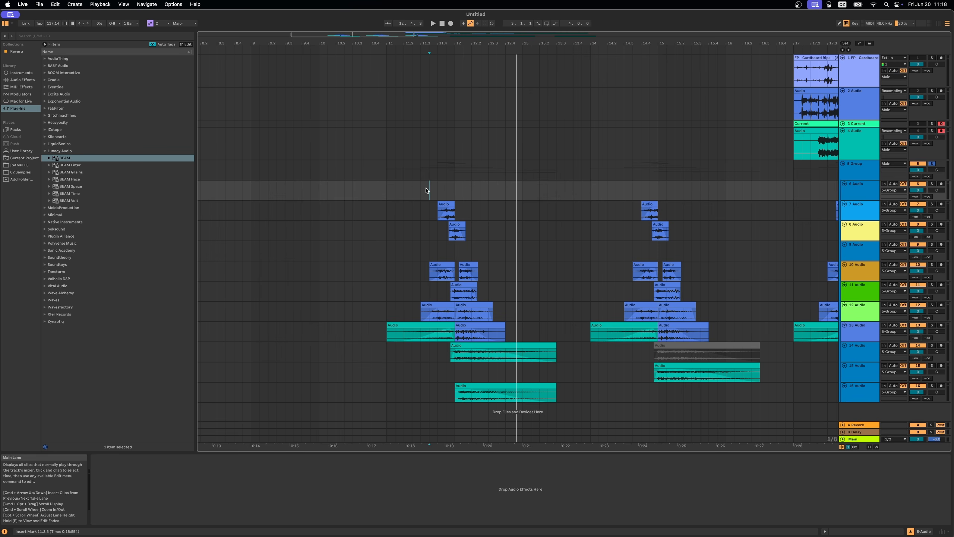